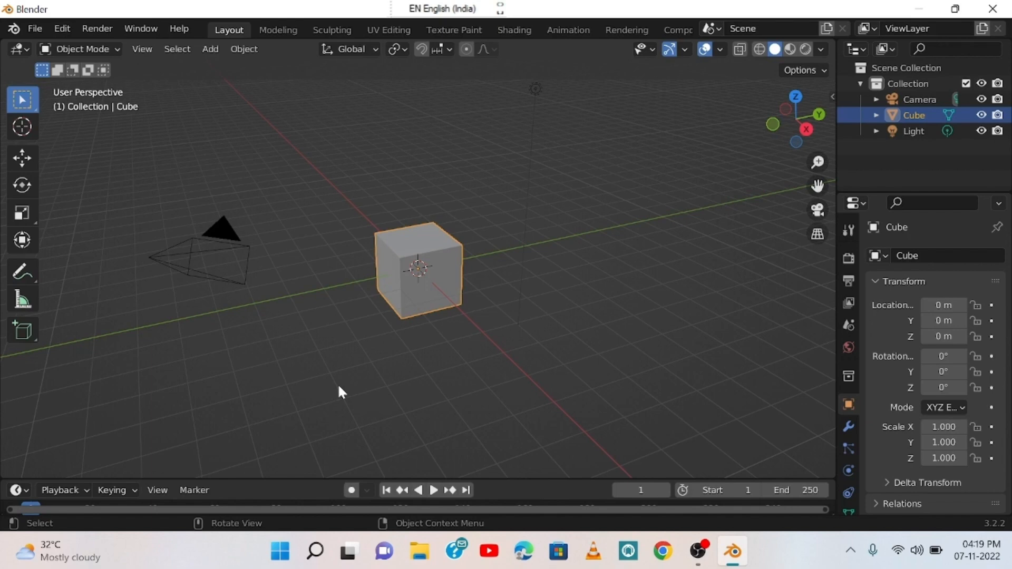
# Delete the default camera, cube and light from the scene.
pyautogui.moveTo(186, 168); pyautogui.dragTo(660, 433)
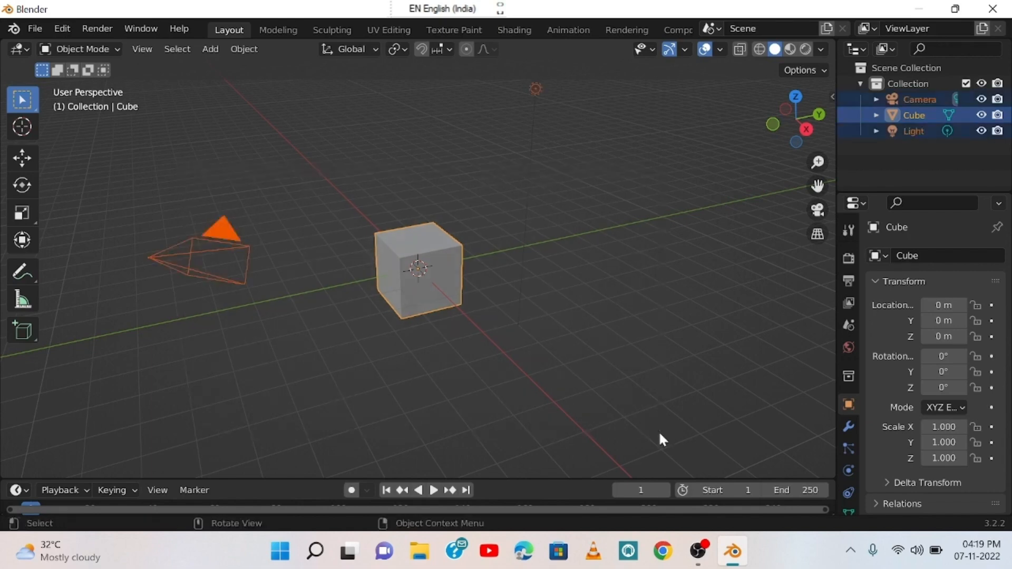
pyautogui.press('Delete')
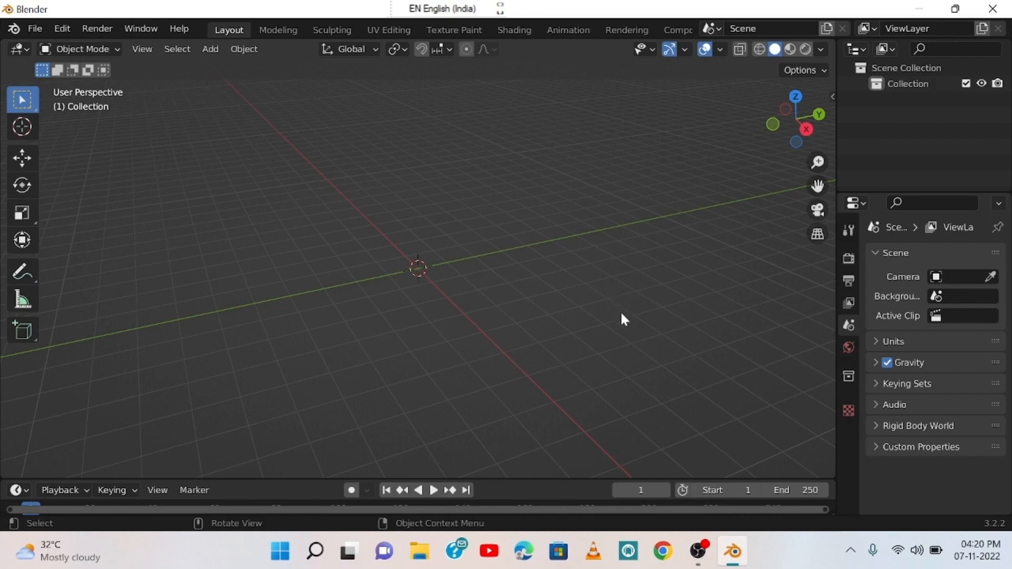
# Switch to Chrome, search Google for "blender" and open the blender.org homepage.
pyautogui.click(662, 551)
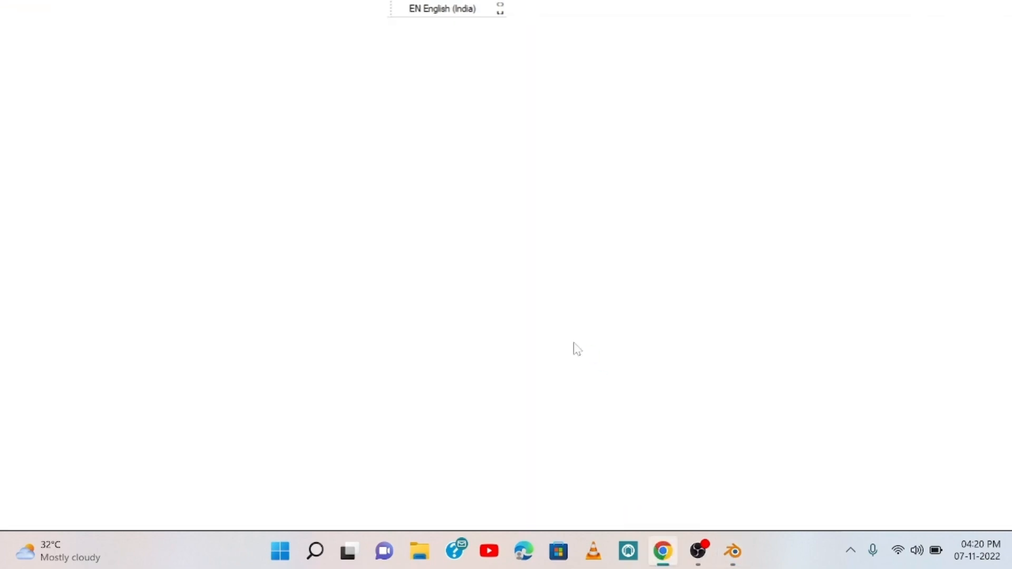
pyautogui.click(214, 13)
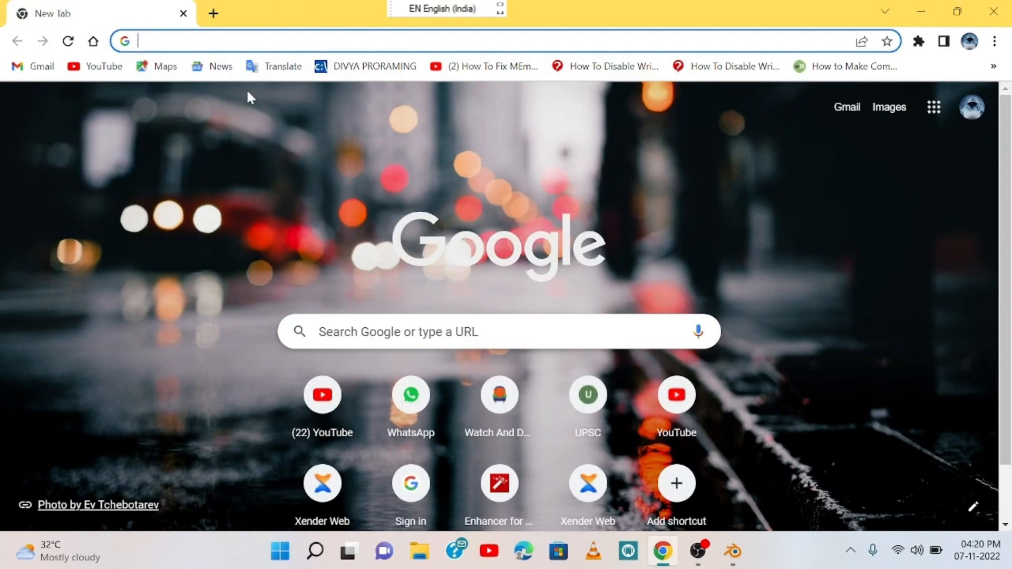
pyautogui.write('blender')
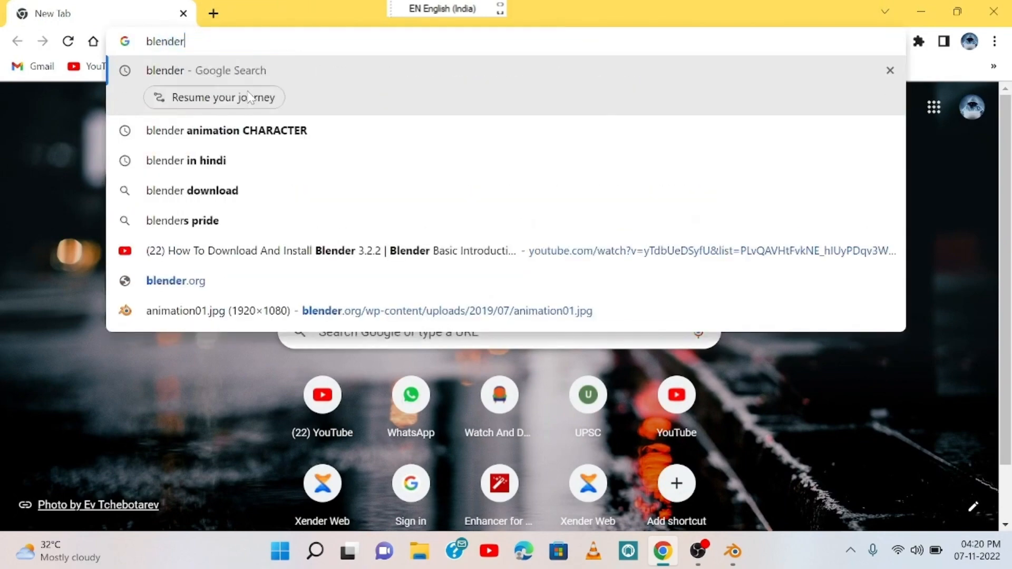
pyautogui.press('Return')
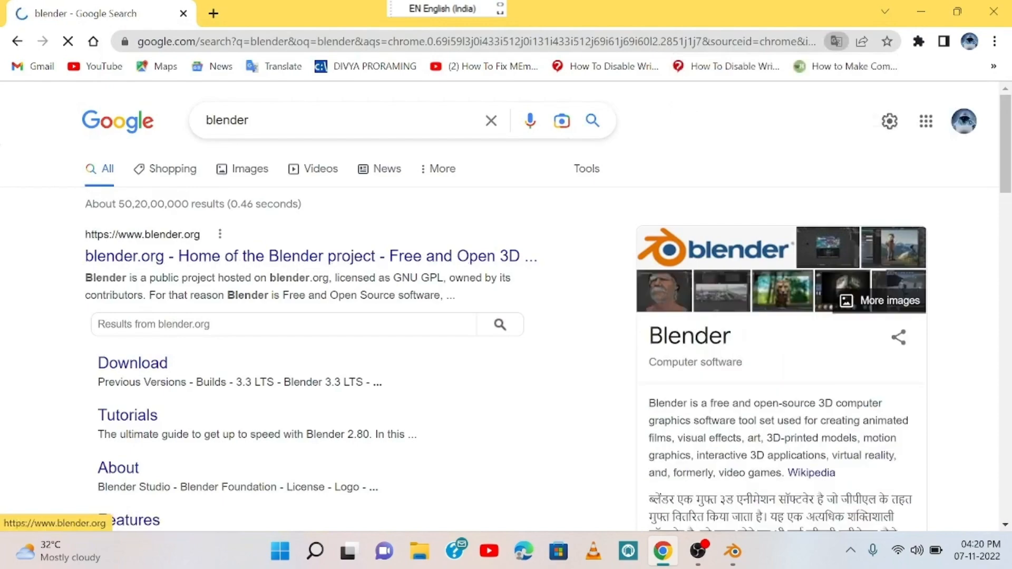
pyautogui.click(307, 255)
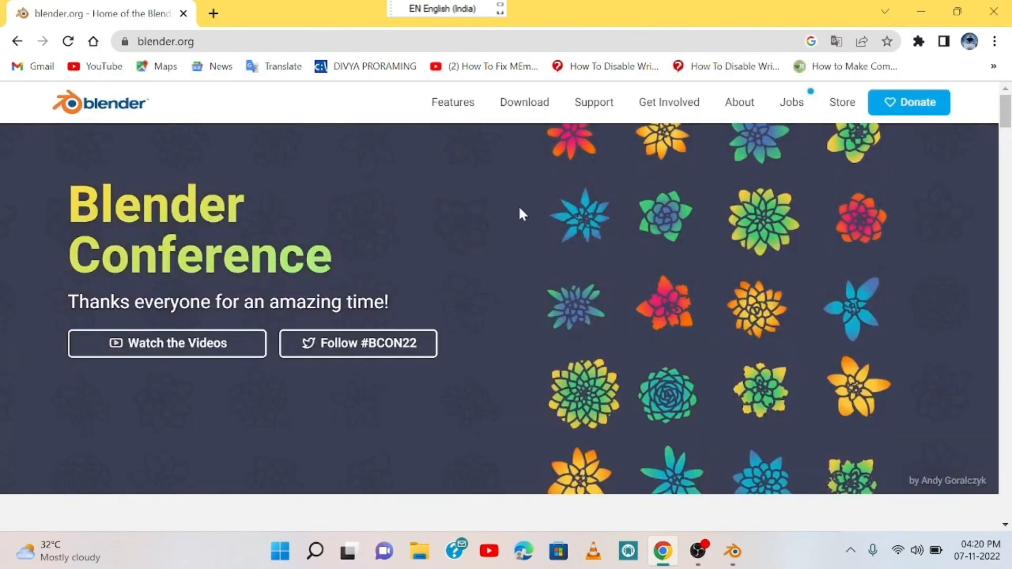
# Open the Blender download page and look over the available Windows, macOS and Linux versions.
pyautogui.scroll(-3, 532, 243)
pyautogui.scroll(-3, 539, 267)
pyautogui.scroll(6, 628, 373)
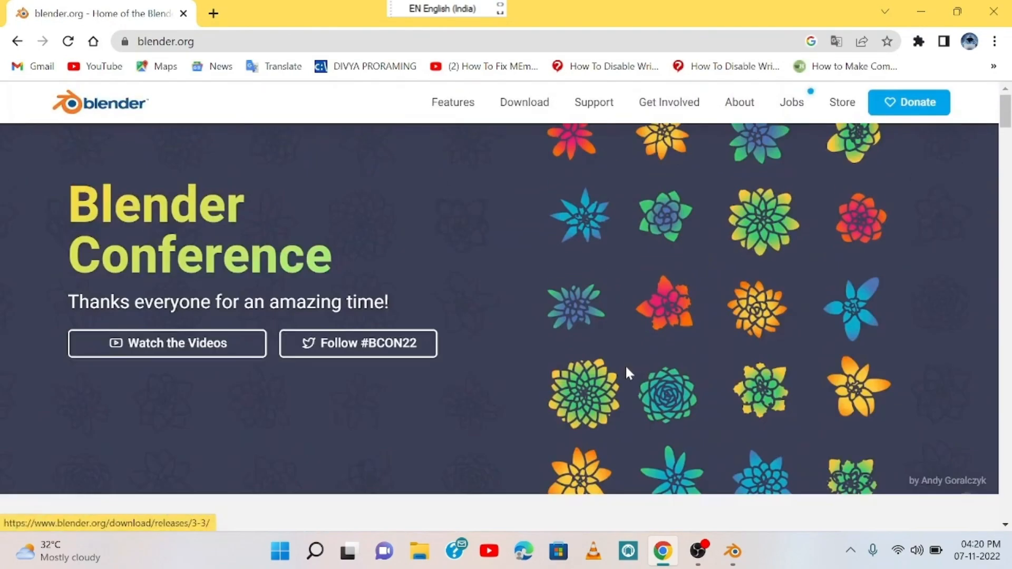
pyautogui.click(532, 119)
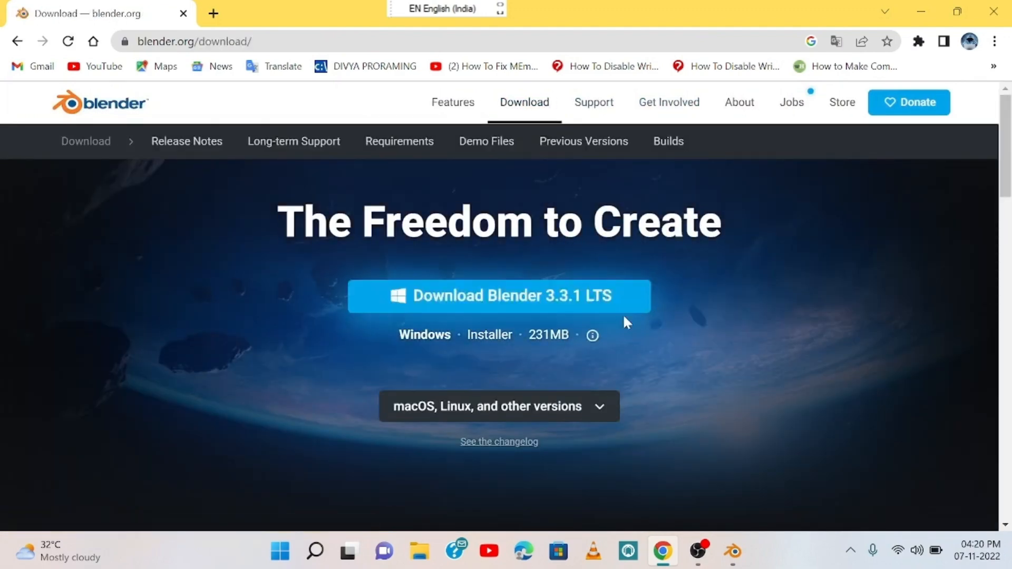
pyautogui.scroll(-2, 657, 311)
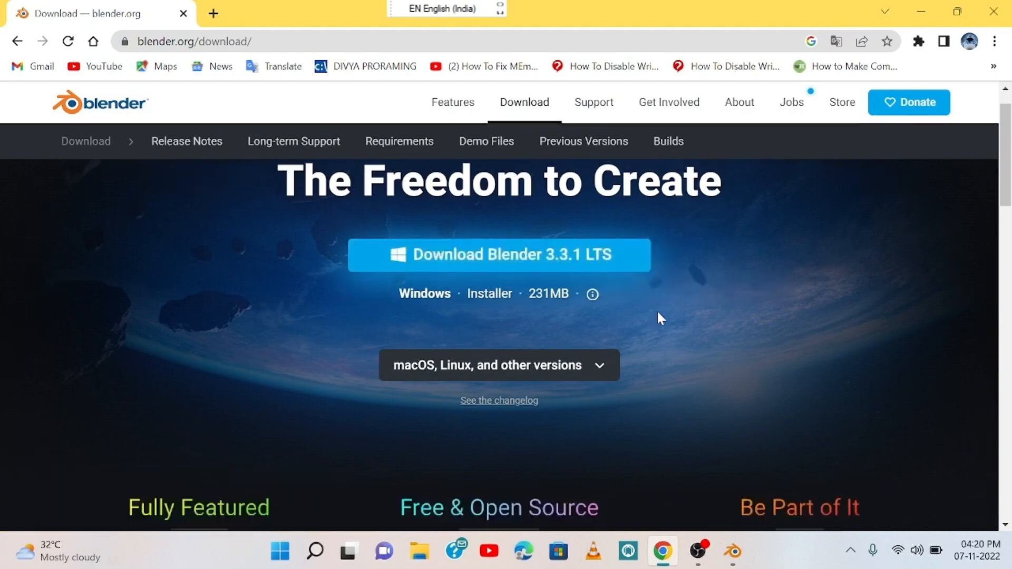
pyautogui.click(599, 332)
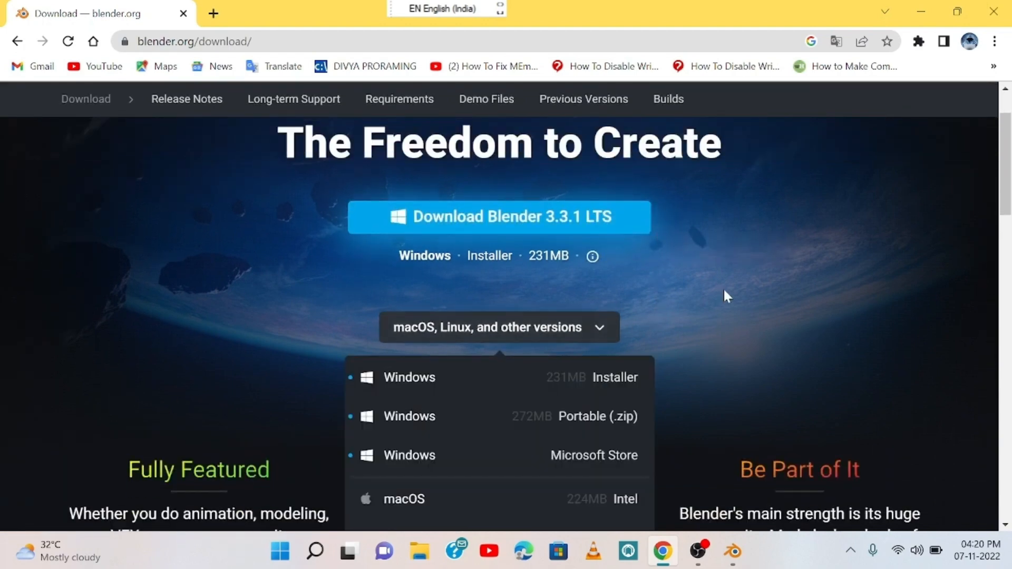
pyautogui.scroll(-2, 722, 284)
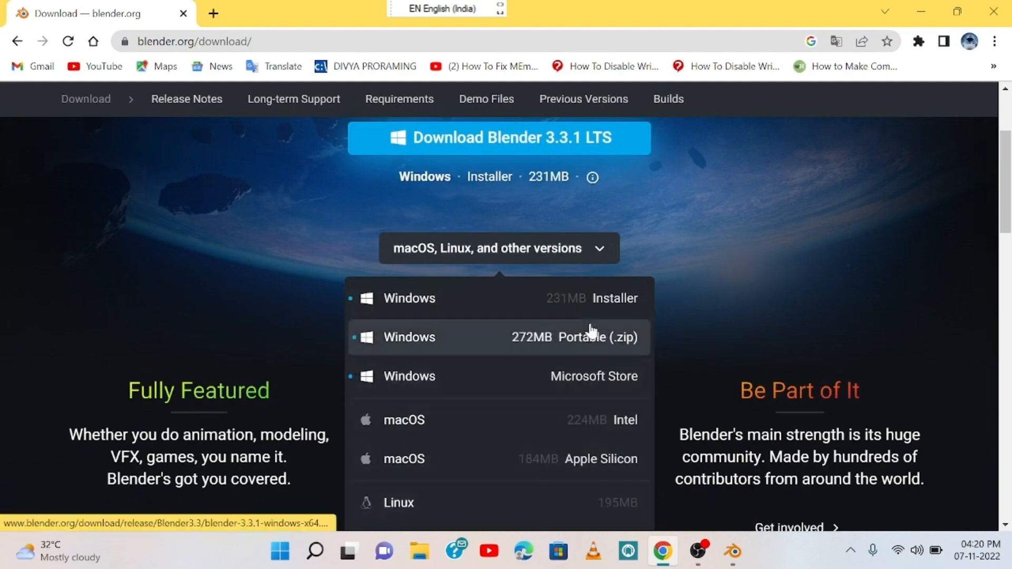
pyautogui.scroll(-2, 572, 455)
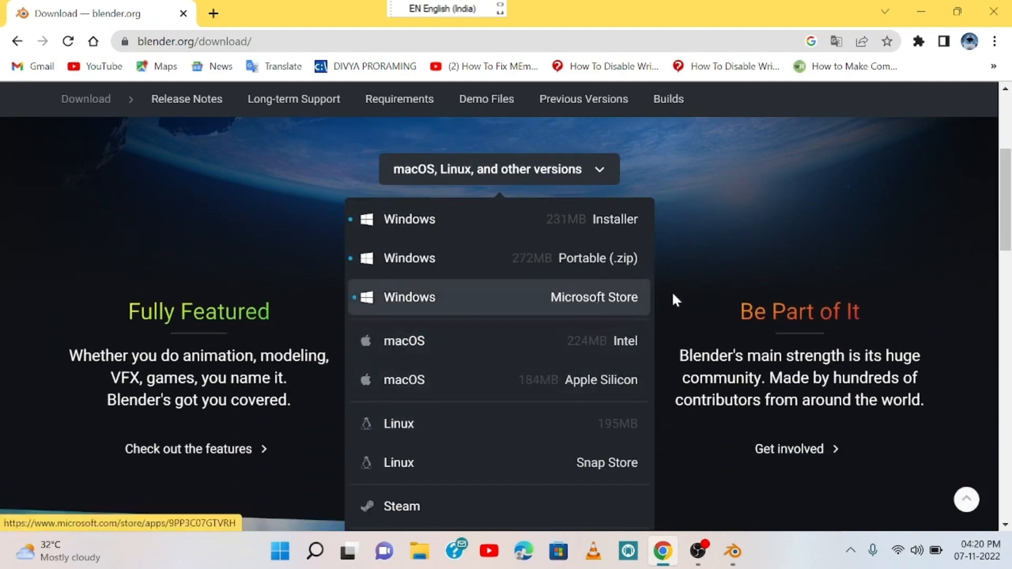
pyautogui.scroll(3, 763, 277)
pyautogui.click(644, 327)
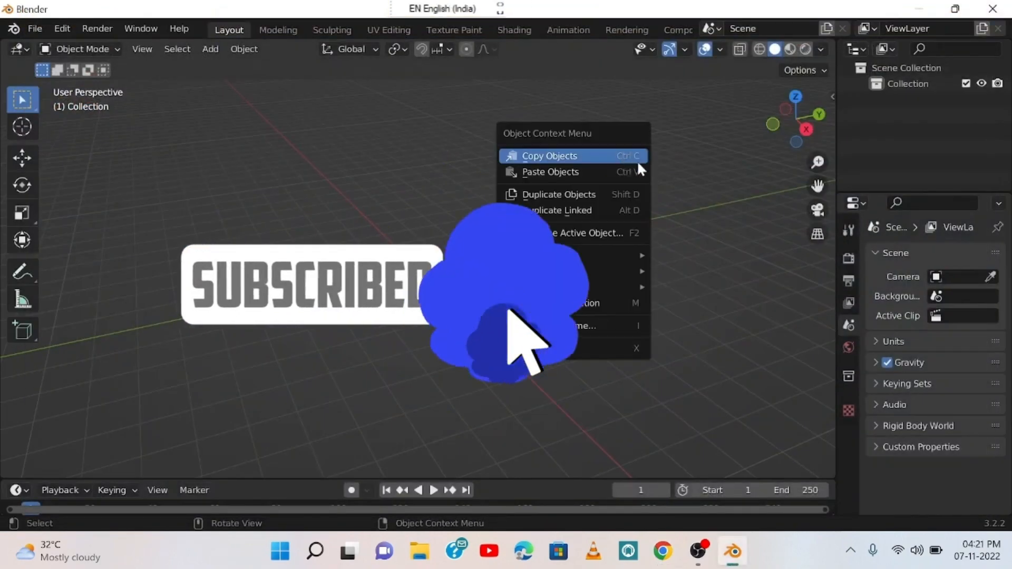
# Switch to Blender with a fresh default scene and clear it by deleting the camera, cube and light.
pyautogui.click(921, 9)
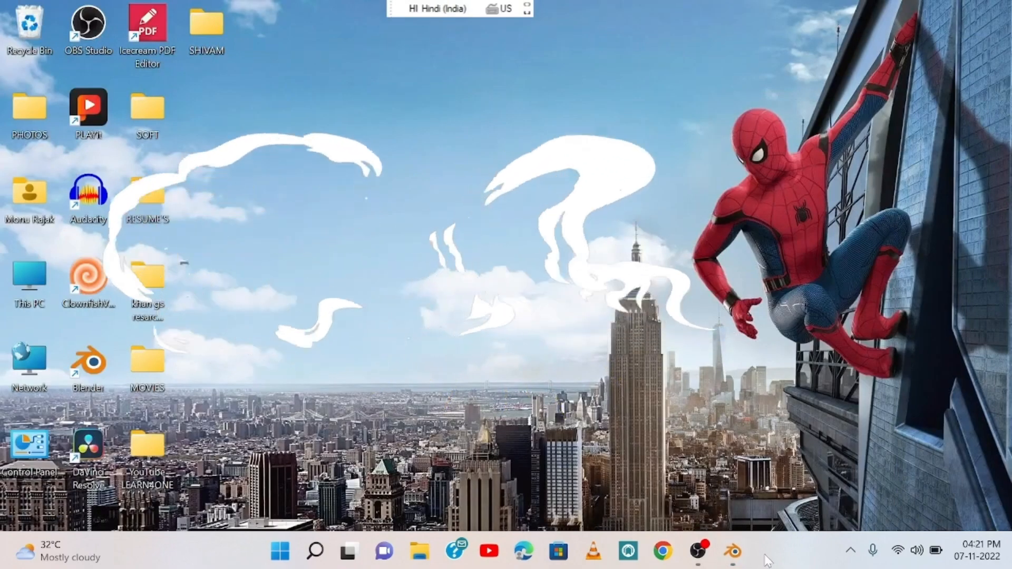
pyautogui.click(733, 551)
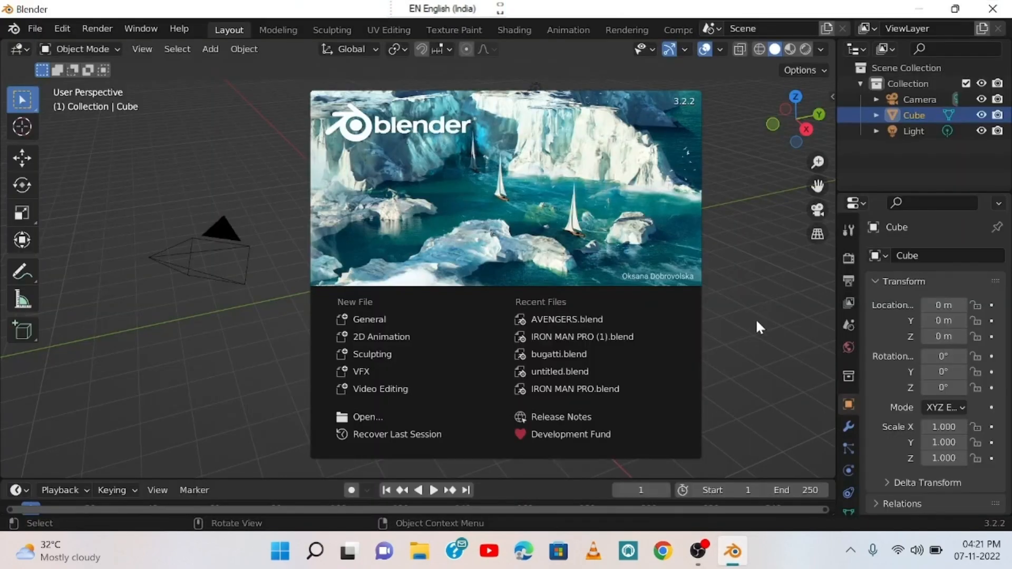
pyautogui.click(677, 117)
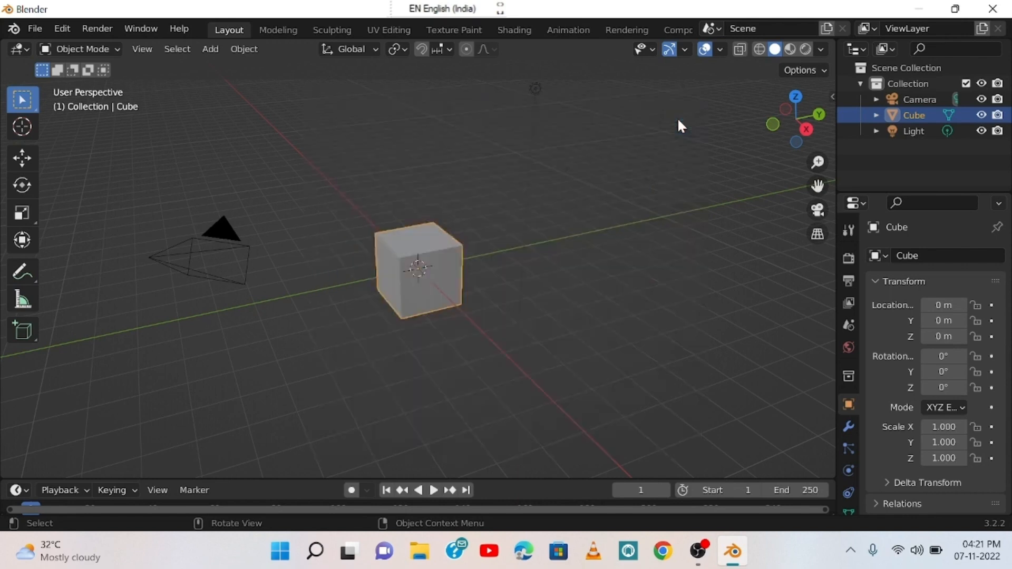
pyautogui.moveTo(176, 131); pyautogui.dragTo(692, 325)
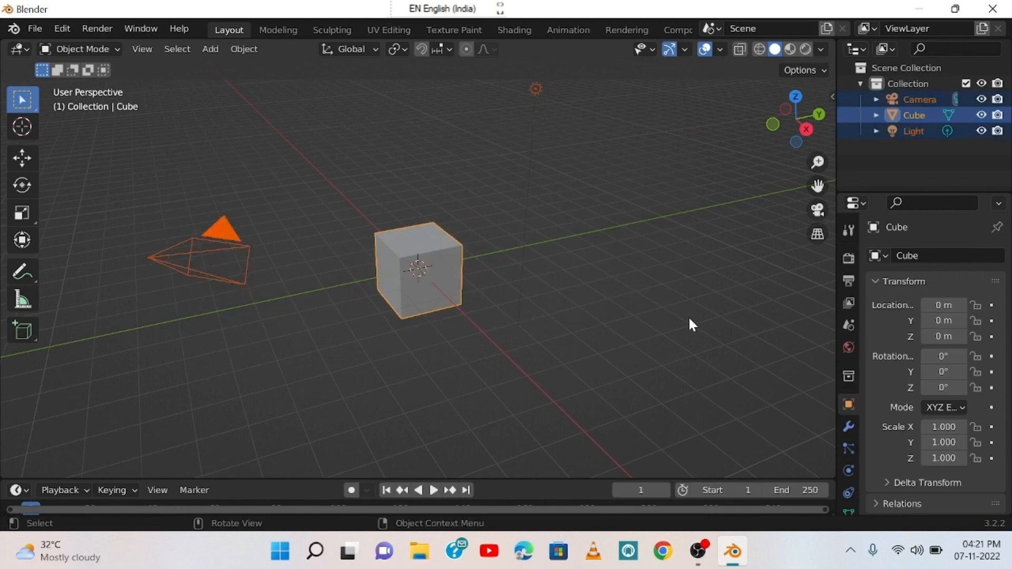
pyautogui.press('Delete')
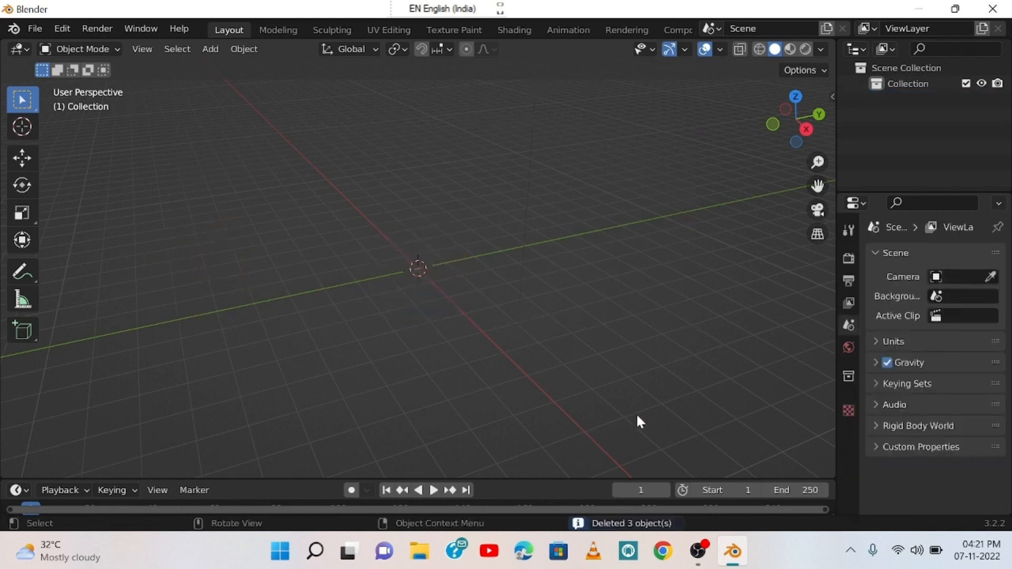
# Switch to Chrome, search Google for "mixamo" and open the Mixamo website.
pyautogui.click(663, 550)
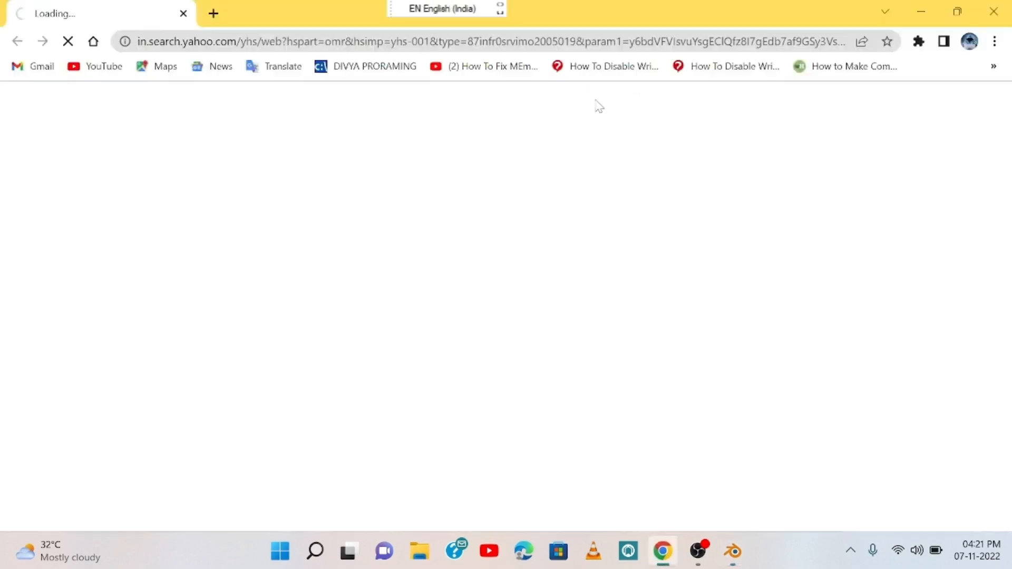
pyautogui.click(213, 13)
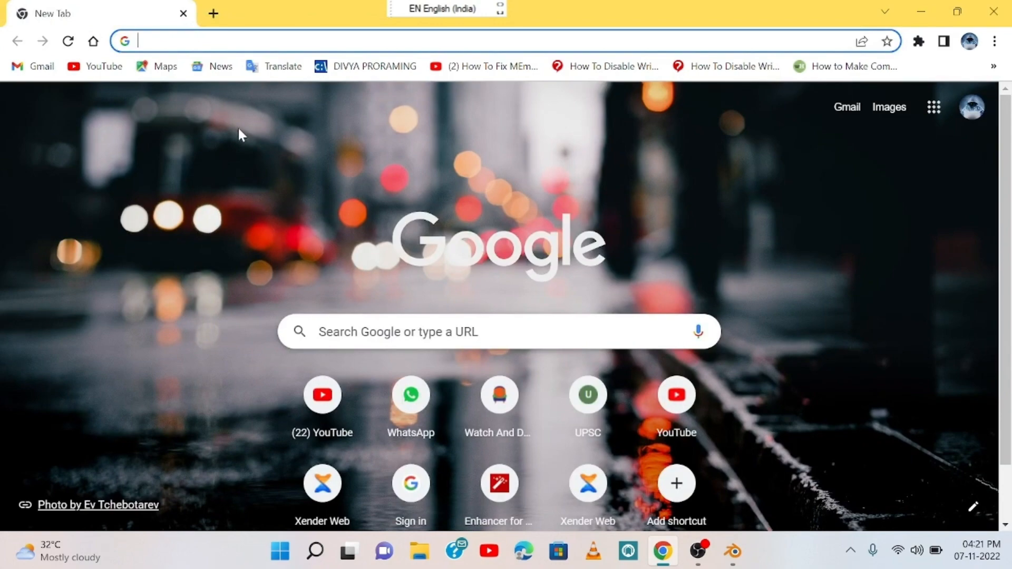
pyautogui.write('mix')
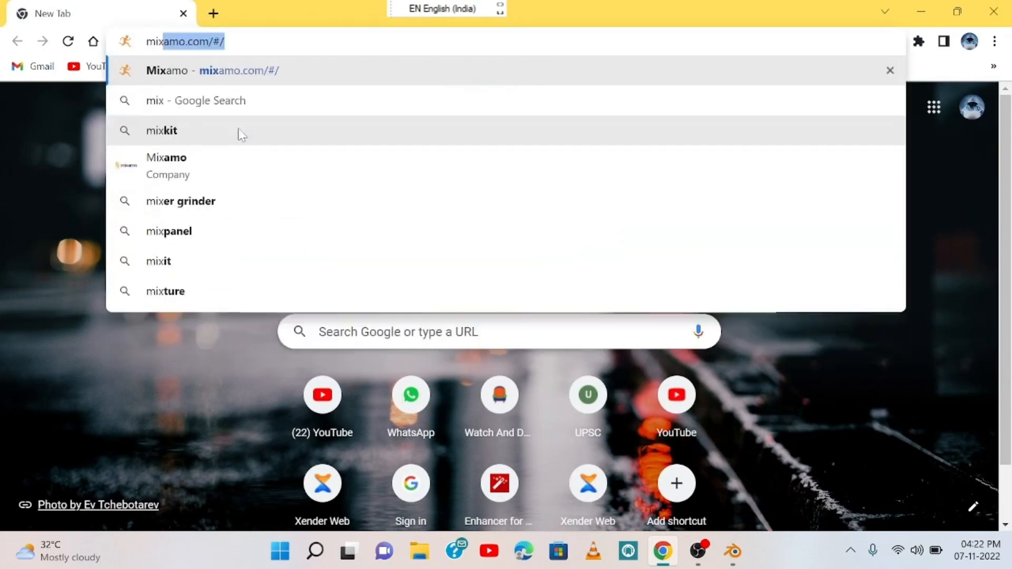
pyautogui.write('amo')
pyautogui.press('Return')
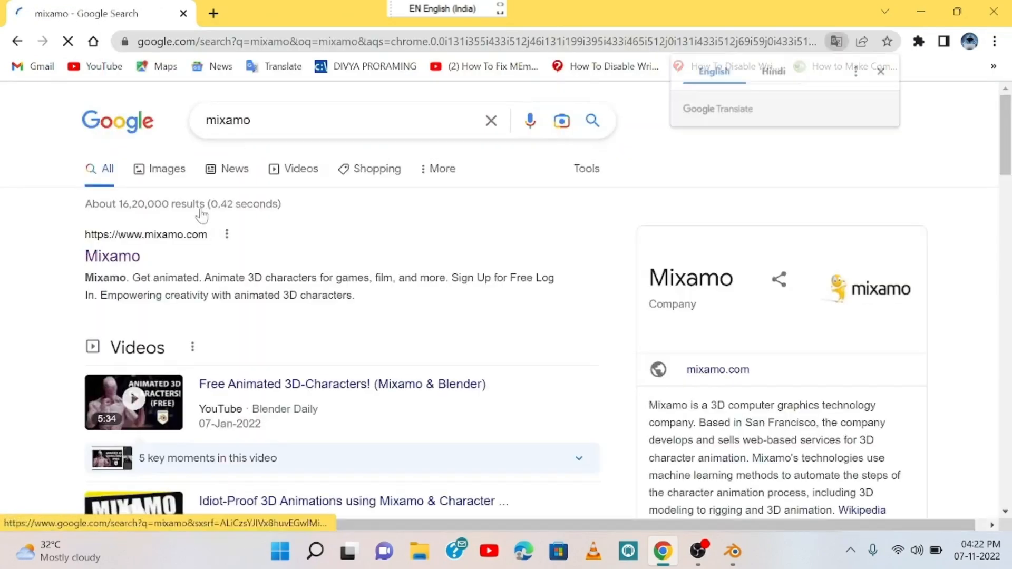
pyautogui.click(131, 260)
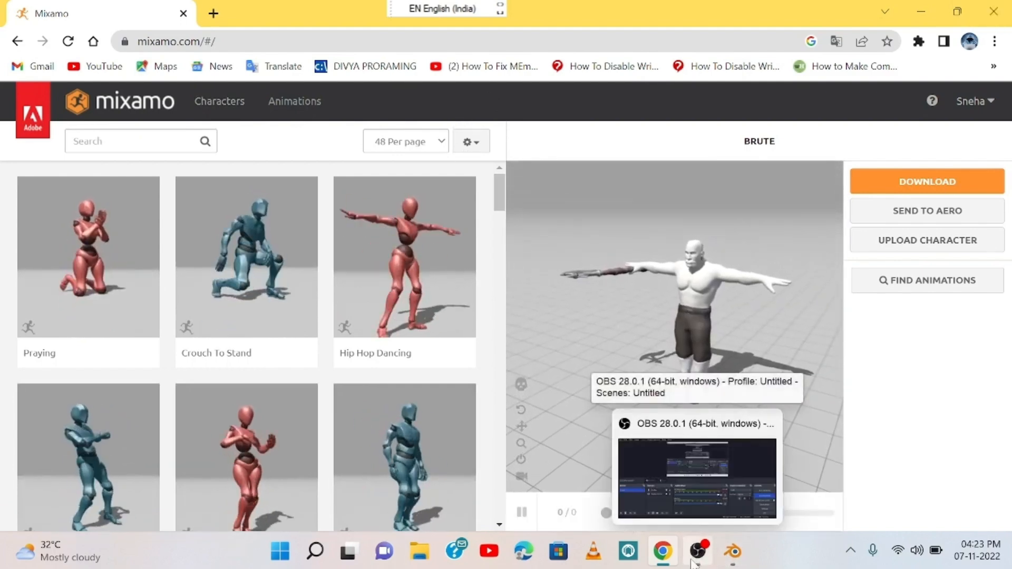
# Switch to Blender and show the Mixamo Control Rig settings beside the viewport.
pyautogui.click(733, 550)
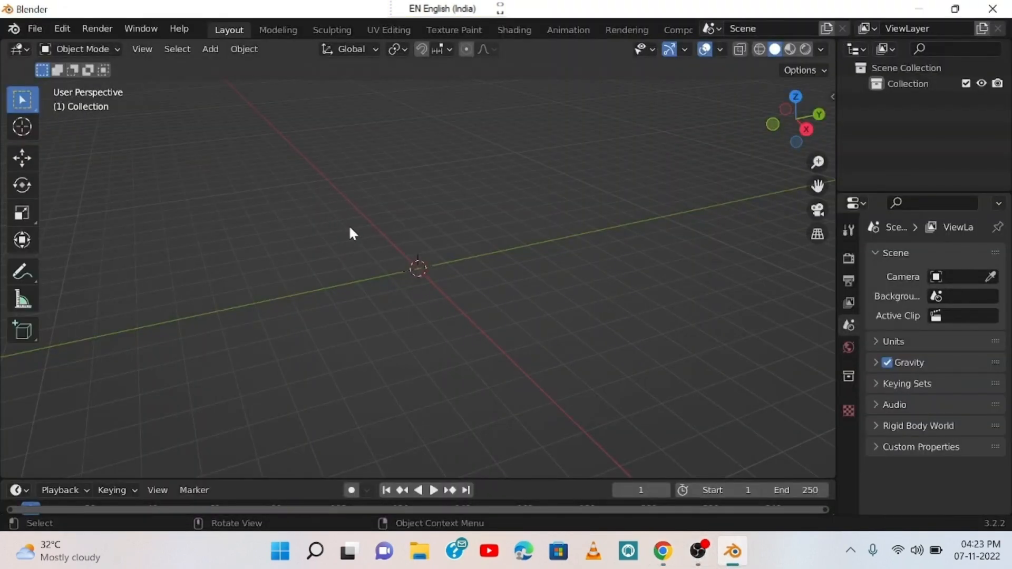
pyautogui.press('n')
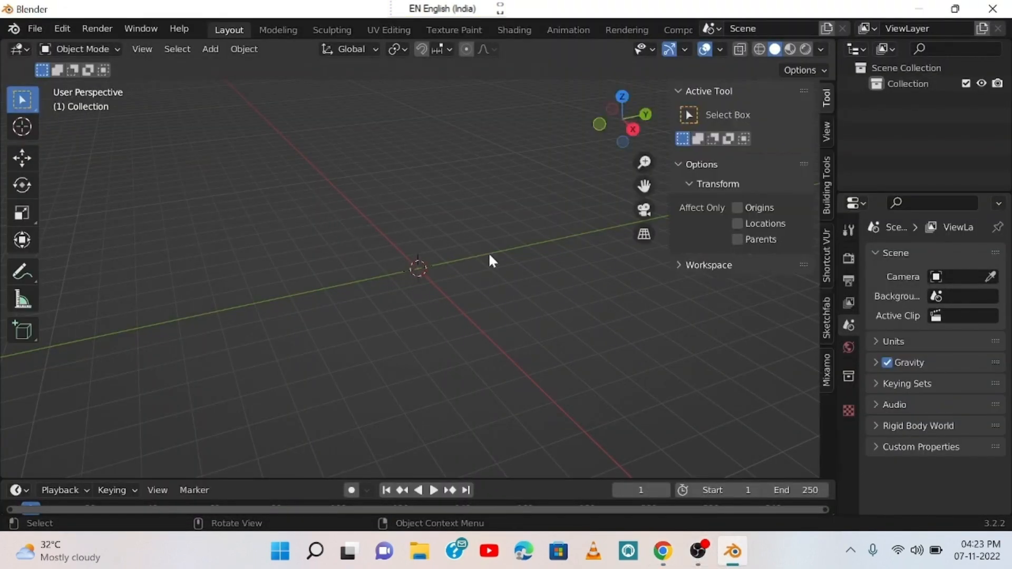
pyautogui.click(827, 373)
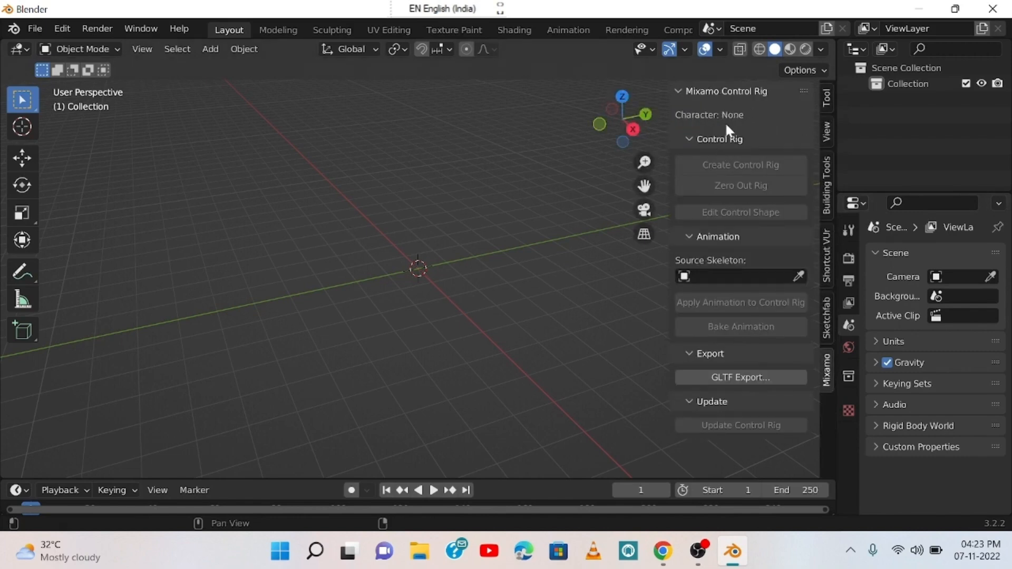
# Find the Mixamo Rig add-on in the preferences by searching "mix", and disable and re-enable it.
pyautogui.click(53, 29)
pyautogui.click(115, 251)
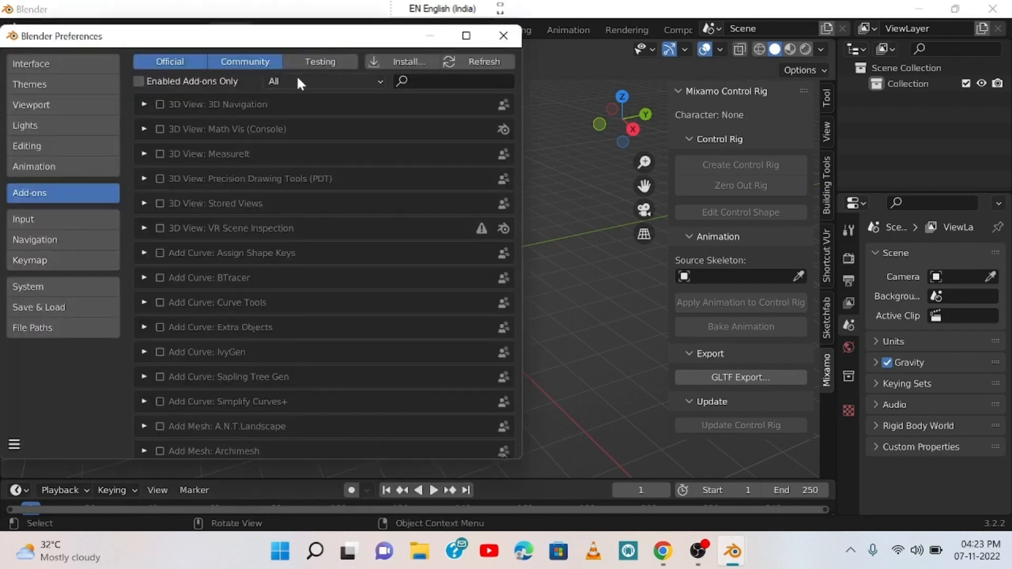
pyautogui.click(399, 84)
pyautogui.write('ml')
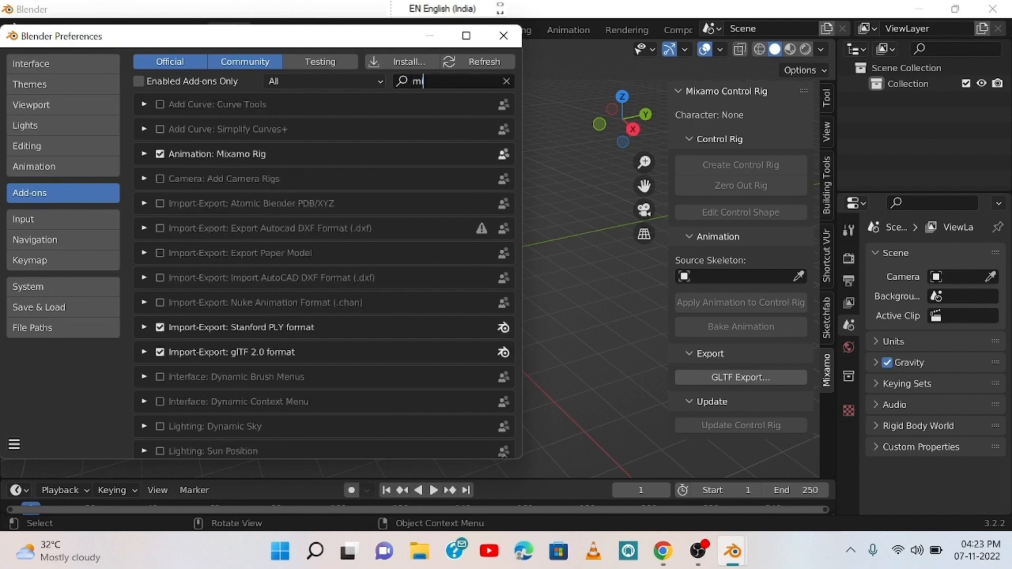
pyautogui.write('ix')
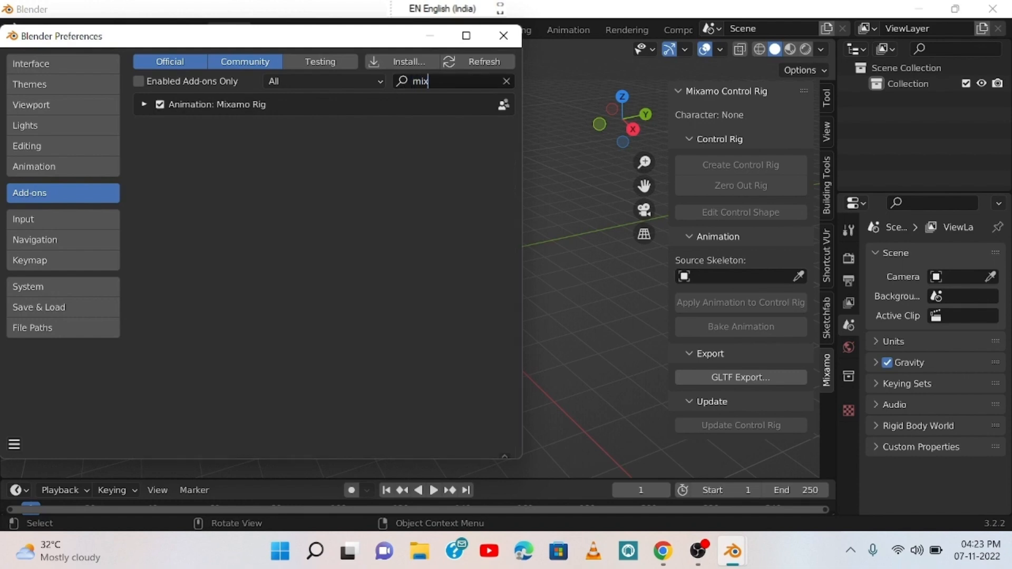
pyautogui.click(160, 105)
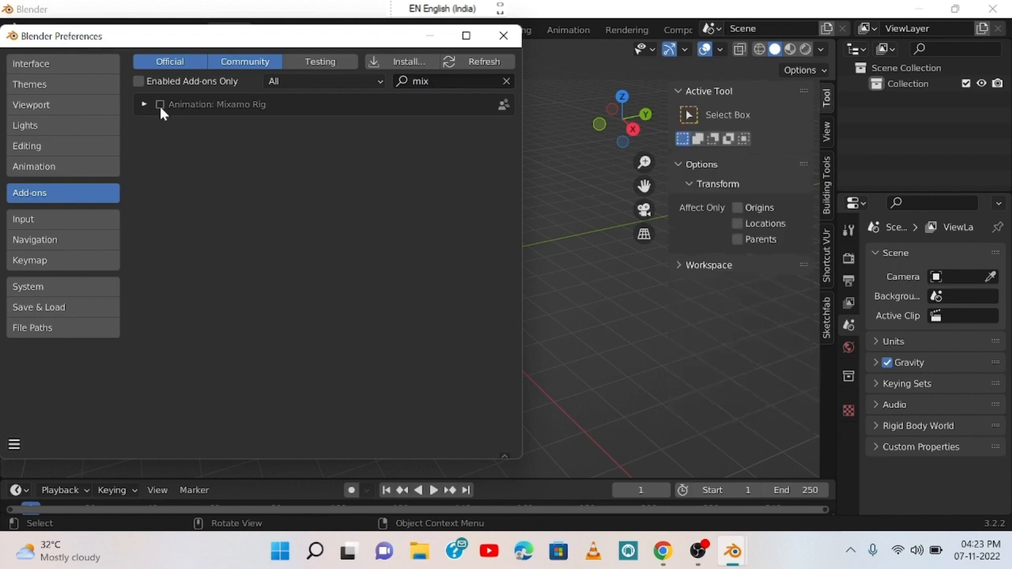
pyautogui.click(159, 105)
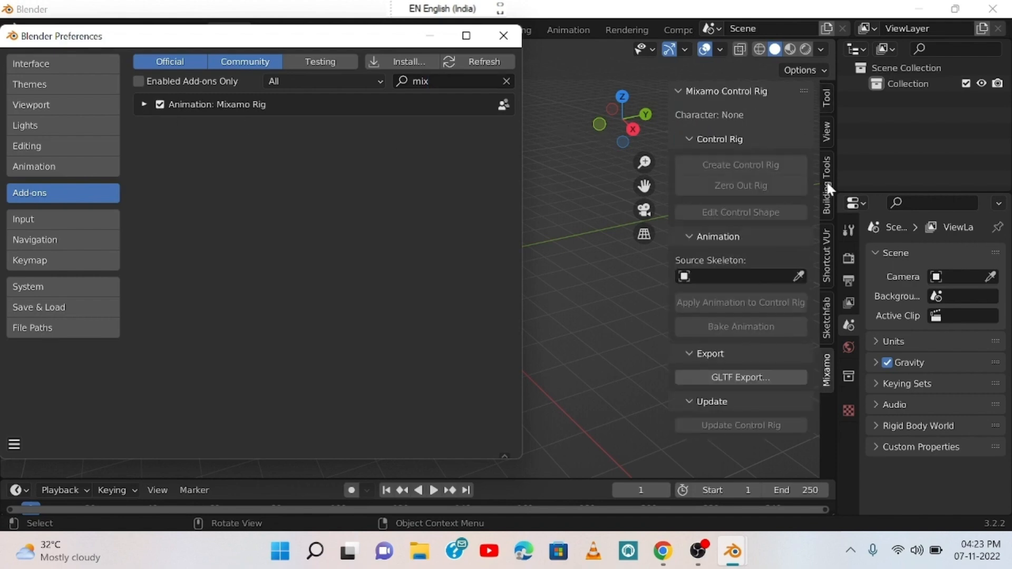
pyautogui.click(498, 42)
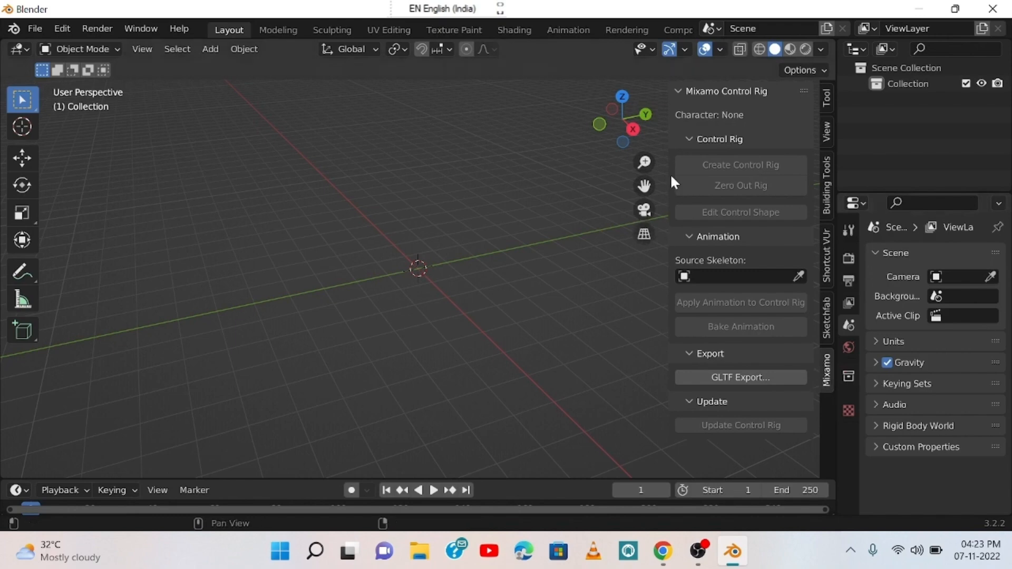
# Collapse the Control Rig settings of the Mixamo add-on and switch back to the Mixamo page in Chrome.
pyautogui.click(700, 139)
pyautogui.click(700, 139)
pyautogui.click(698, 138)
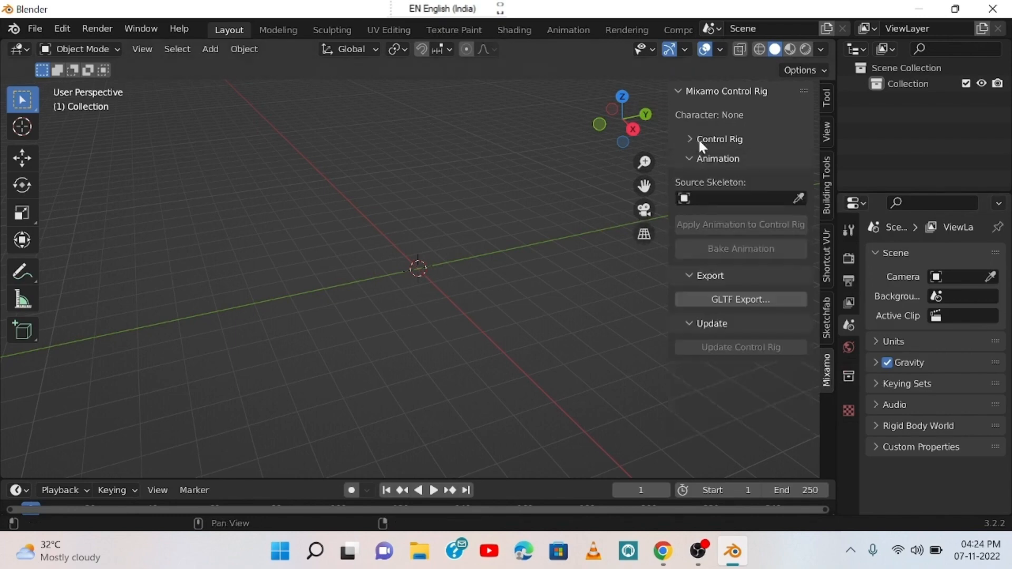
pyautogui.click(919, 8)
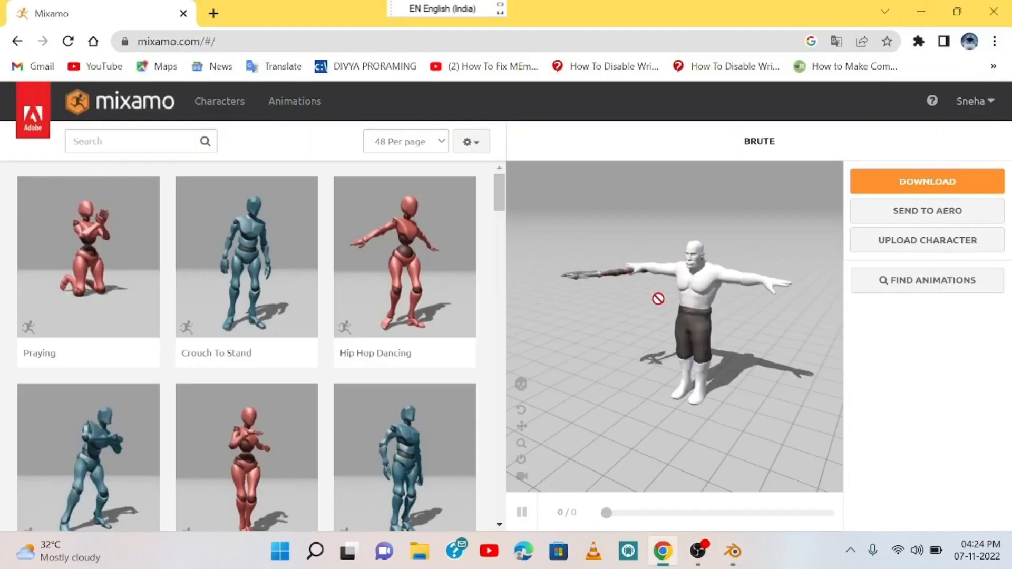
# Show the Mixamo character library and browse through the available characters.
pyautogui.scroll(-6, 425, 270)
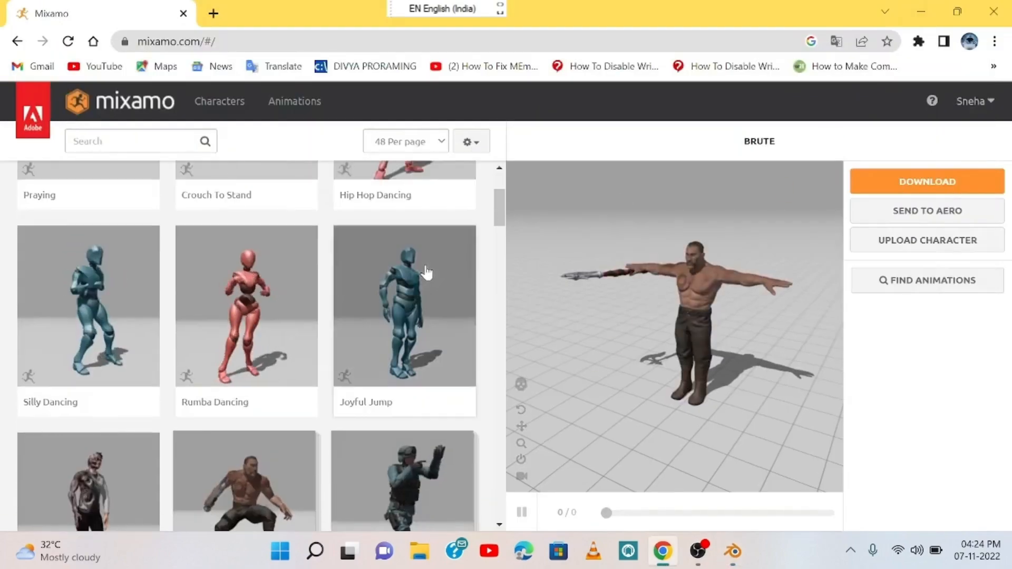
pyautogui.click(227, 123)
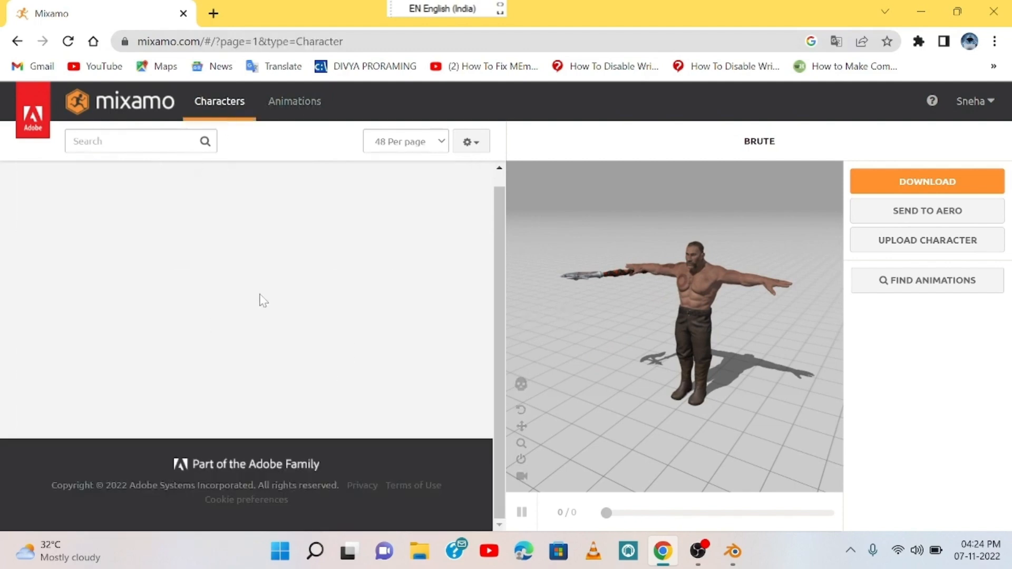
pyautogui.scroll(7, 295, 343)
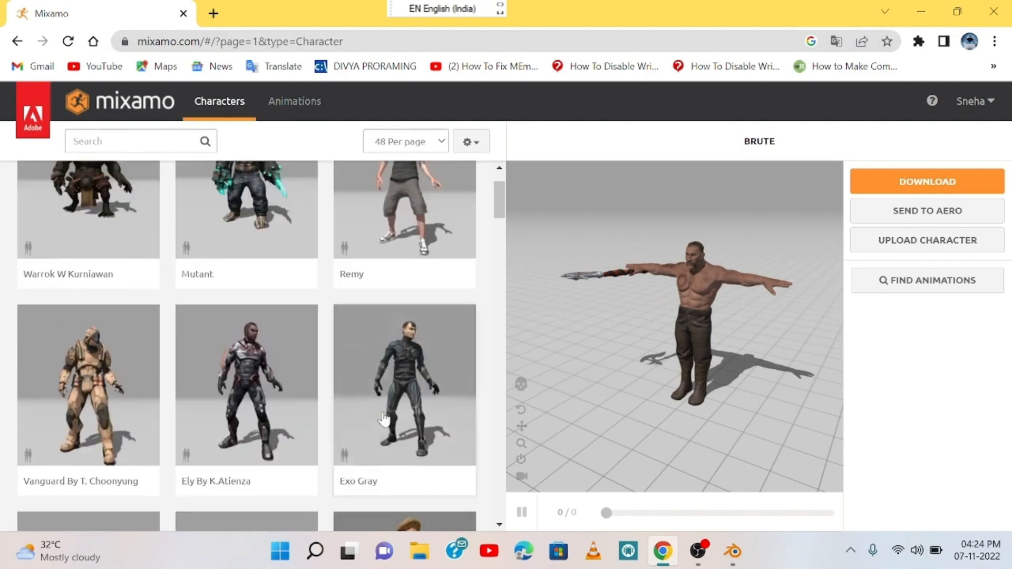
pyautogui.scroll(-10, 343, 425)
pyautogui.scroll(-20, 346, 423)
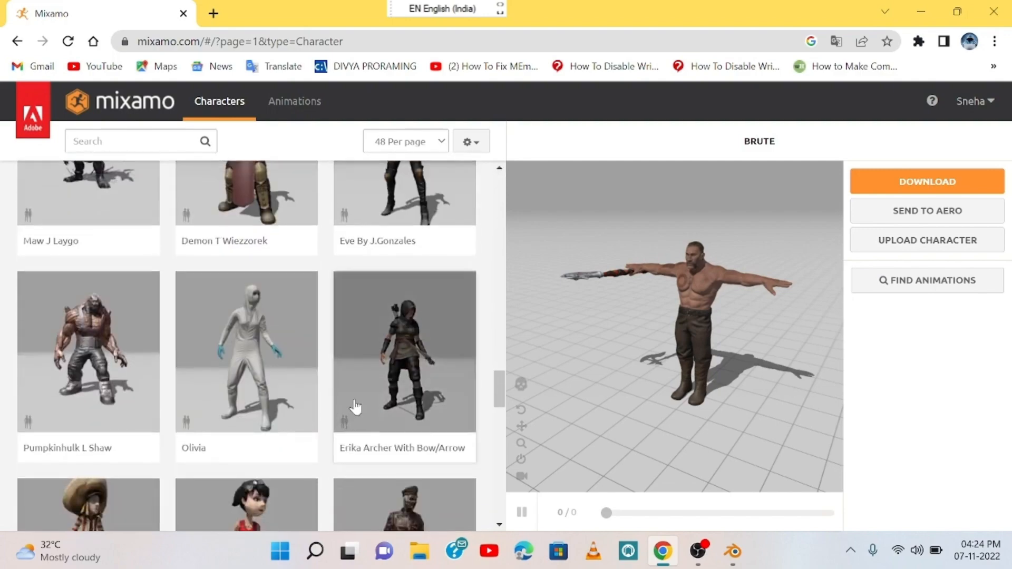
pyautogui.scroll(-12, 355, 411)
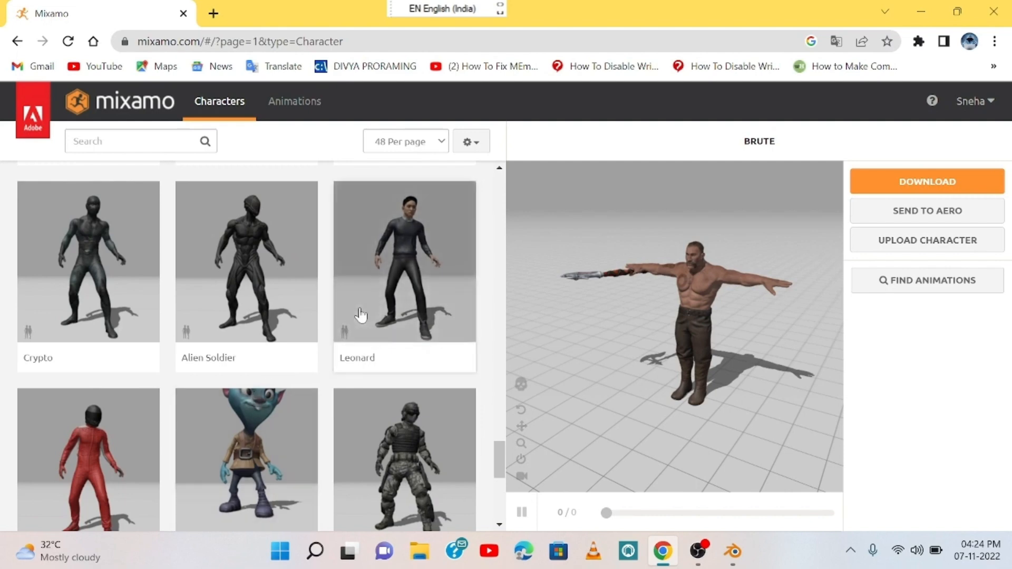
# Find the Mousey character in the library and use it as the current character in place of Brute.
pyautogui.click(233, 290)
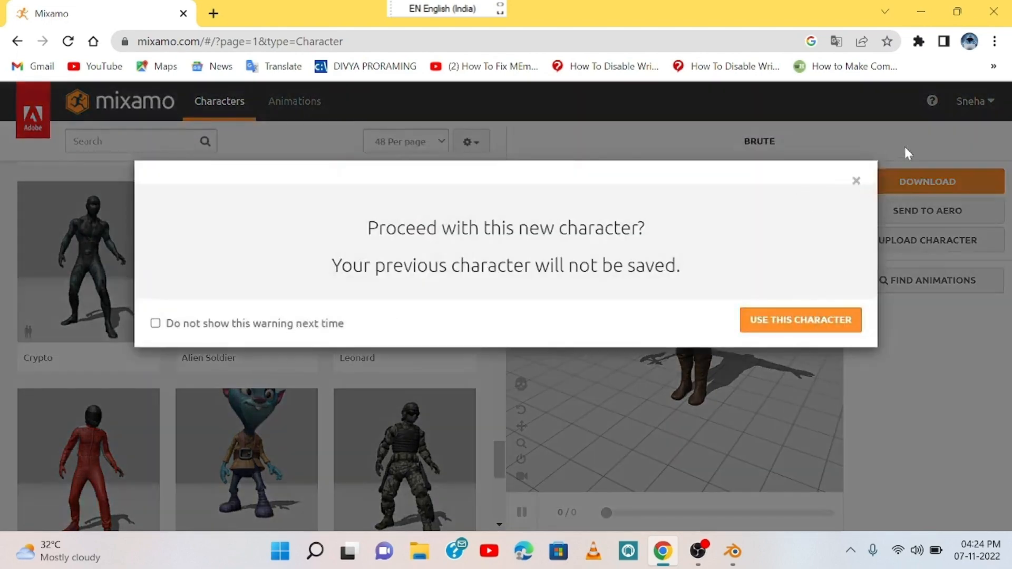
pyautogui.click(856, 181)
pyautogui.scroll(-7, 226, 289)
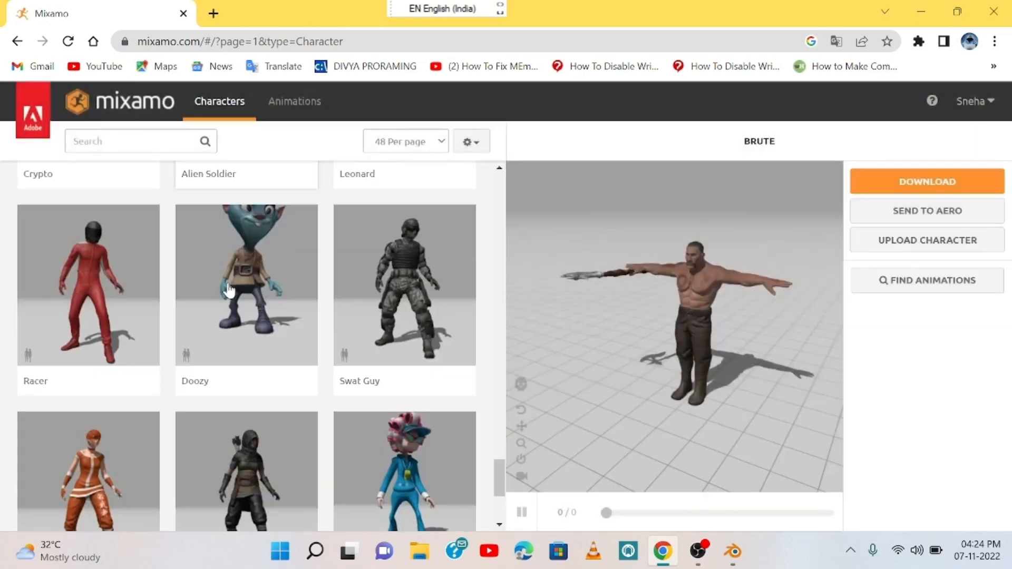
pyautogui.scroll(15, 339, 345)
pyautogui.scroll(9, 303, 399)
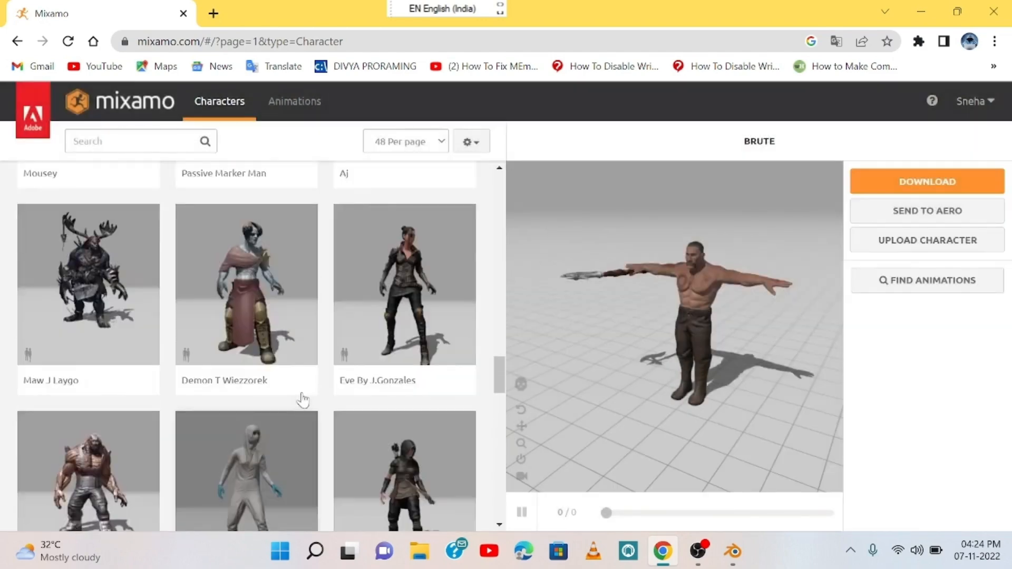
pyautogui.scroll(2, 303, 399)
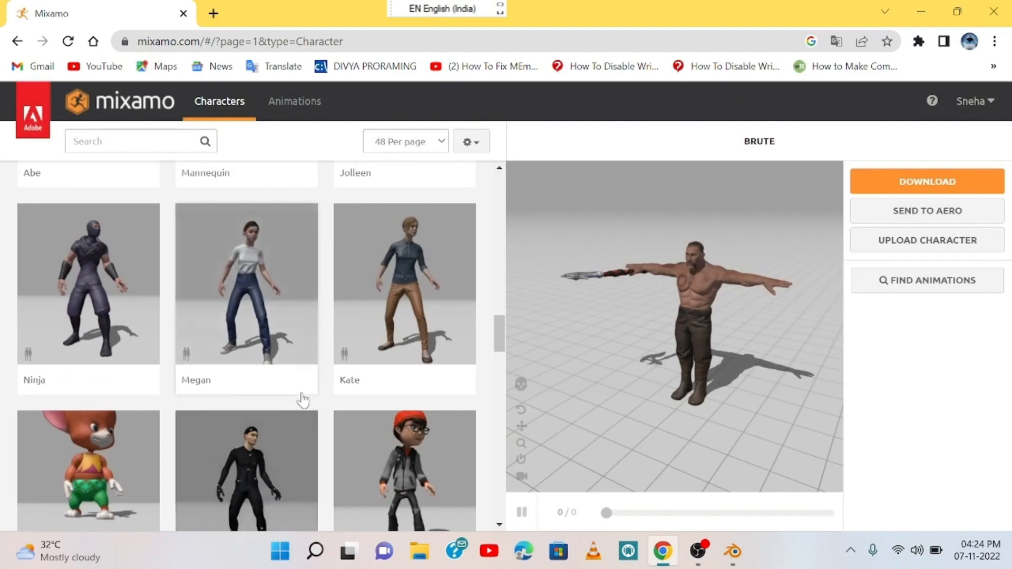
pyautogui.click(68, 498)
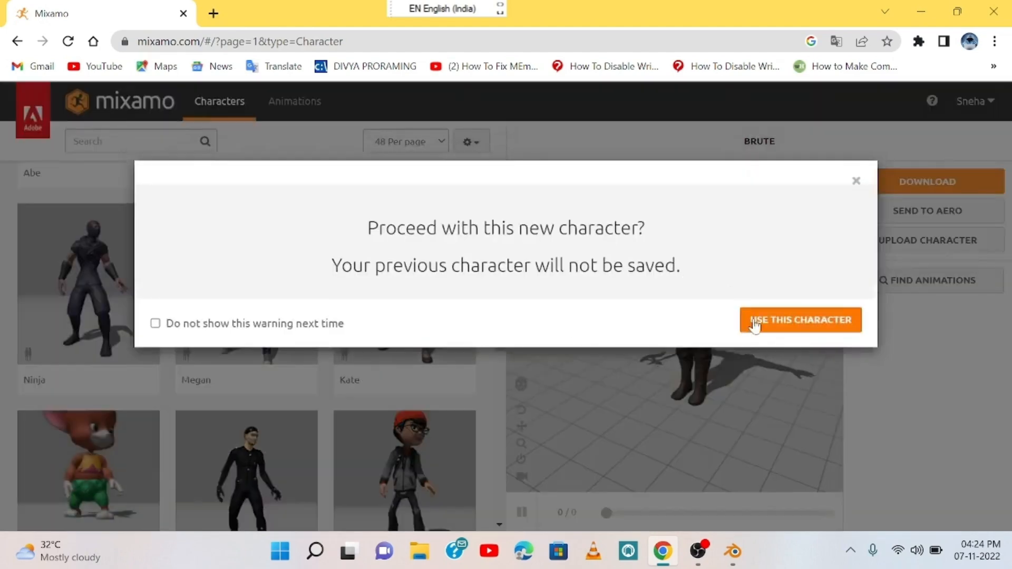
pyautogui.click(756, 319)
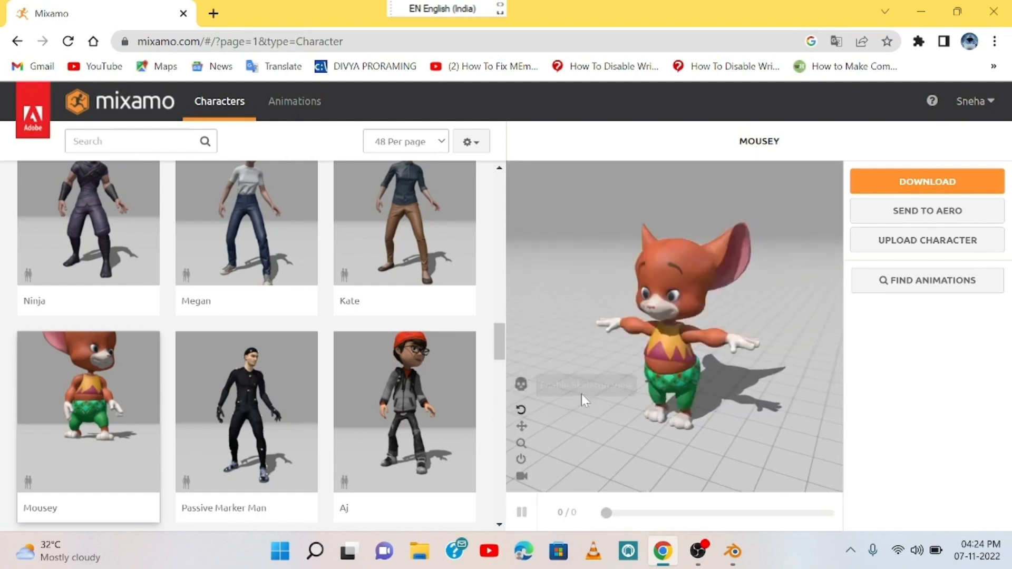
# Download the Mousey character in FBX Binary (.fbx) format with the T-pose.
pyautogui.moveTo(595, 378); pyautogui.dragTo(656, 388)
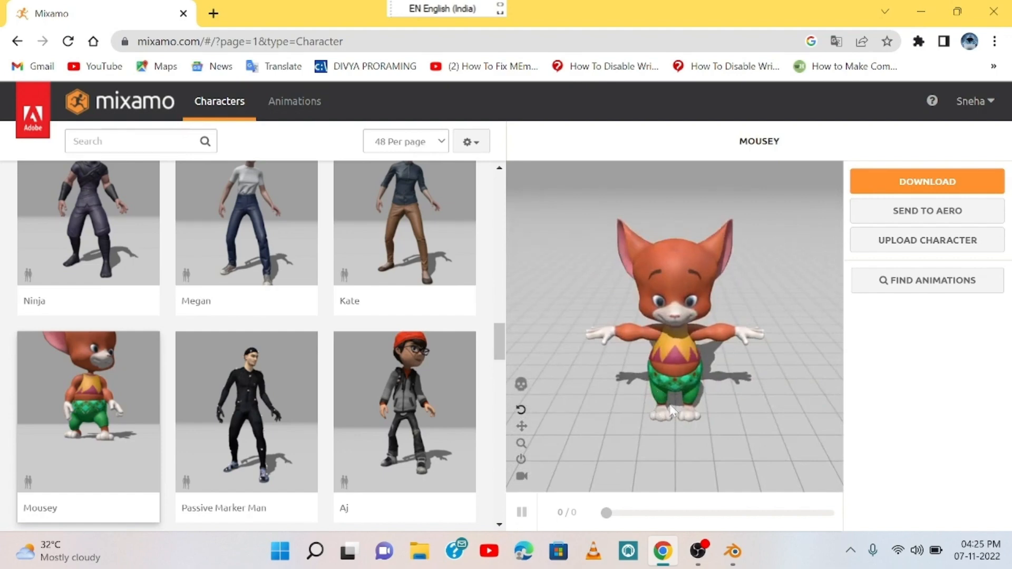
pyautogui.moveTo(687, 382)
pyautogui.mouseDown()
pyautogui.moveTo(715, 378)
pyautogui.moveTo(685, 333)
pyautogui.moveTo(701, 353)
pyautogui.moveTo(688, 372)
pyautogui.mouseUp()
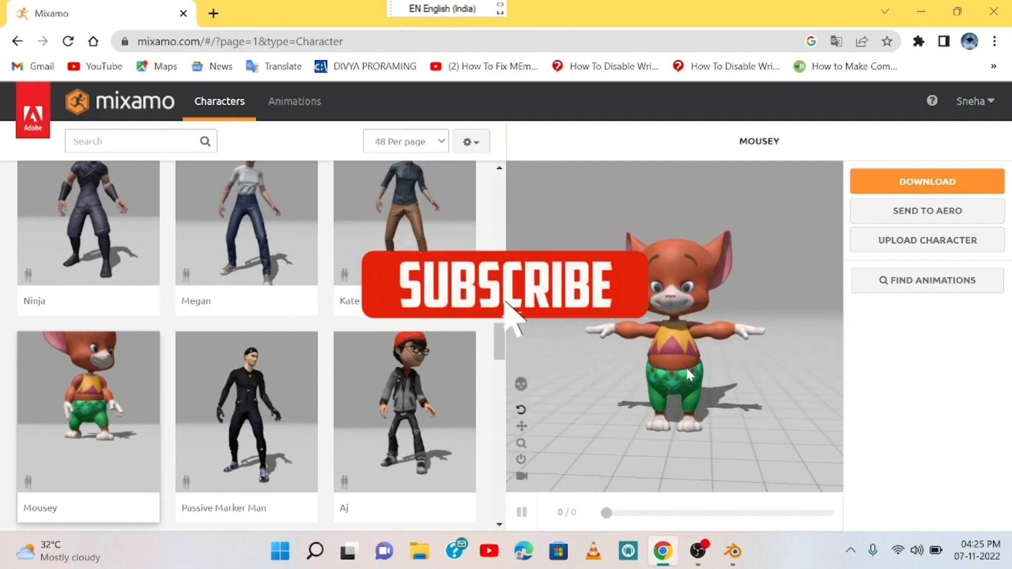
pyautogui.click(853, 190)
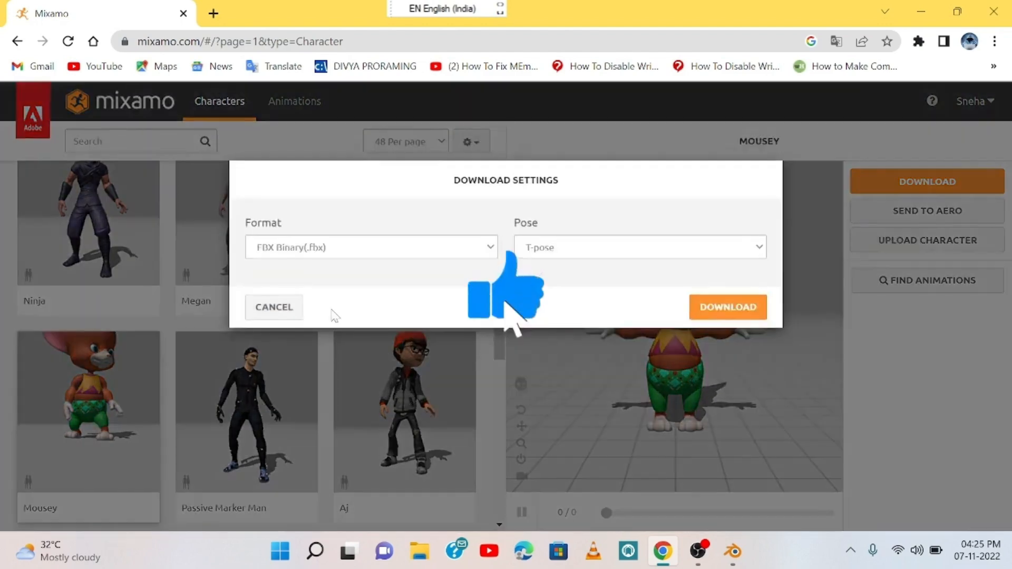
pyautogui.click(332, 251)
pyautogui.click(316, 265)
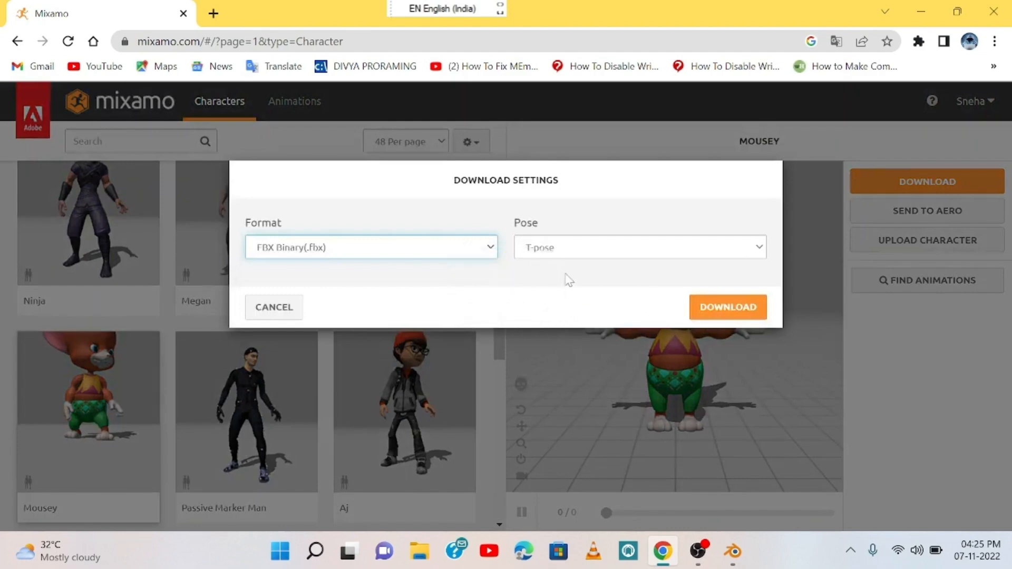
pyautogui.click(701, 311)
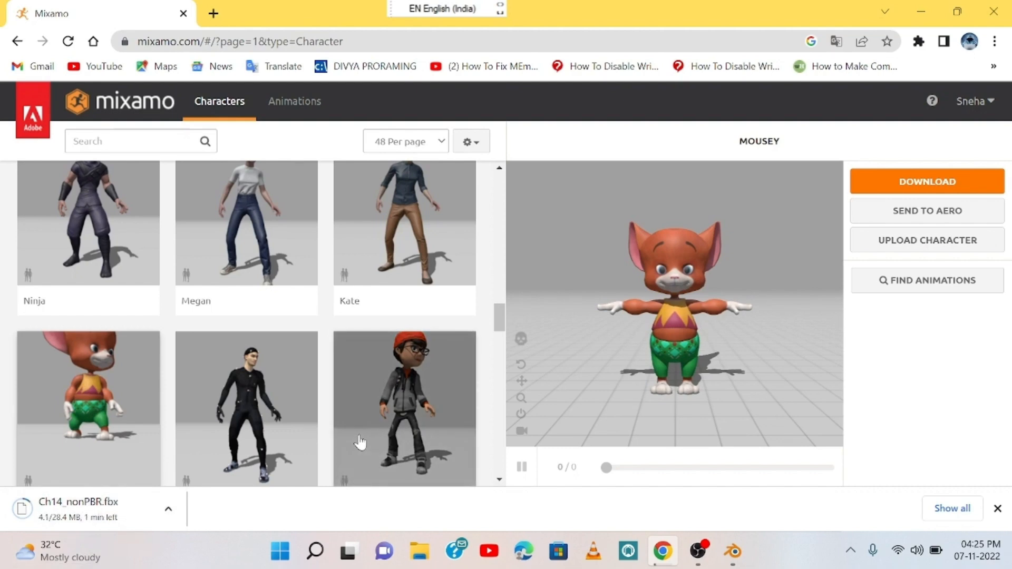
# Switch to Blender and hide the viewport sidebar.
pyautogui.click(732, 550)
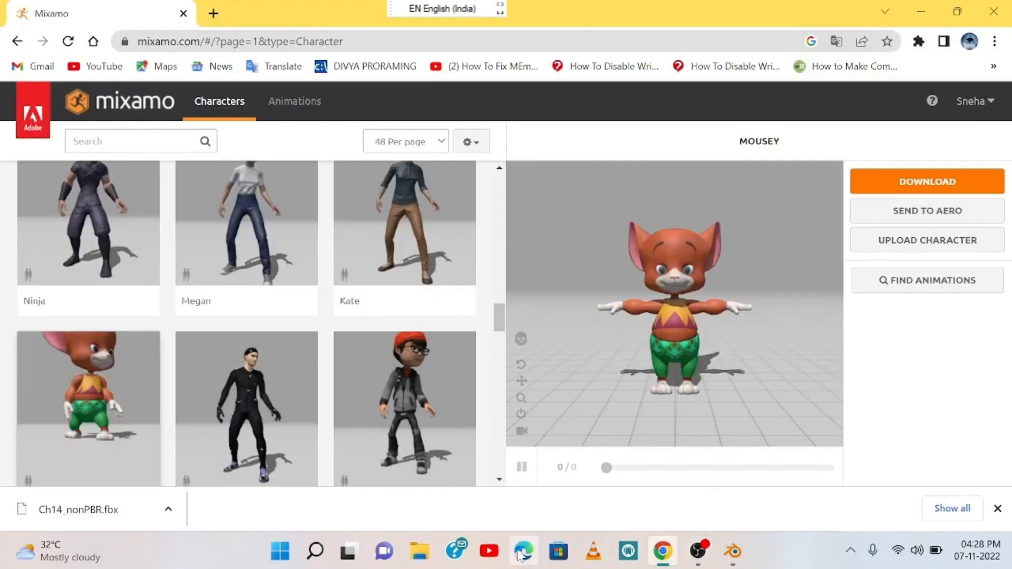
pyautogui.click(733, 550)
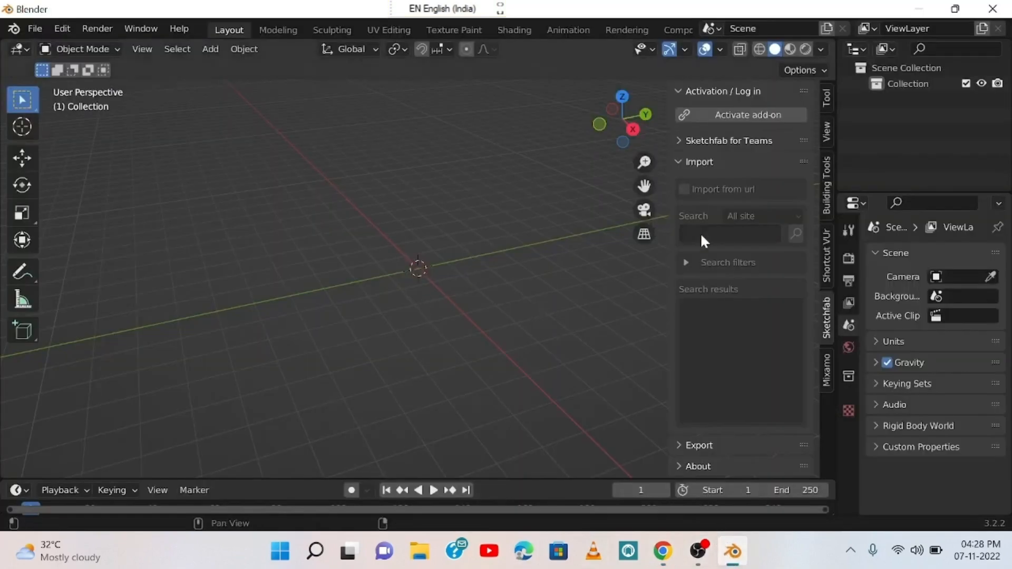
pyautogui.press('n')
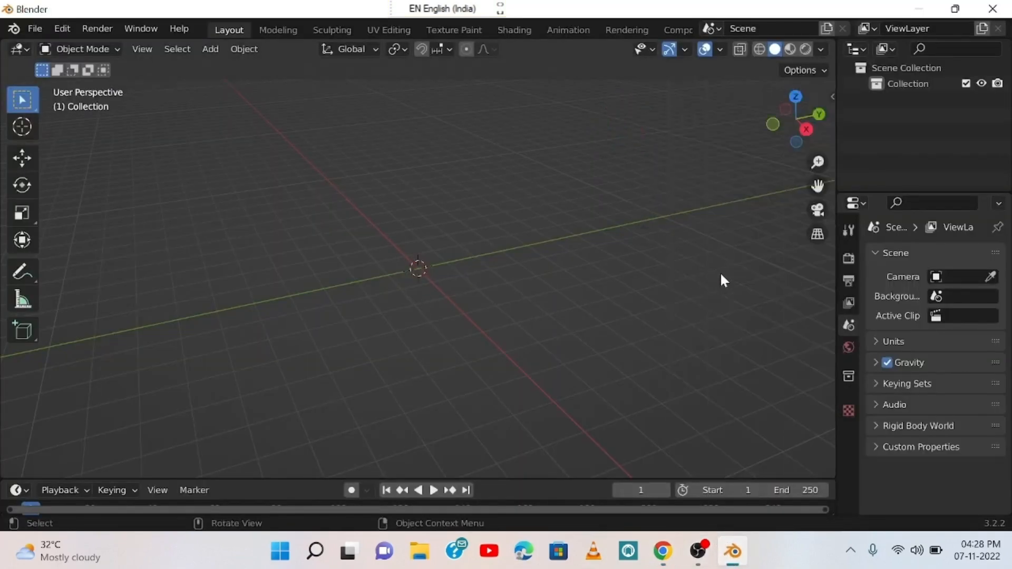
# Import the FBX file Ch14_nonPBR.fbx from the Downloads folder into the scene.
pyautogui.click(40, 30)
pyautogui.moveTo(74, 259)
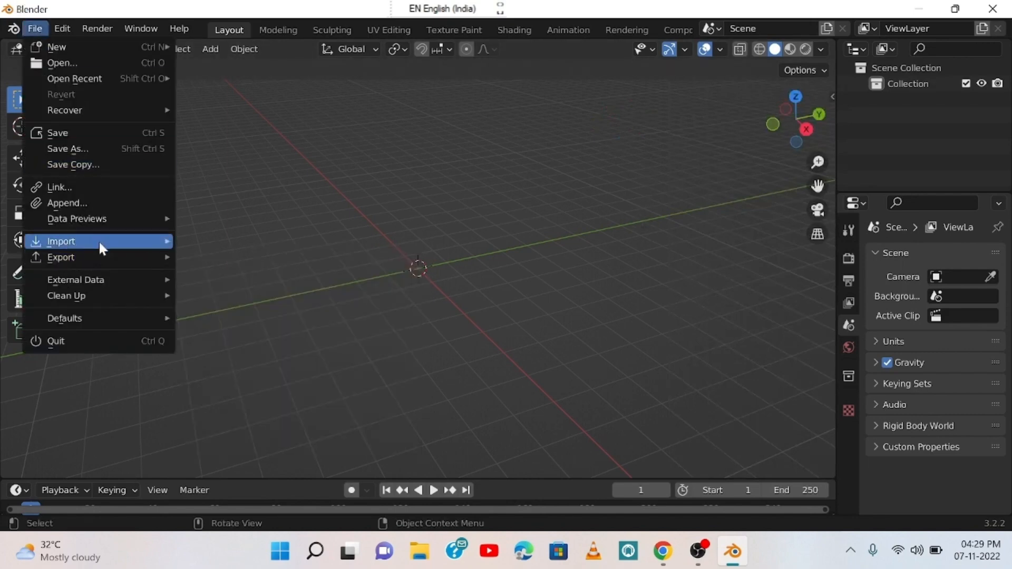
pyautogui.moveTo(99, 240)
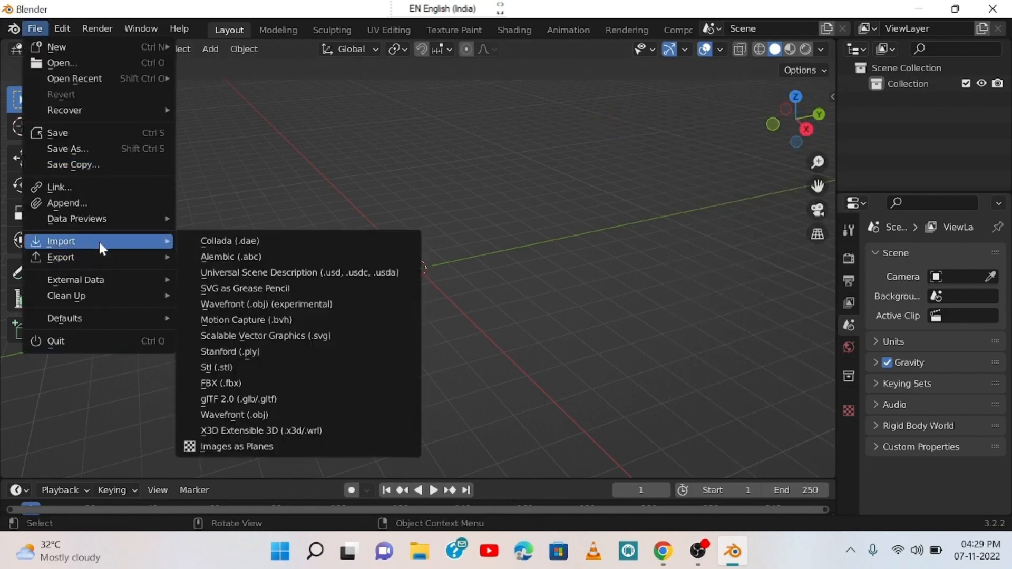
pyautogui.click(293, 383)
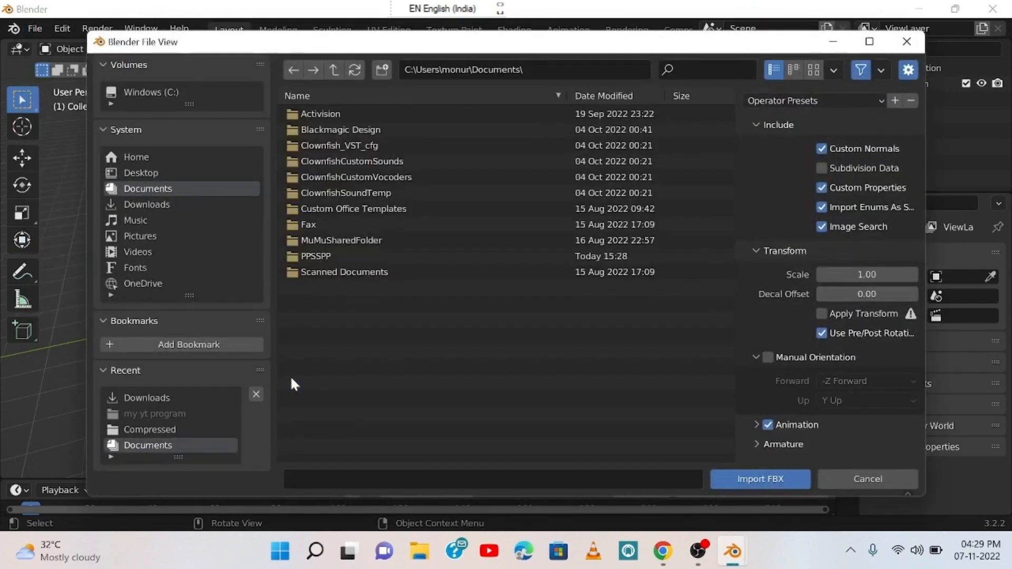
pyautogui.click(135, 206)
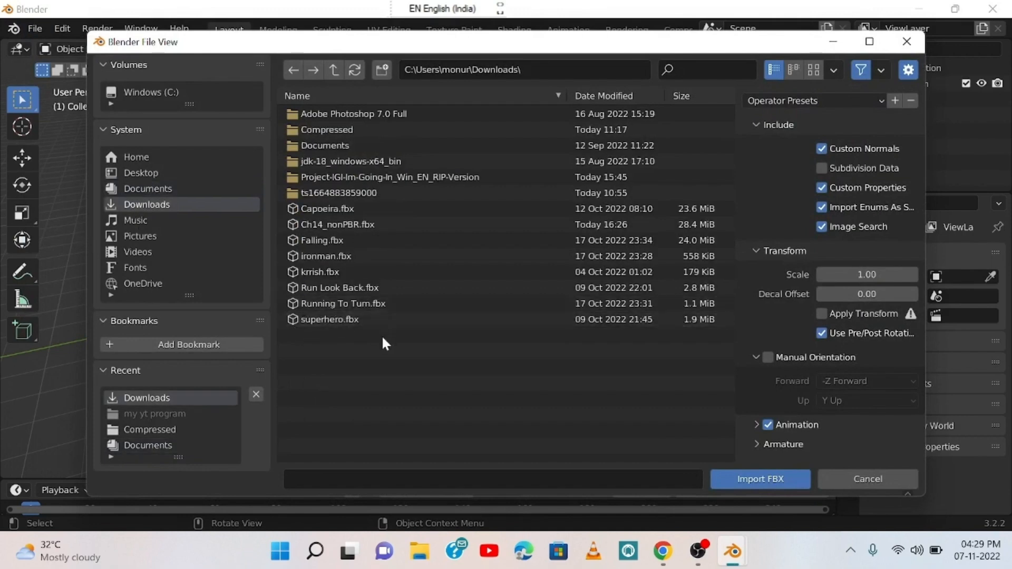
pyautogui.click(336, 223)
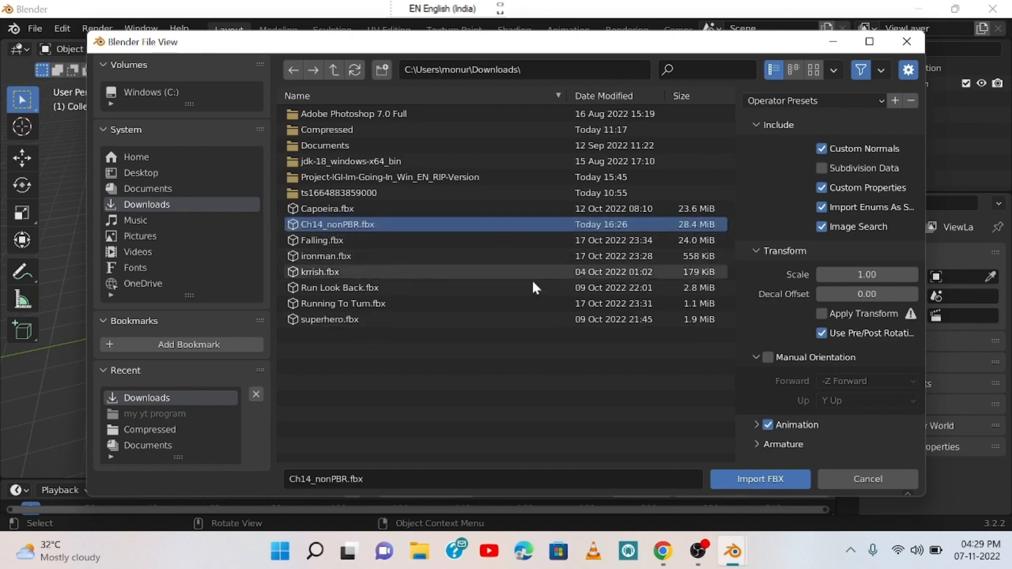
pyautogui.click(787, 482)
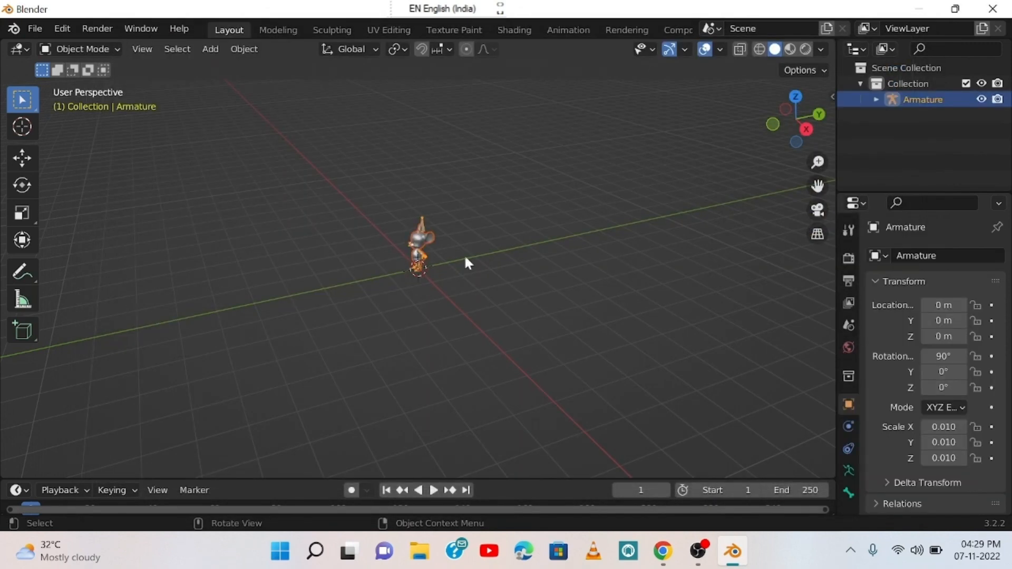
# View the imported character from the front in Material Preview shading.
pyautogui.scroll(6, 425, 266)
pyautogui.moveTo(437, 233); pyautogui.dragTo(499, 305, button='middle')
pyautogui.scroll(1, 499, 305)
pyautogui.scroll(1, 498, 307)
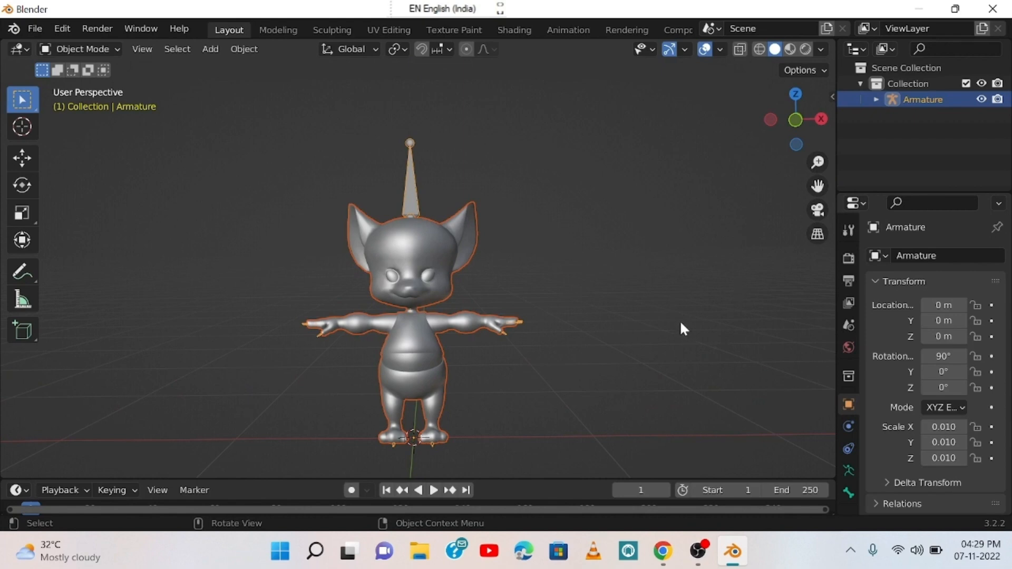
pyautogui.click(789, 49)
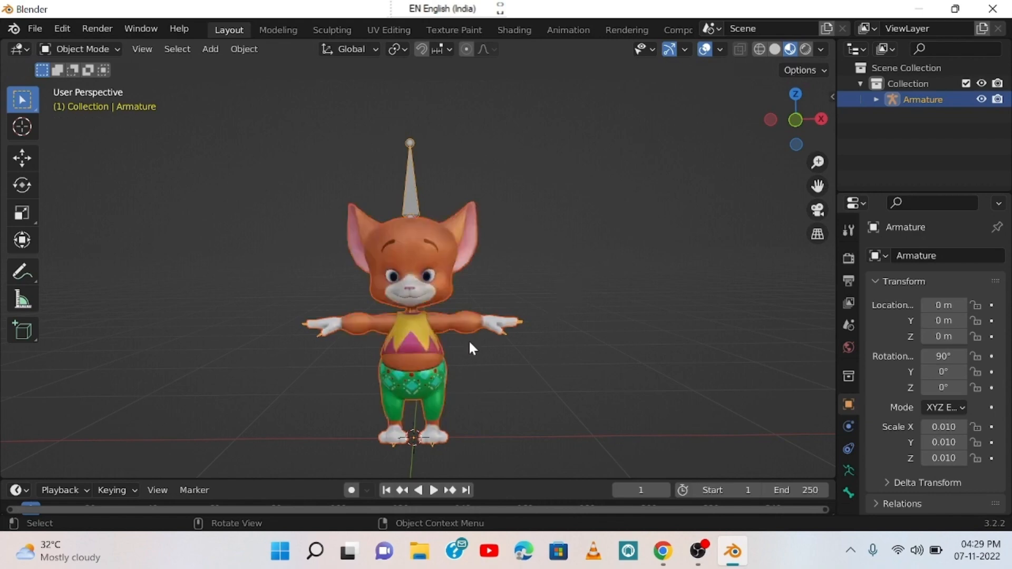
pyautogui.moveTo(521, 288)
pyautogui.mouseDown(button='middle')
pyautogui.moveTo(633, 311)
pyautogui.moveTo(512, 250)
pyautogui.moveTo(560, 278)
pyautogui.moveTo(522, 276)
pyautogui.mouseUp(button='middle')
# Select the character's armature and put it in Pose Mode.
pyautogui.click(574, 252)
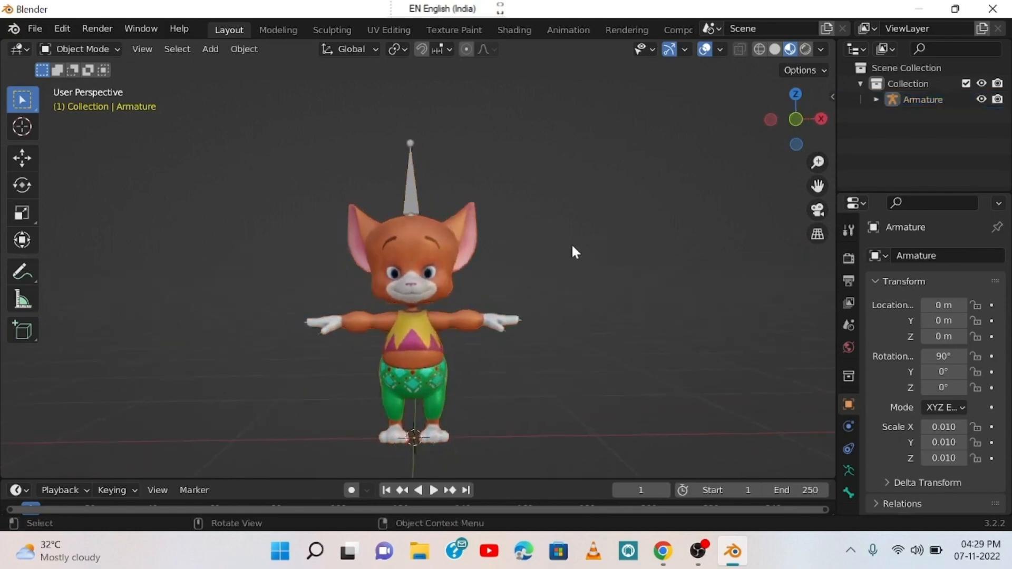
pyautogui.click(410, 192)
pyautogui.moveTo(631, 252); pyautogui.dragTo(585, 279, button='middle')
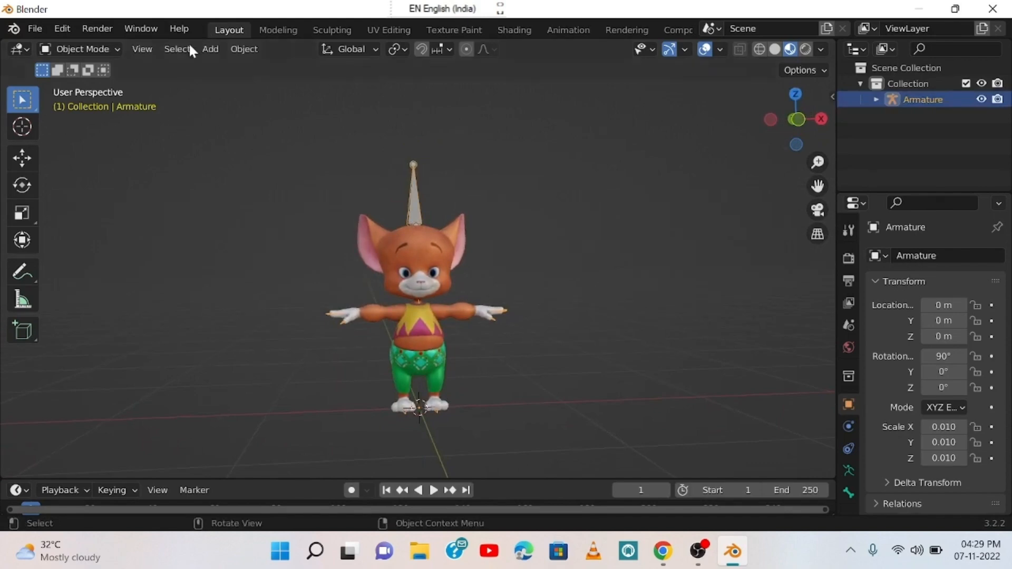
pyautogui.click(72, 50)
pyautogui.click(76, 101)
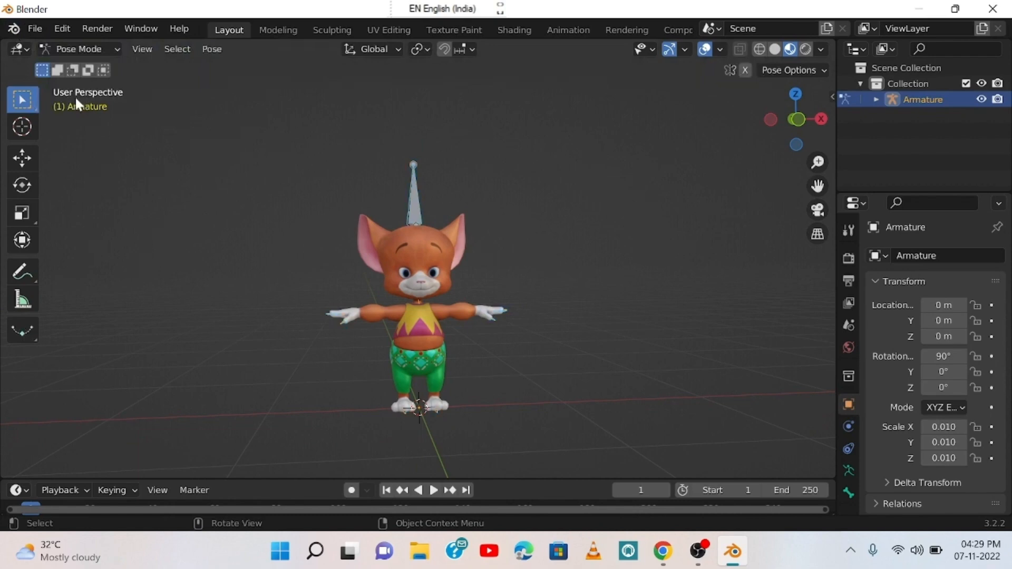
# Enlarge the timeline and check the armature's motion by playing and scrubbing, ending on frame 2.
pyautogui.moveTo(568, 480); pyautogui.dragTo(580, 406)
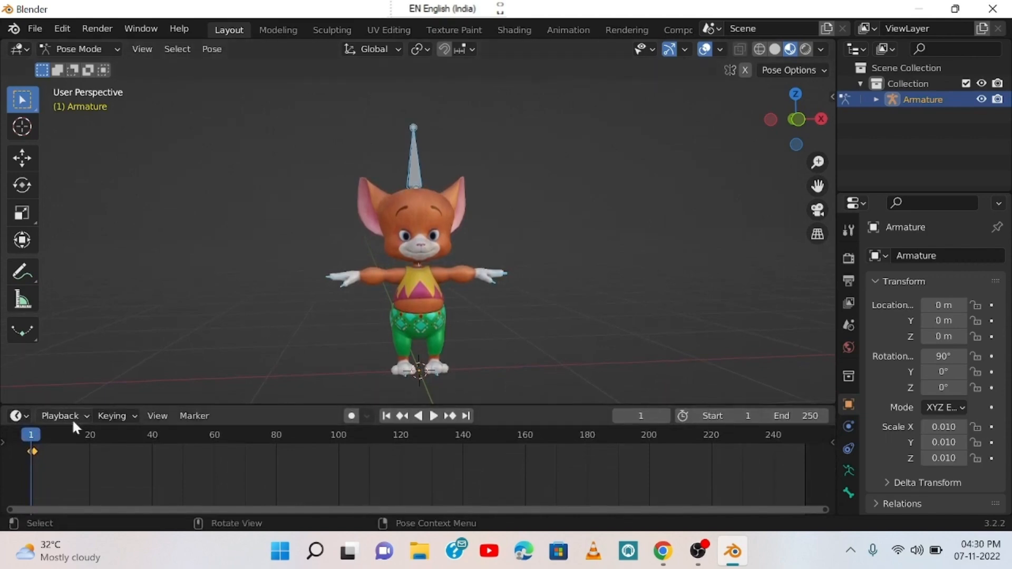
pyautogui.press('space')
pyautogui.press('space')
pyautogui.moveTo(90, 436); pyautogui.dragTo(2, 436)
pyautogui.moveTo(834, 443); pyautogui.dragTo(35, 435)
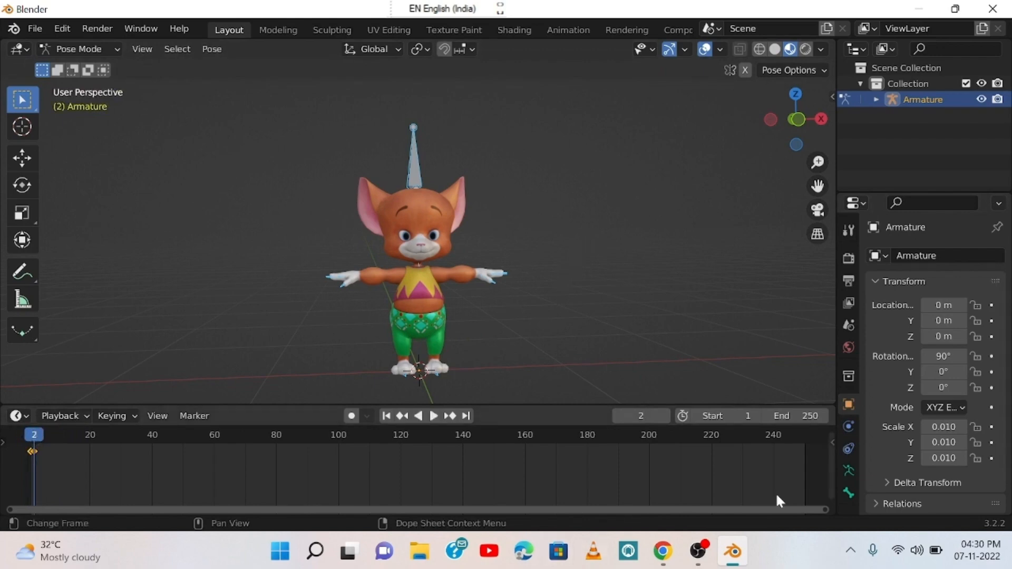
# Switch to Mixamo in the browser and preview the Jumping Down animation on Mousey from another angle.
pyautogui.click(732, 552)
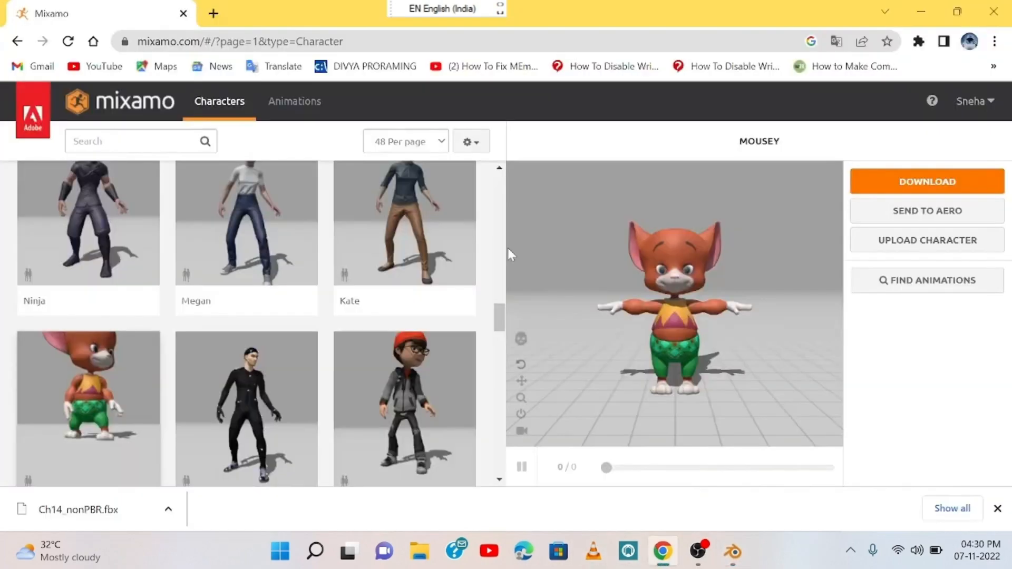
pyautogui.scroll(5, 259, 316)
pyautogui.scroll(10, 260, 317)
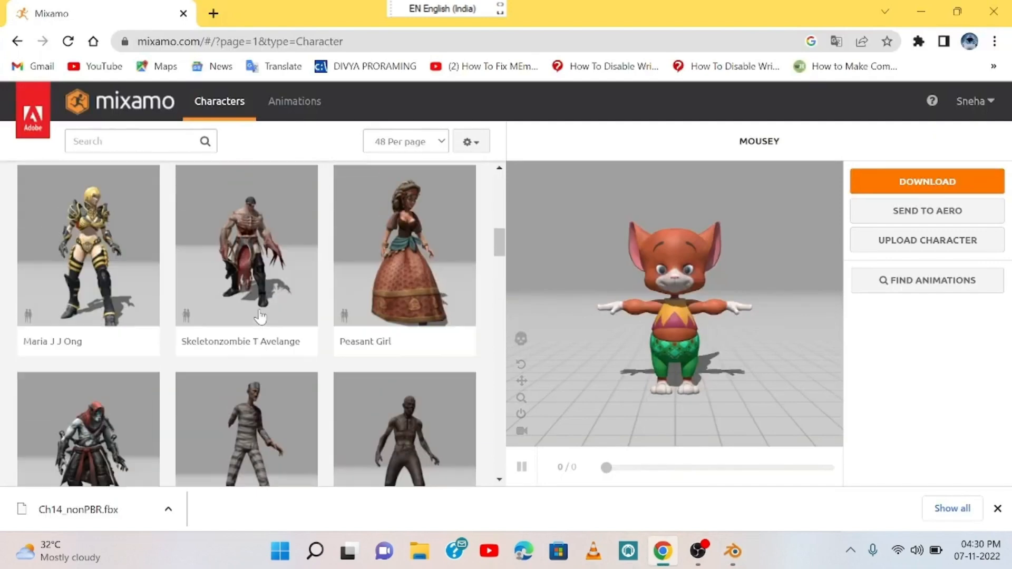
pyautogui.scroll(6, 398, 262)
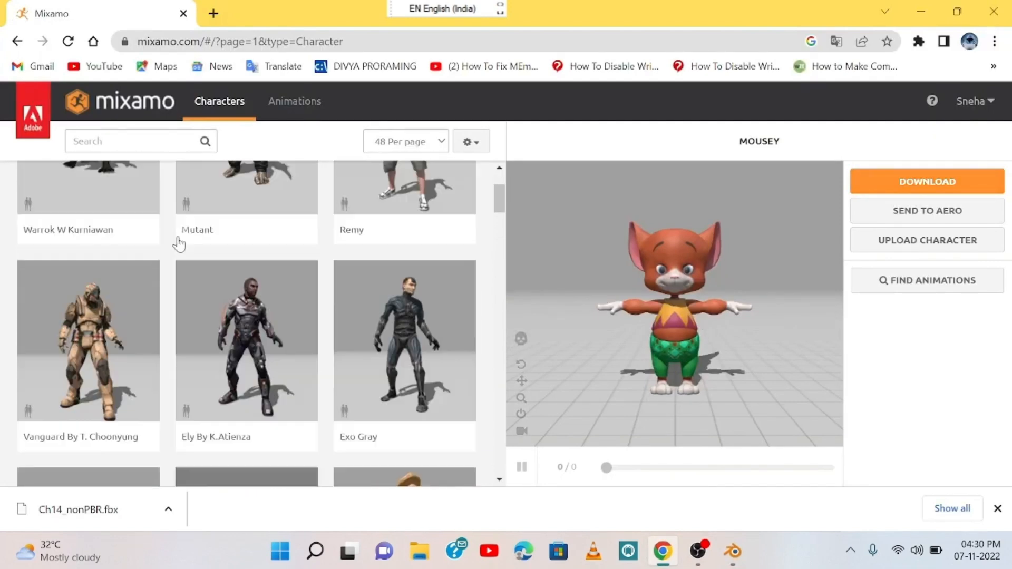
pyautogui.click(293, 101)
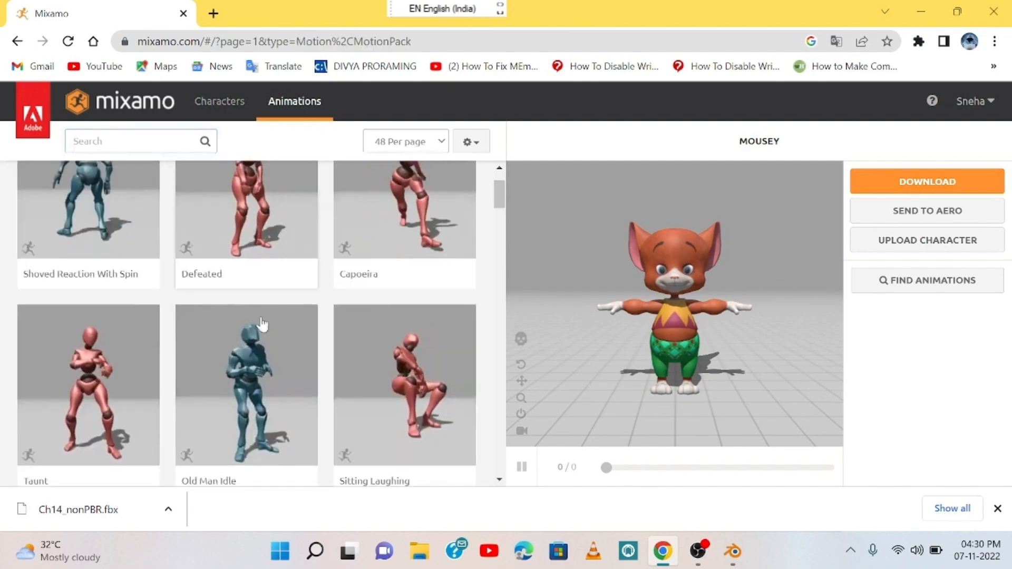
pyautogui.scroll(-5, 222, 296)
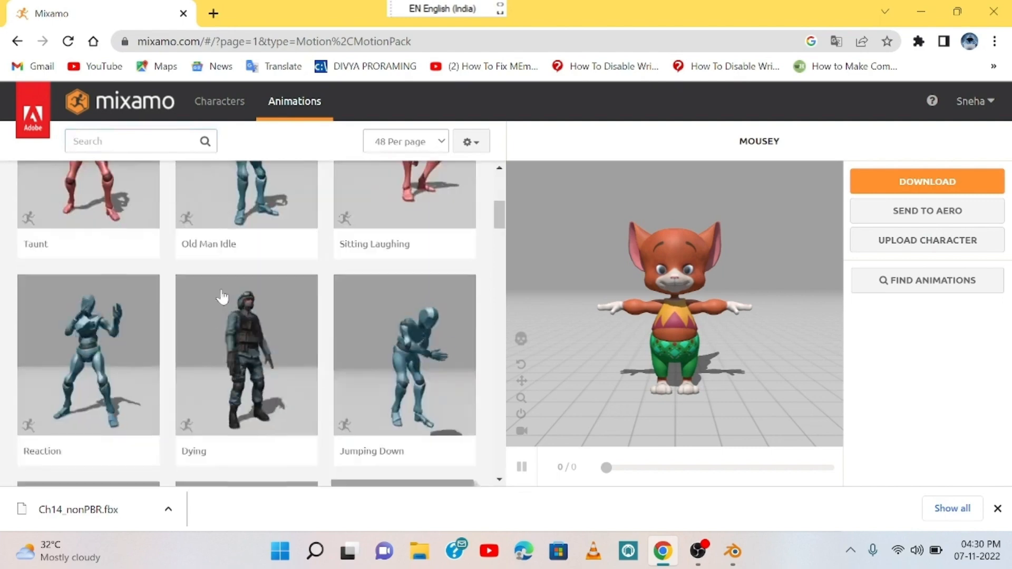
pyautogui.click(423, 288)
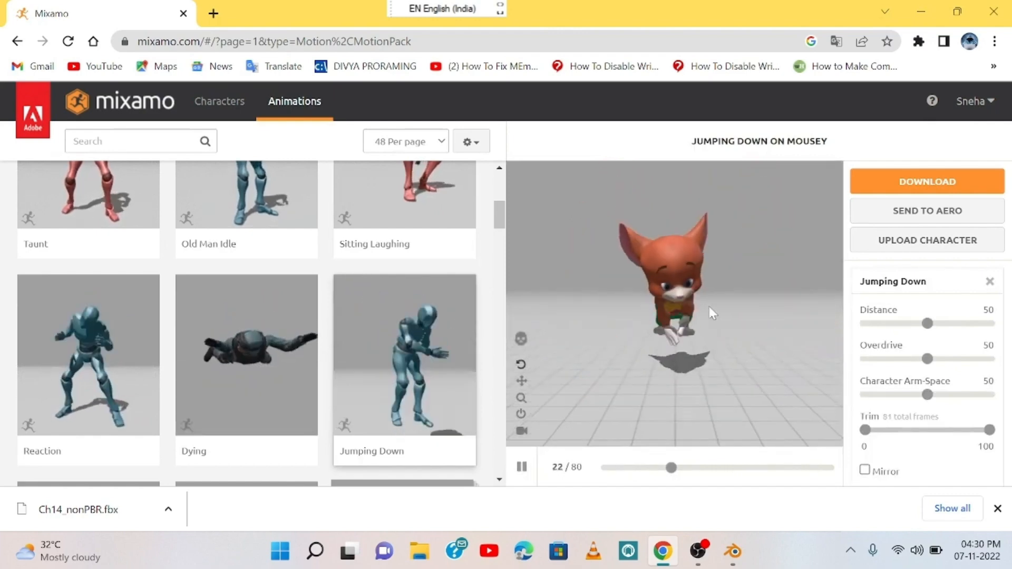
pyautogui.moveTo(616, 375); pyautogui.dragTo(776, 371)
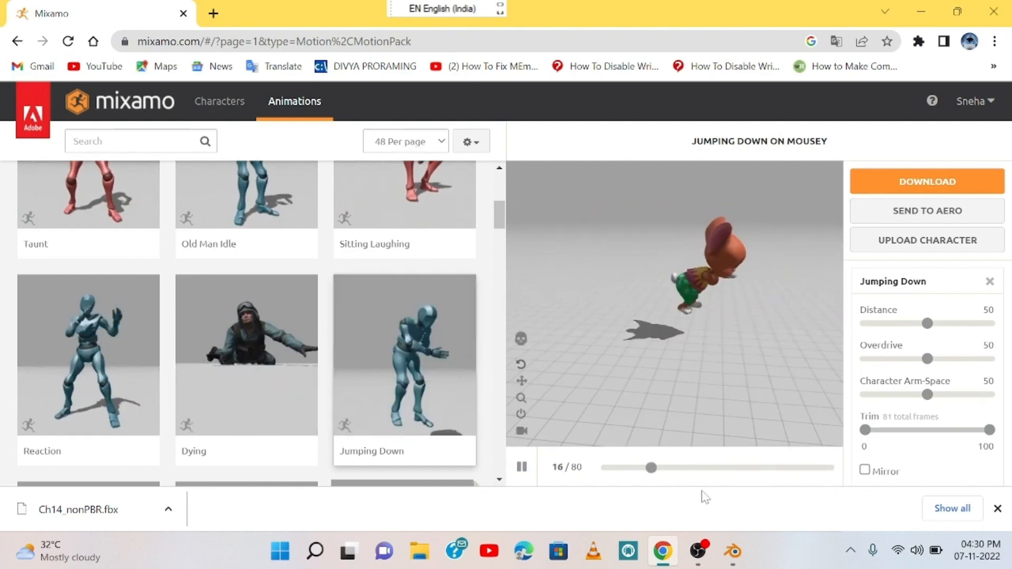
# Return to Blender and delete the armature's imported keyframes from the timeline.
pyautogui.click(732, 551)
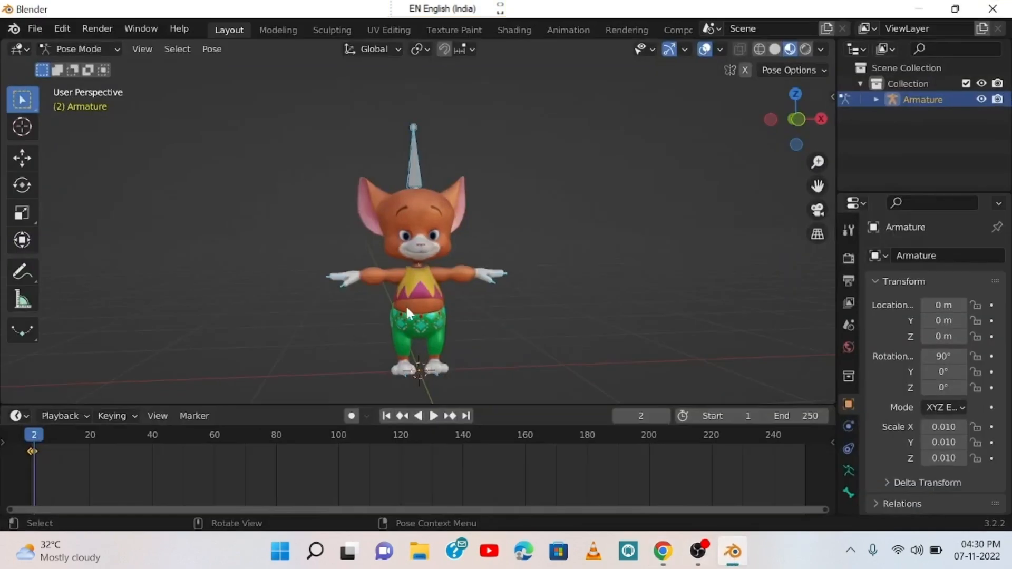
pyautogui.scroll(-1, 464, 367)
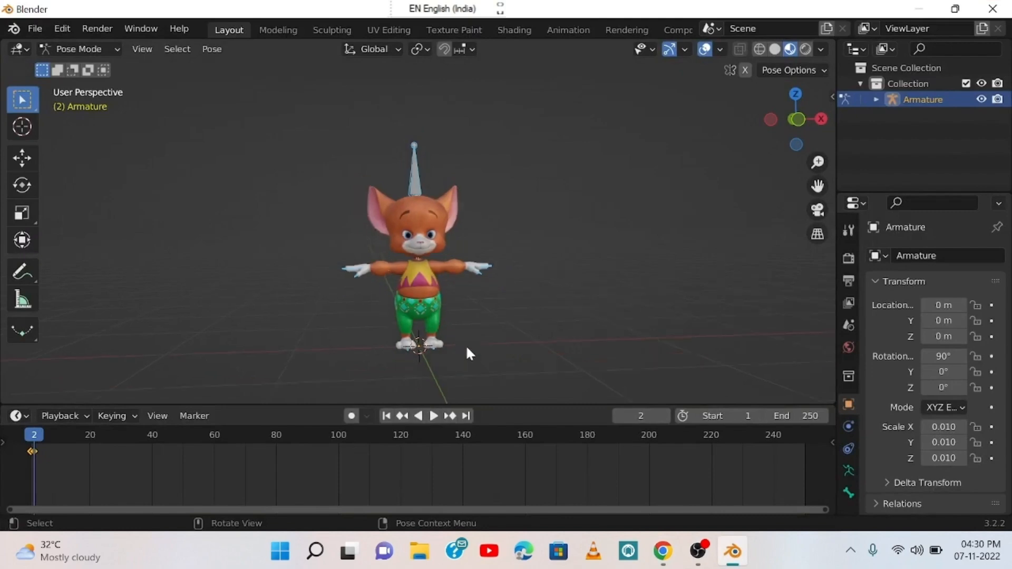
pyautogui.moveTo(498, 314)
pyautogui.mouseDown(button='middle')
pyautogui.moveTo(486, 312)
pyautogui.moveTo(505, 330)
pyautogui.mouseUp(button='middle')
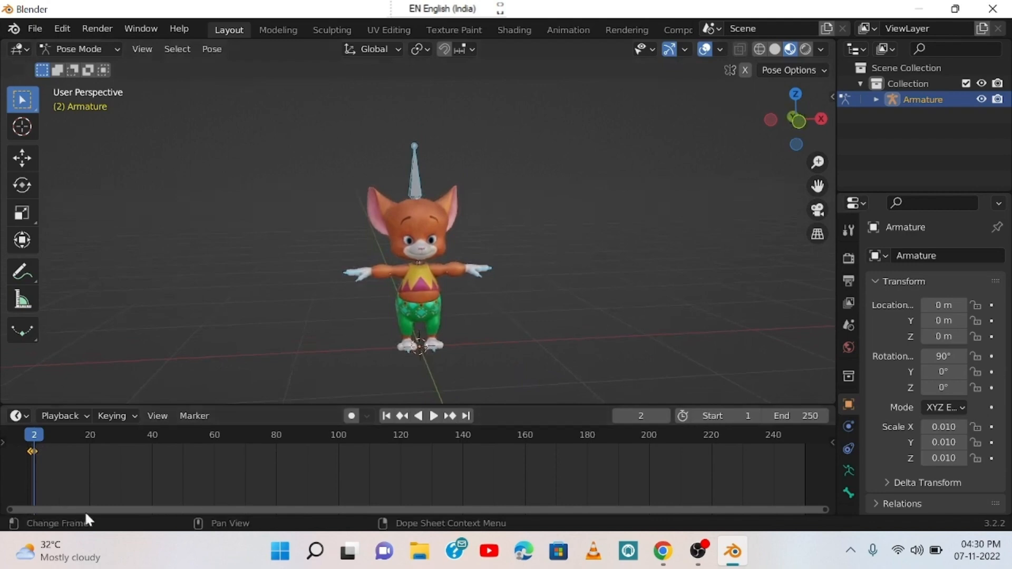
pyautogui.press('Delete')
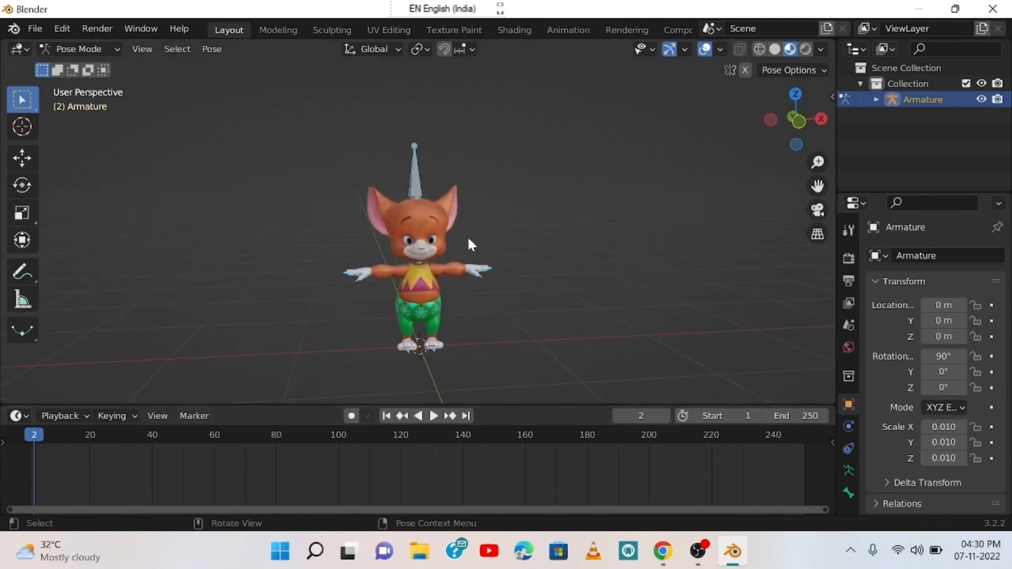
# Put the armature in Object Mode and zero out its rig with the Mixamo Control Rig add-on.
pyautogui.click(467, 273)
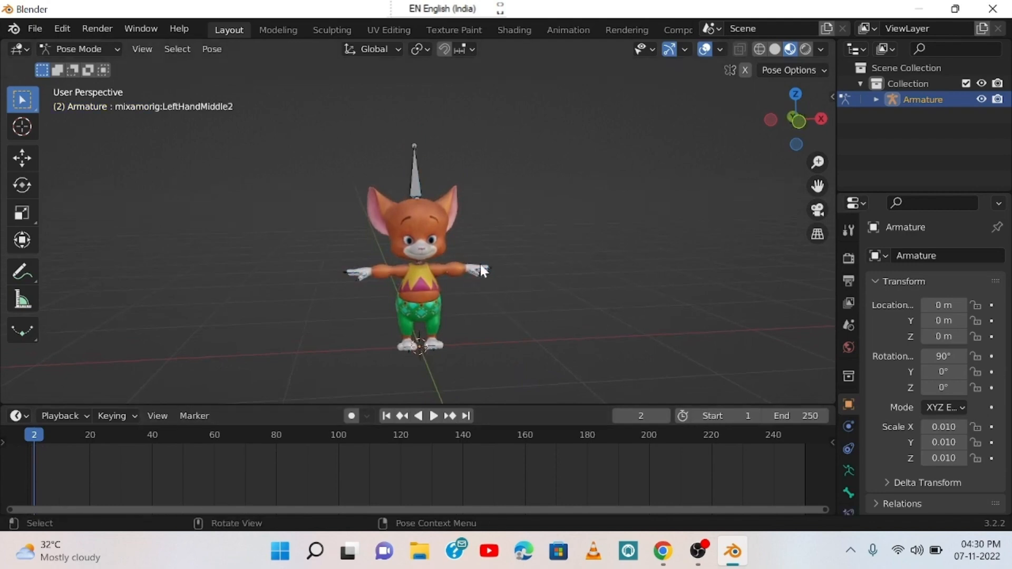
pyautogui.click(79, 48)
pyautogui.click(79, 65)
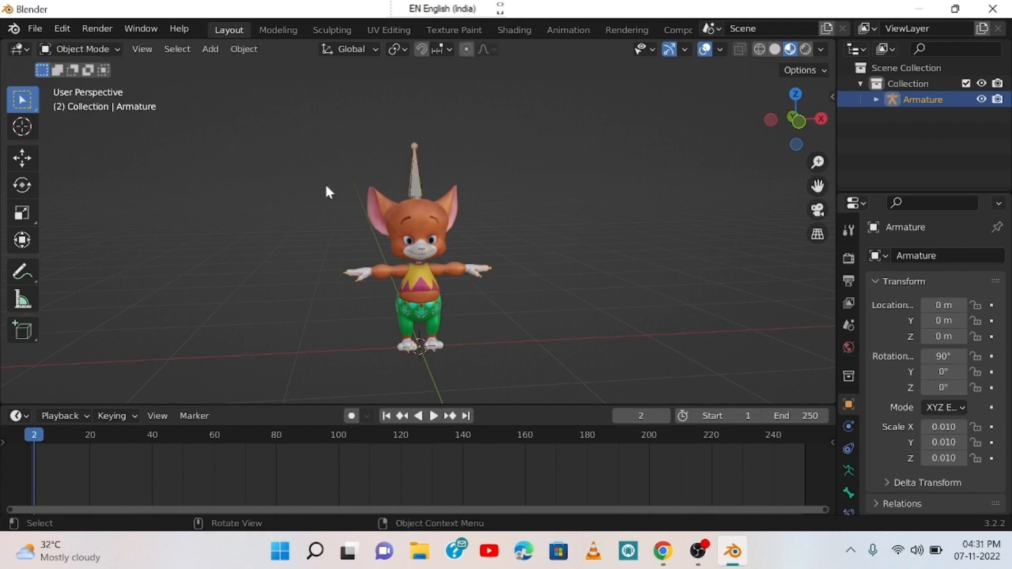
pyautogui.press('n')
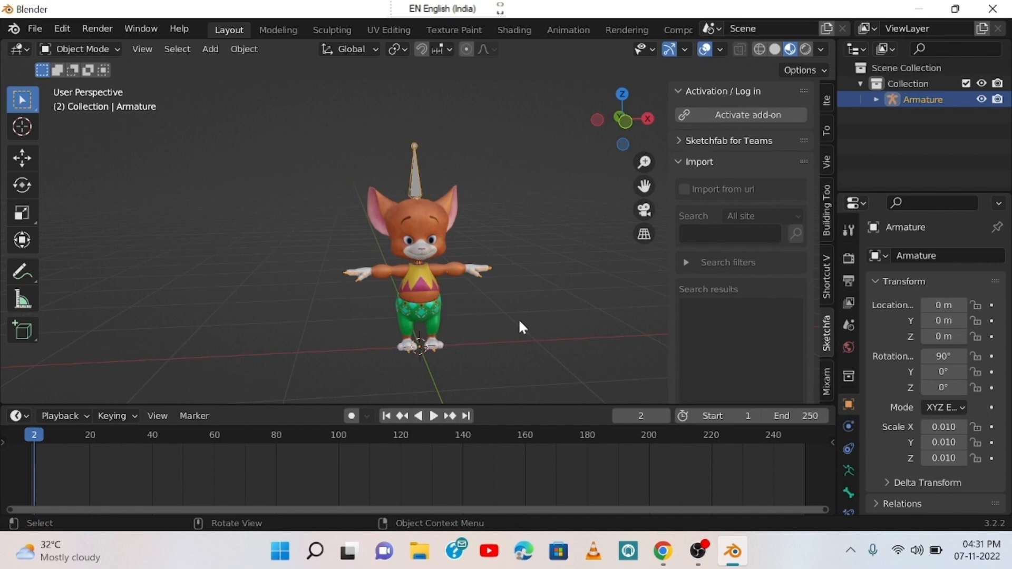
pyautogui.click(827, 379)
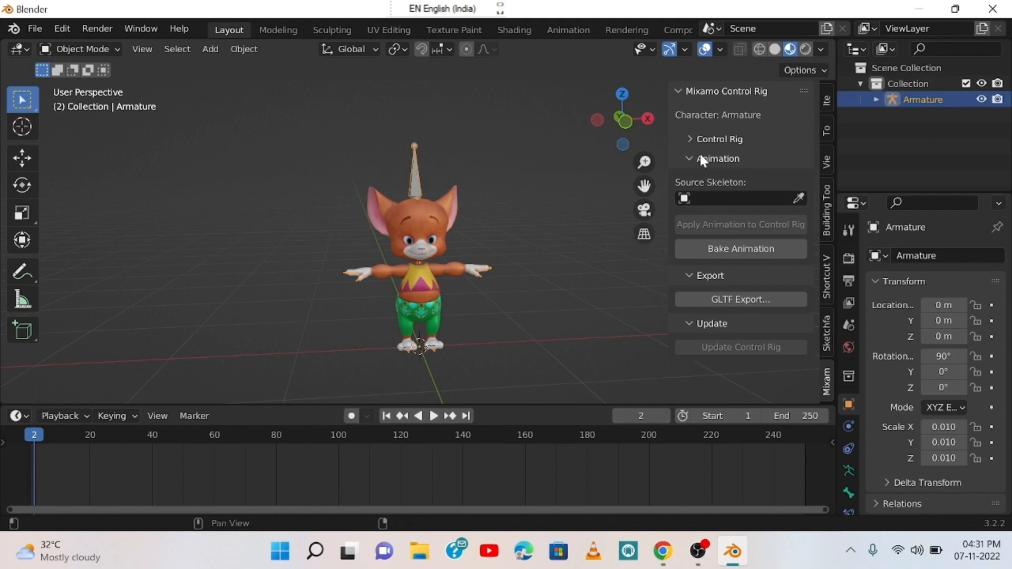
pyautogui.click(708, 139)
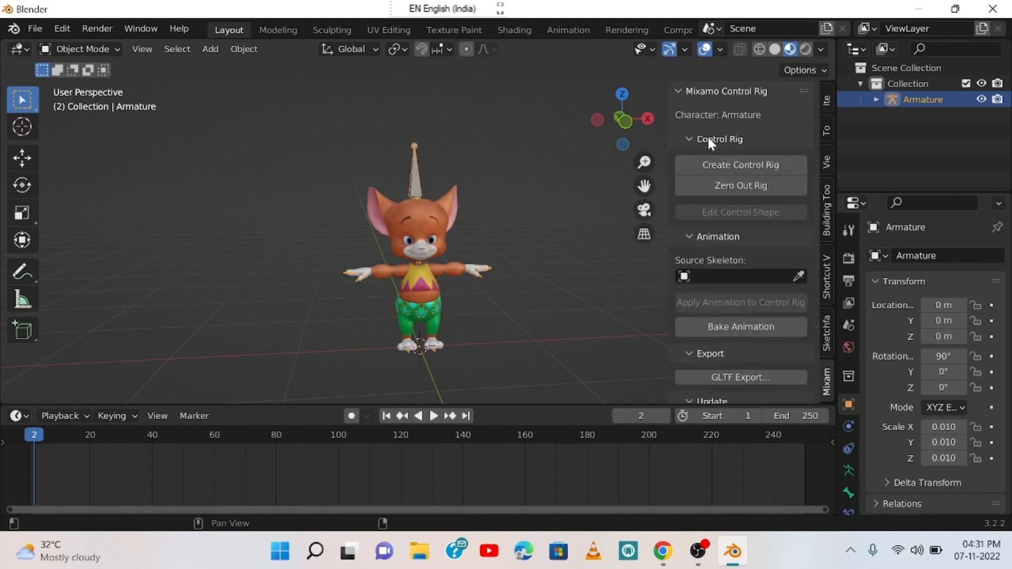
pyautogui.click(709, 188)
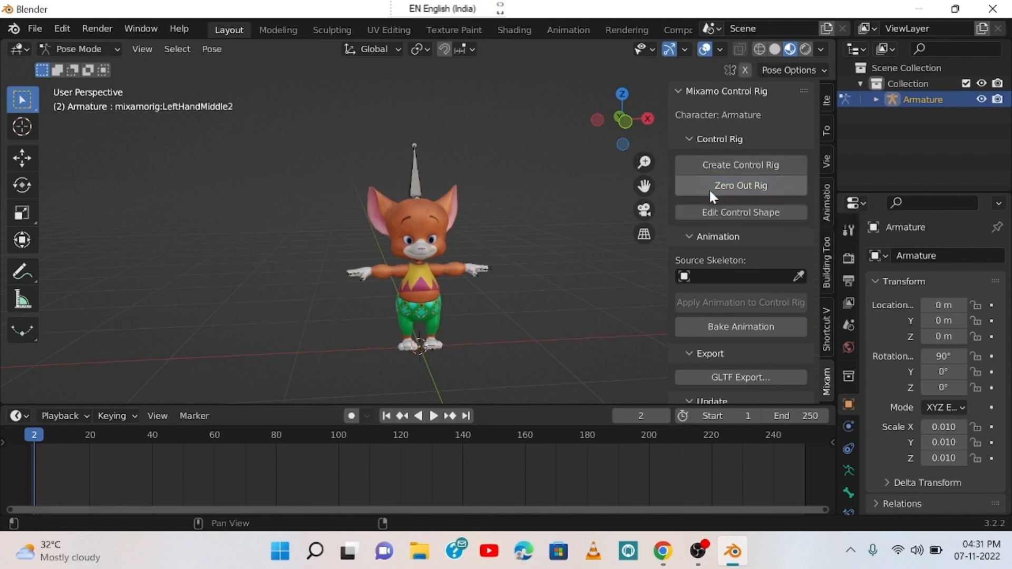
# Create a Mixamo control rig from the armature with Apply Animation and IK Legs enabled.
pyautogui.click(414, 166)
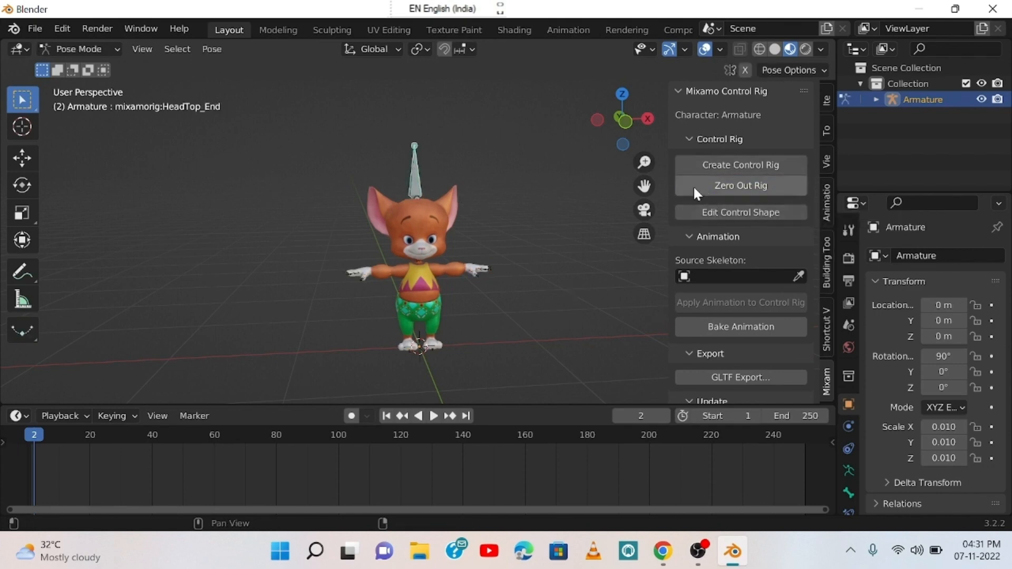
pyautogui.click(707, 165)
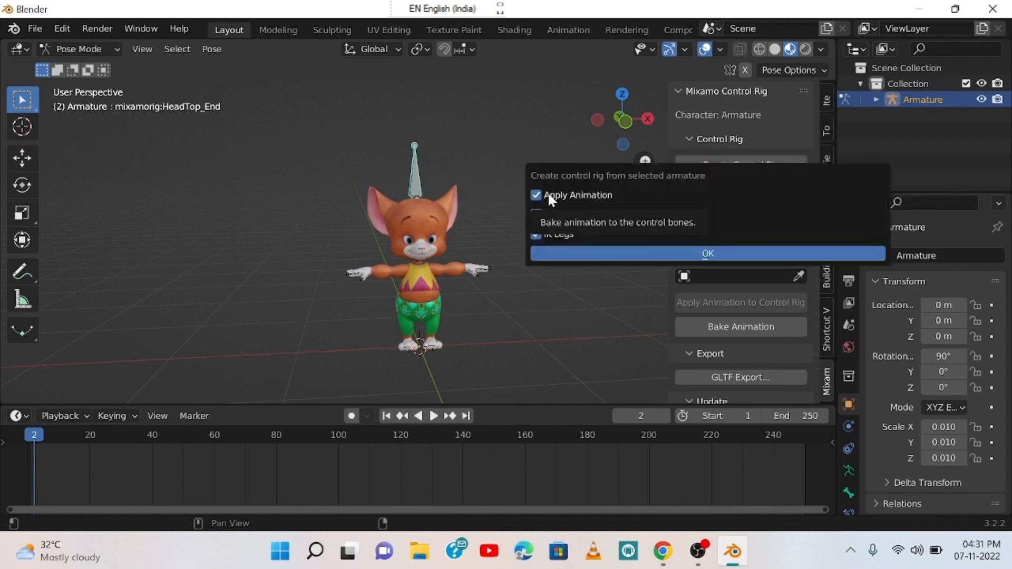
pyautogui.click(571, 254)
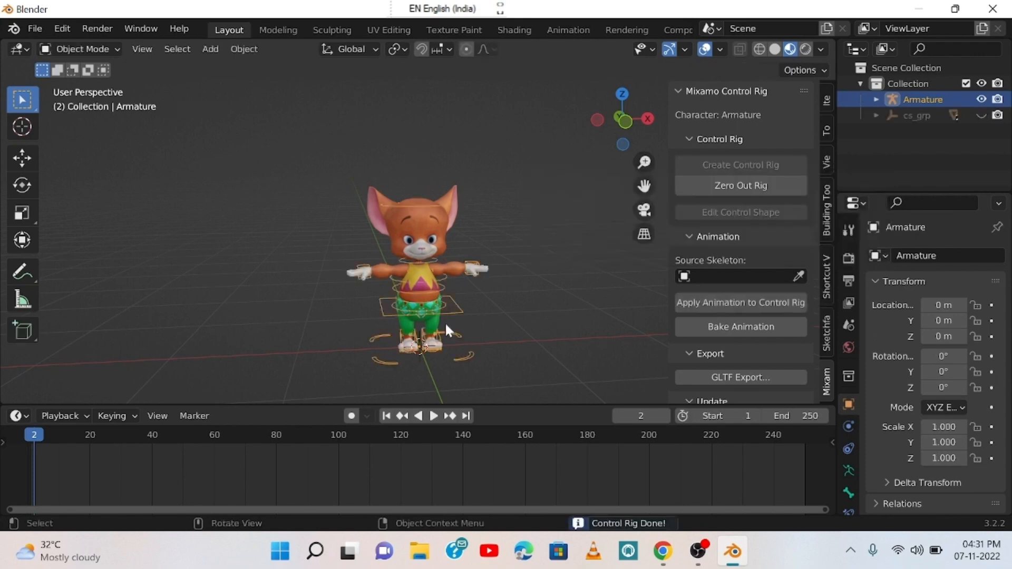
pyautogui.press('n')
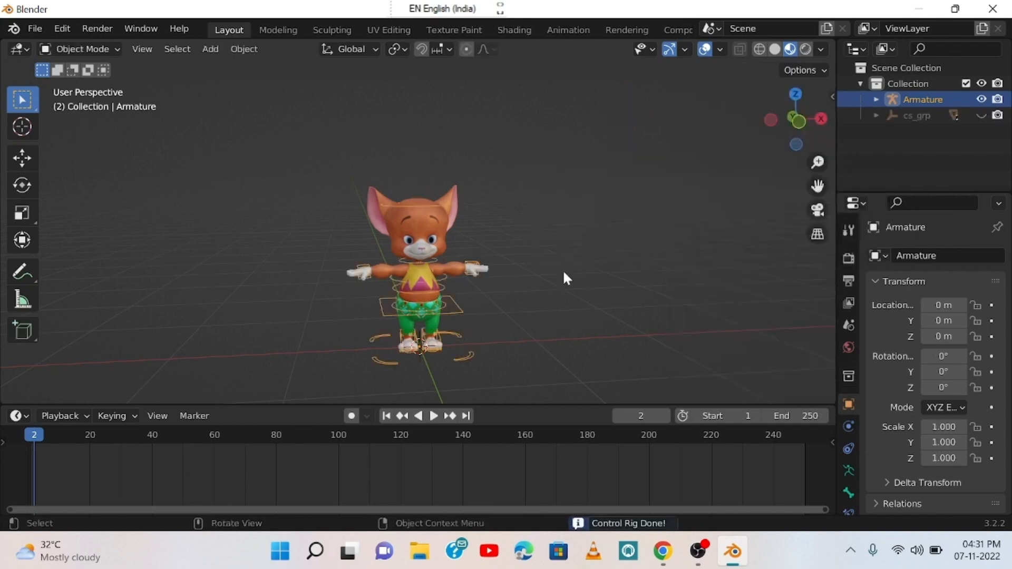
# Put the new control rig in Pose Mode and select all its bones.
pyautogui.click(87, 48)
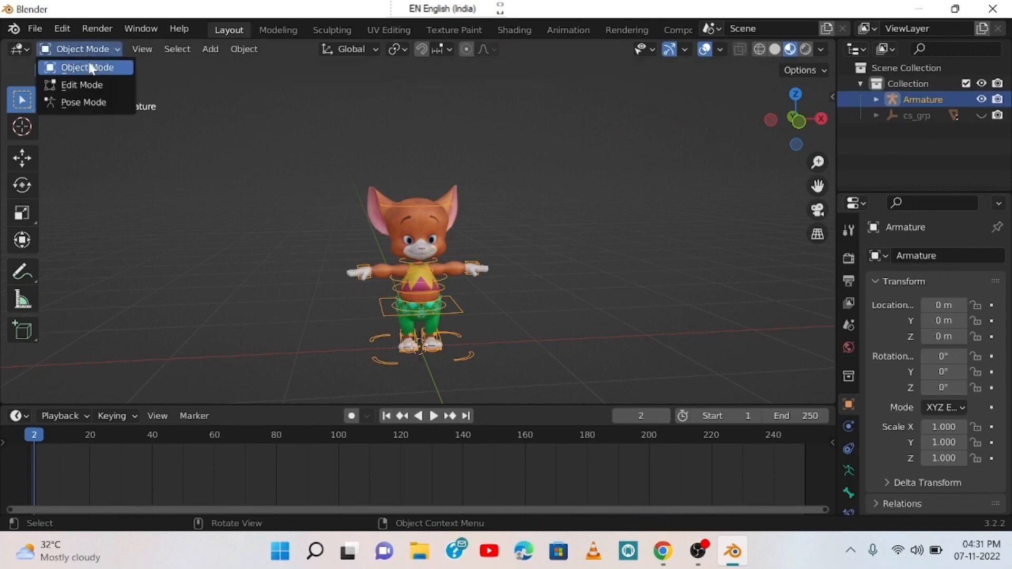
pyautogui.click(94, 102)
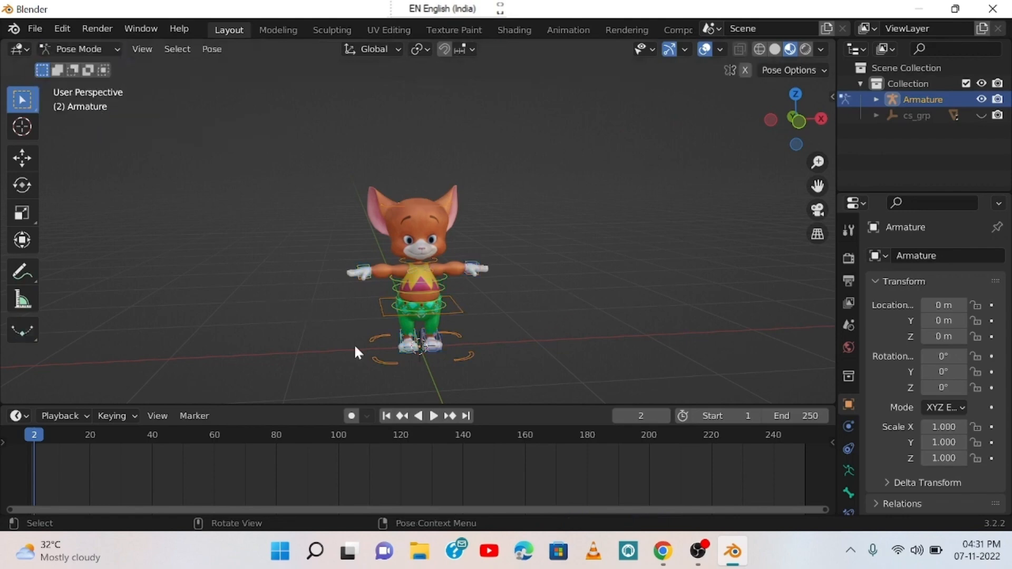
pyautogui.scroll(3, 506, 250)
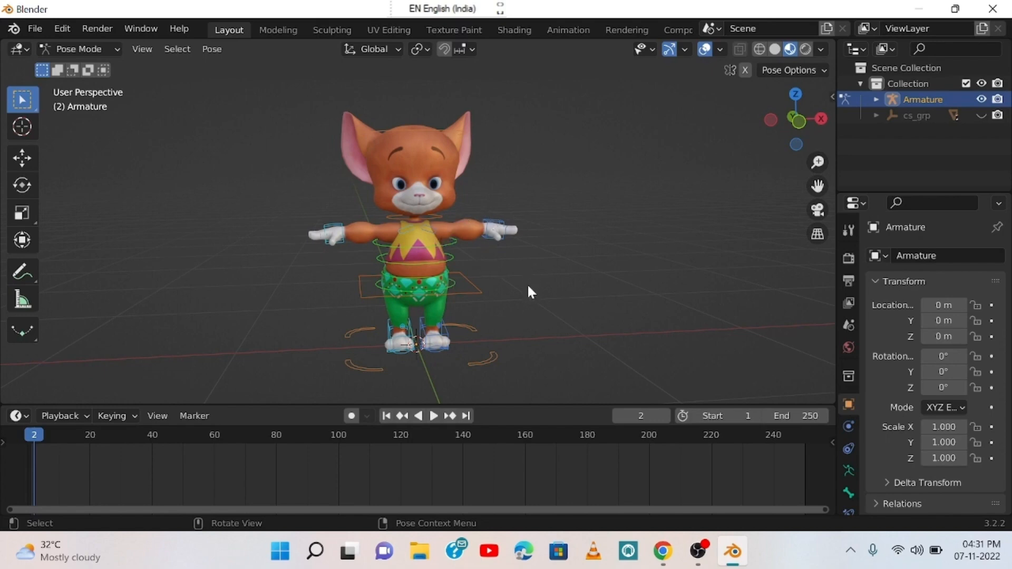
pyautogui.moveTo(506, 304); pyautogui.dragTo(413, 321, button='middle')
pyautogui.moveTo(359, 197); pyautogui.dragTo(576, 311, button='middle')
pyautogui.scroll(2, 581, 293)
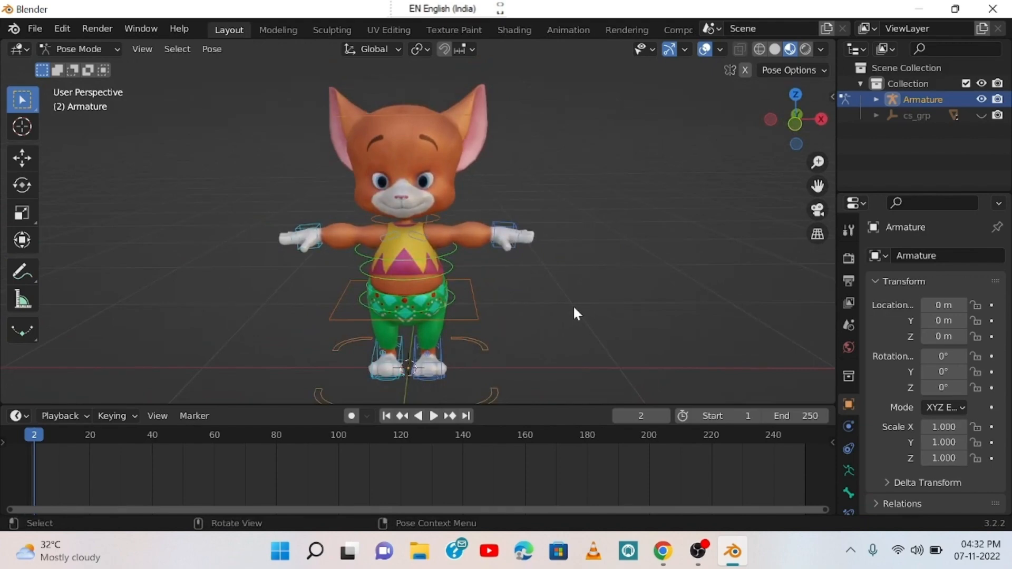
pyautogui.scroll(-2, 573, 304)
pyautogui.moveTo(574, 304)
pyautogui.mouseDown(button='middle')
pyautogui.moveTo(573, 287)
pyautogui.moveTo(580, 299)
pyautogui.mouseUp(button='middle')
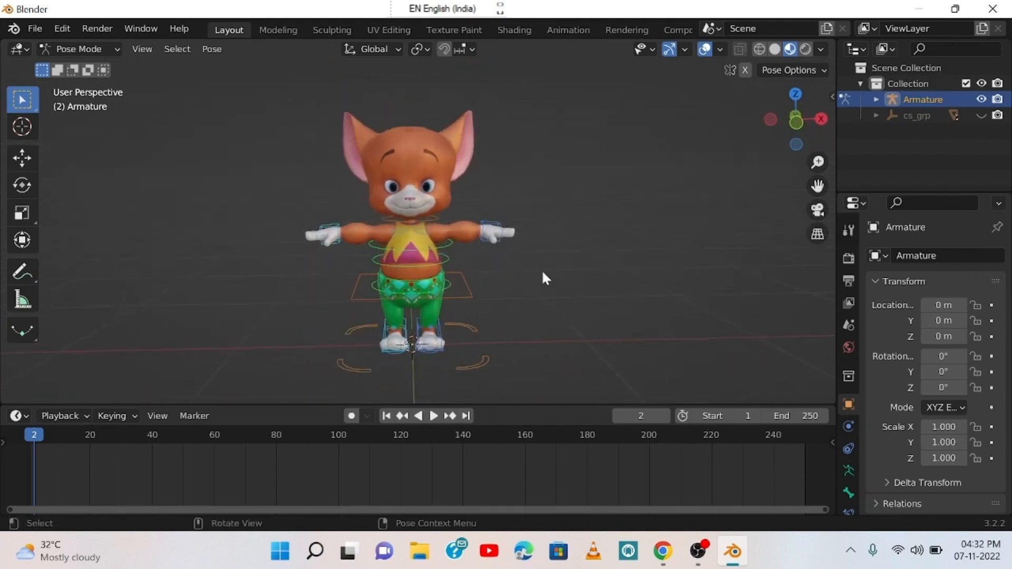
pyautogui.press('a')
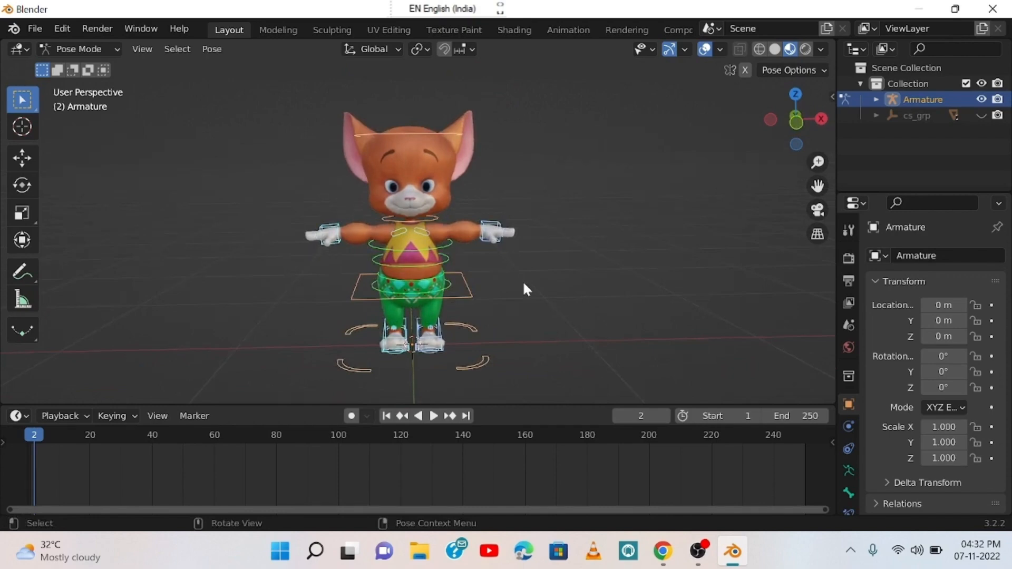
# Start the Shortcut VUr overlay, docked Left with Offset X 108 and Offset Y 15.
pyautogui.press('n')
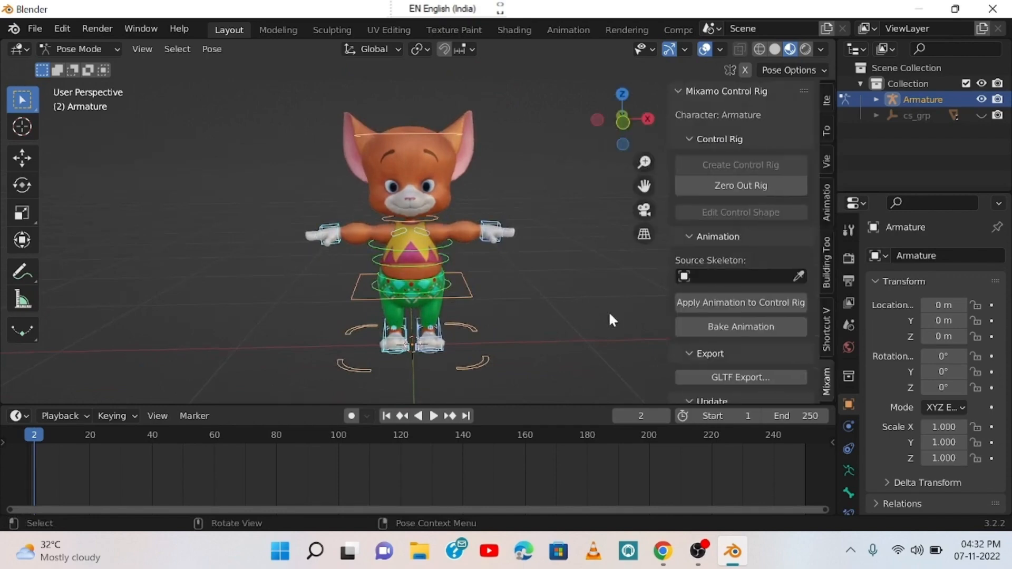
pyautogui.click(825, 327)
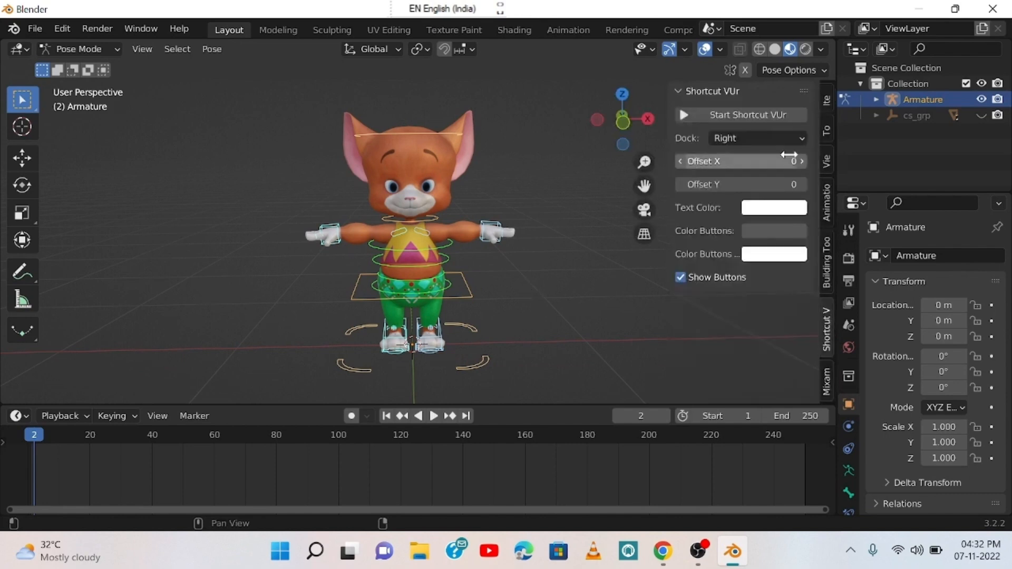
pyautogui.click(723, 111)
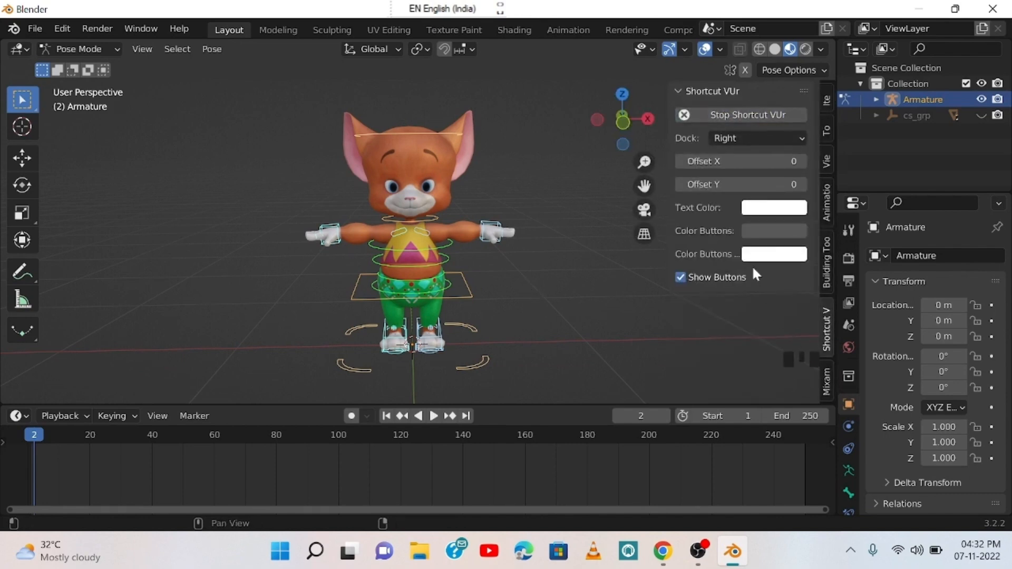
pyautogui.click(748, 138)
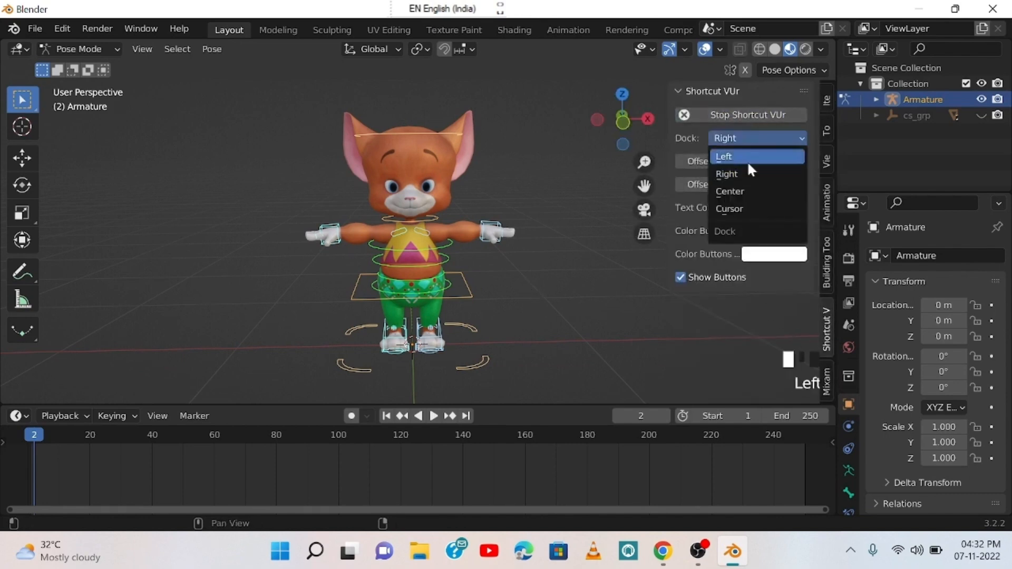
pyautogui.click(745, 157)
pyautogui.moveTo(745, 159); pyautogui.dragTo(802, 158)
pyautogui.moveTo(748, 183); pyautogui.dragTo(762, 184)
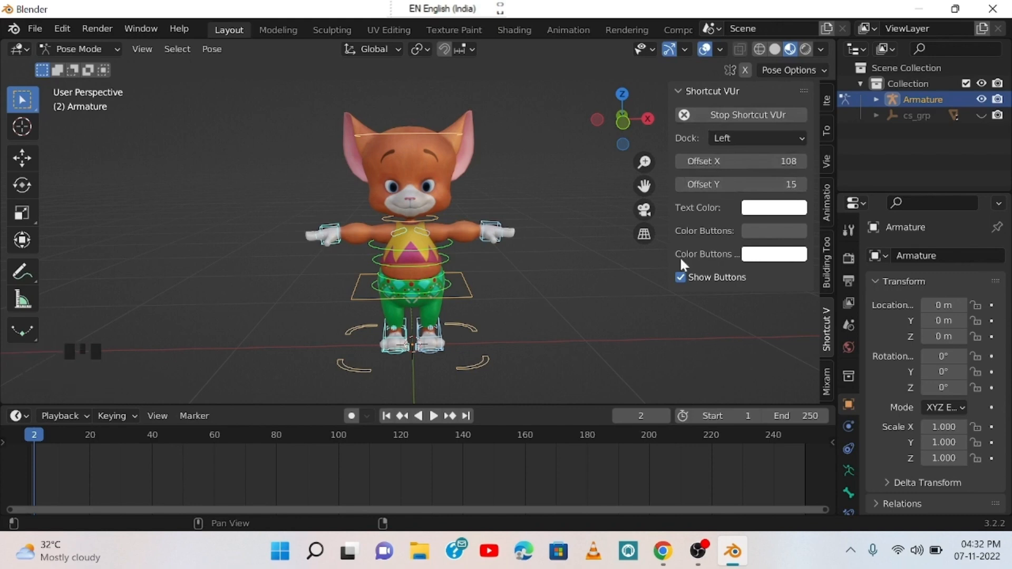
pyautogui.press('n')
# Select every control bone of the rig and insert a keyframe for them at frame 2.
pyautogui.press('a')
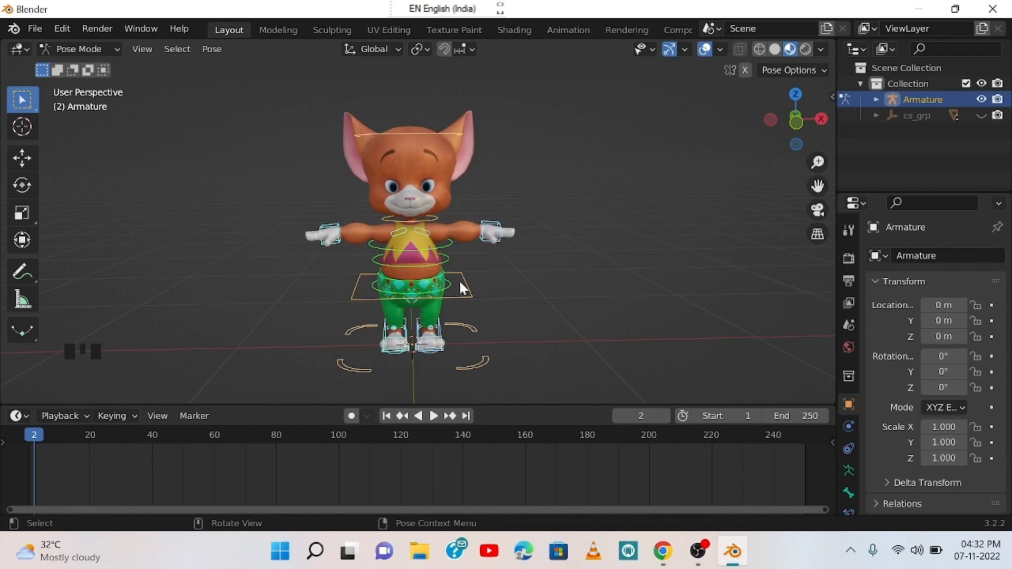
pyautogui.click(498, 283)
pyautogui.press('a')
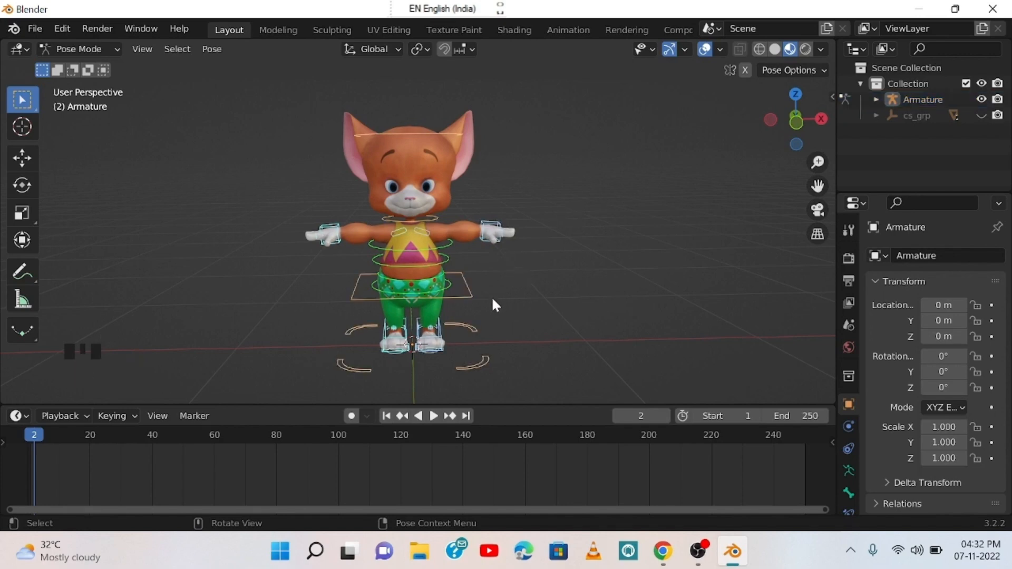
pyautogui.press('i')
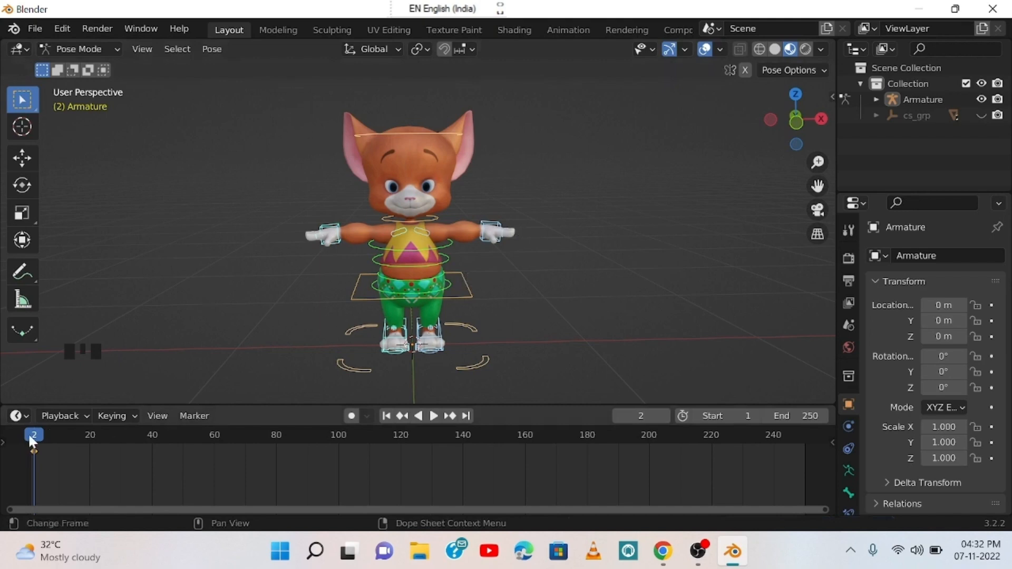
# Go to frame 4 and lower the left hand IK control towards the hip so the arm hangs down.
pyautogui.moveTo(31, 432); pyautogui.dragTo(40, 432)
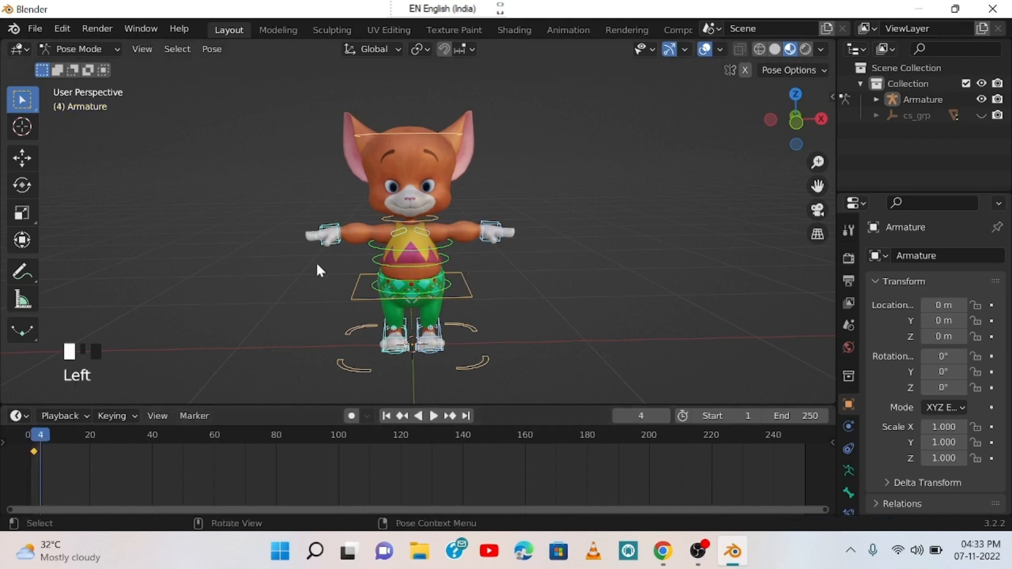
pyautogui.click(520, 219)
pyautogui.click(523, 224)
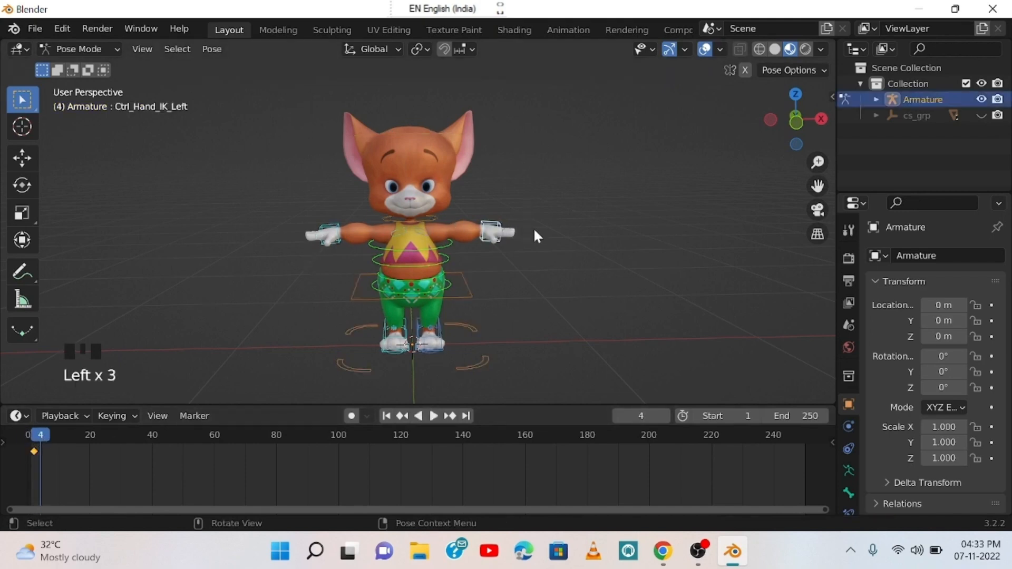
pyautogui.moveTo(549, 255)
pyautogui.mouseDown(button='middle')
pyautogui.moveTo(454, 253)
pyautogui.moveTo(551, 247)
pyautogui.mouseUp(button='middle')
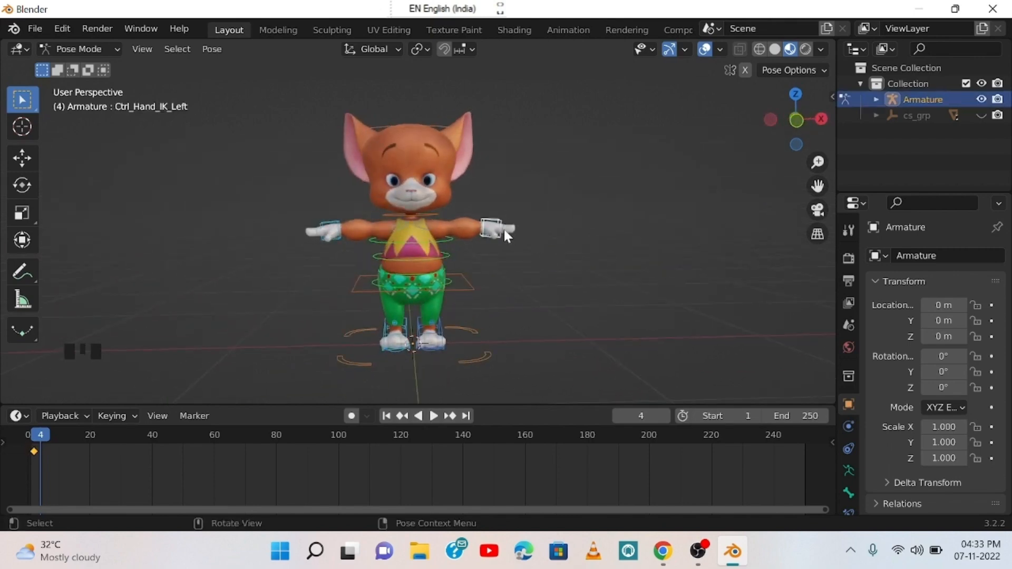
pyautogui.press('g')
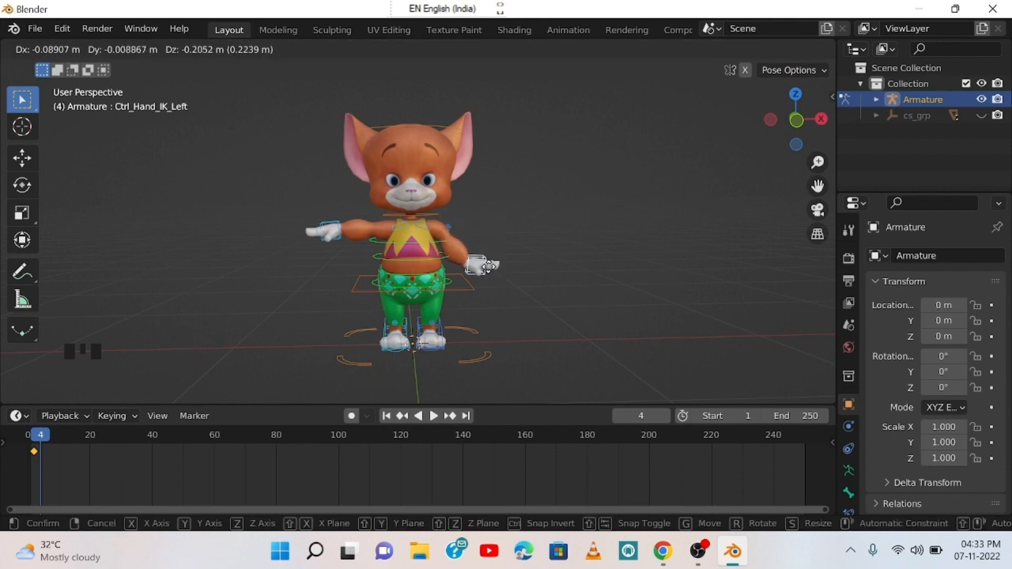
pyautogui.click(474, 265)
# Rotate the left hand IK control so the fingers point down at the ground.
pyautogui.moveTo(514, 264); pyautogui.dragTo(507, 234, button='middle')
pyautogui.press('r')
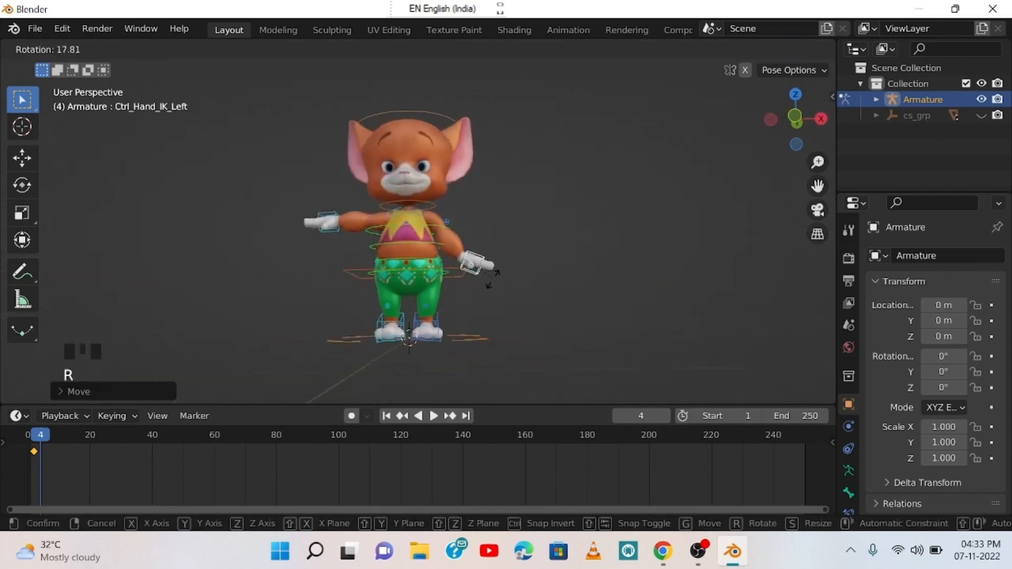
pyautogui.click(456, 298)
pyautogui.moveTo(508, 289); pyautogui.dragTo(528, 316, button='middle')
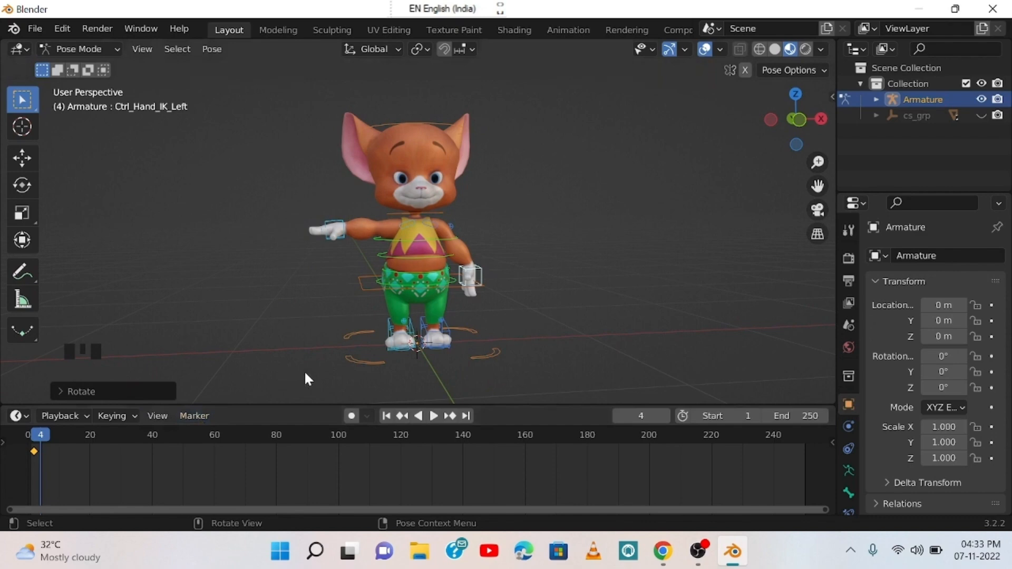
# Lower the right hand IK control beside the hip and rotate it so the fingers point downward.
pyautogui.click(330, 227)
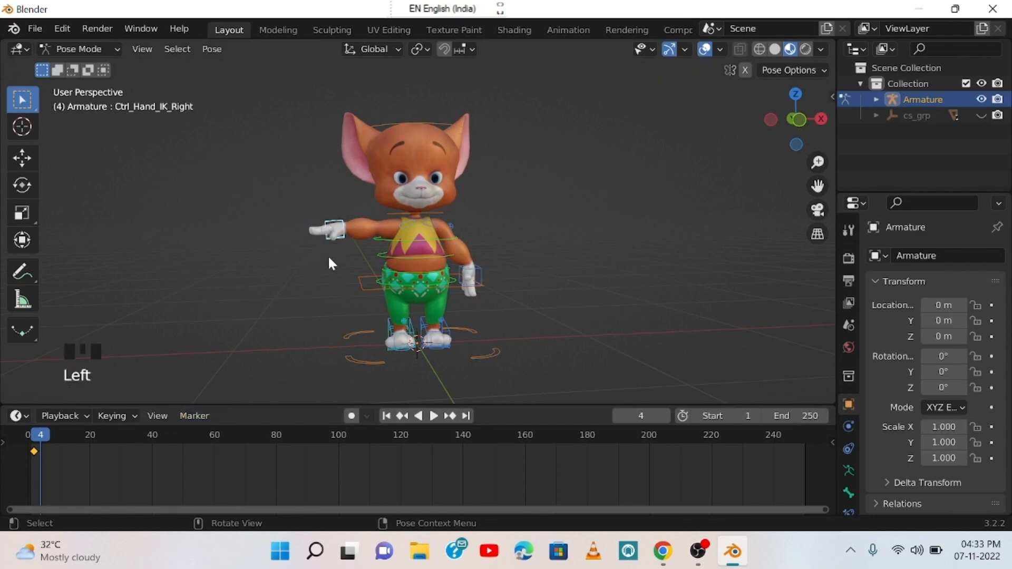
pyautogui.press('g')
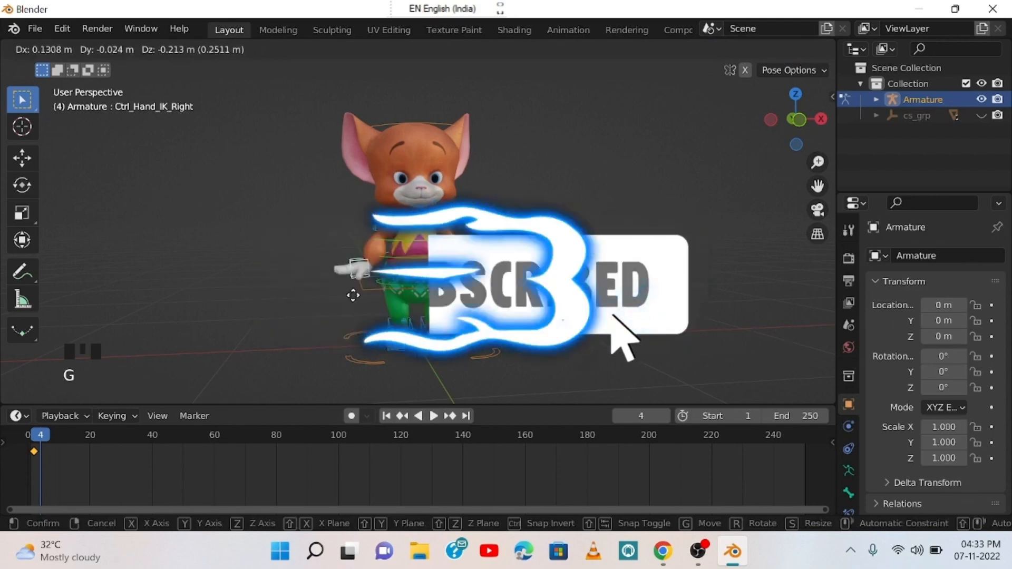
pyautogui.click(348, 287)
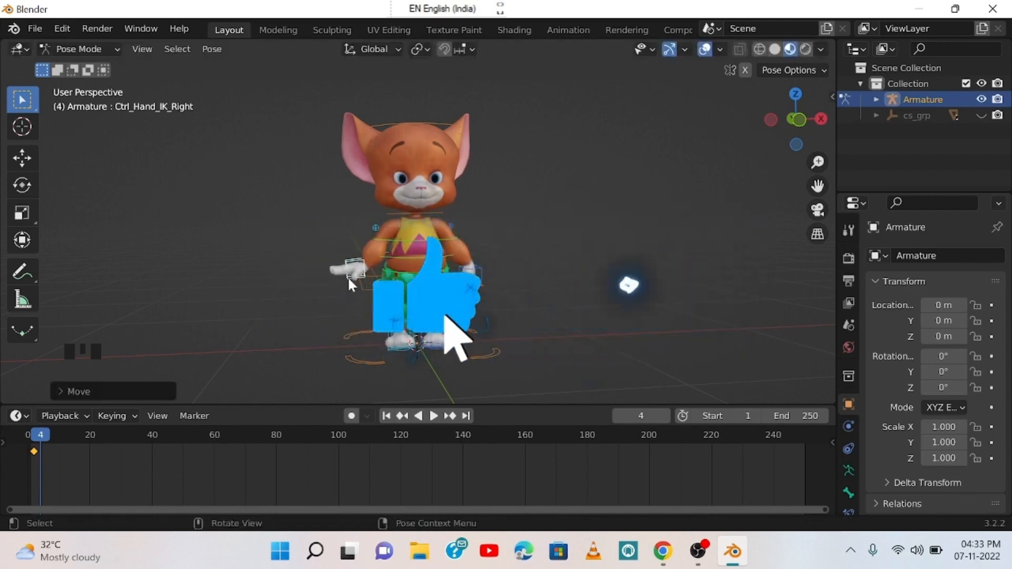
pyautogui.press('r')
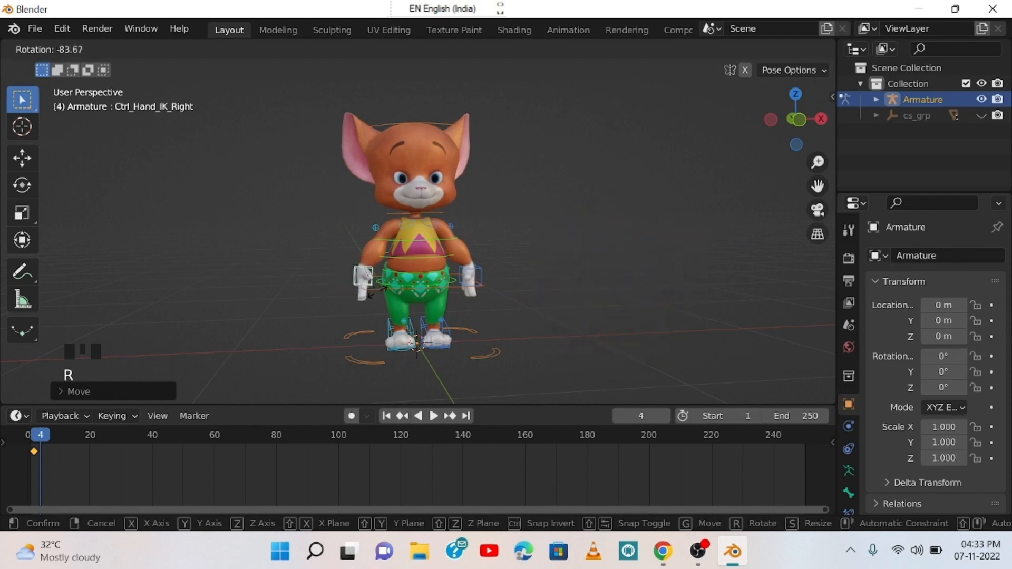
pyautogui.click(473, 290)
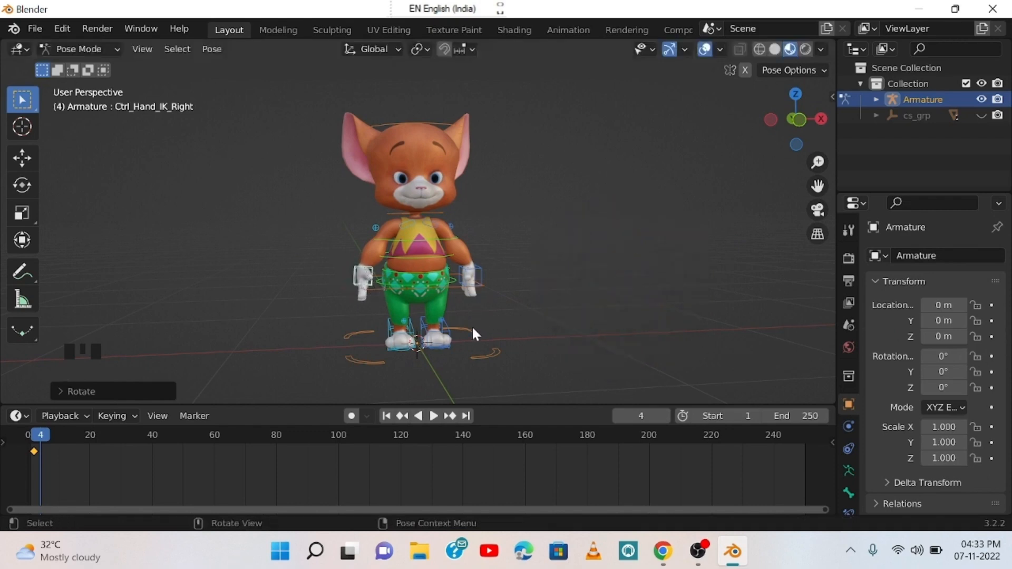
# Insert Location & Rotation keyframes for all control bones at frame 4, and clear the bone selection.
pyautogui.press('i')
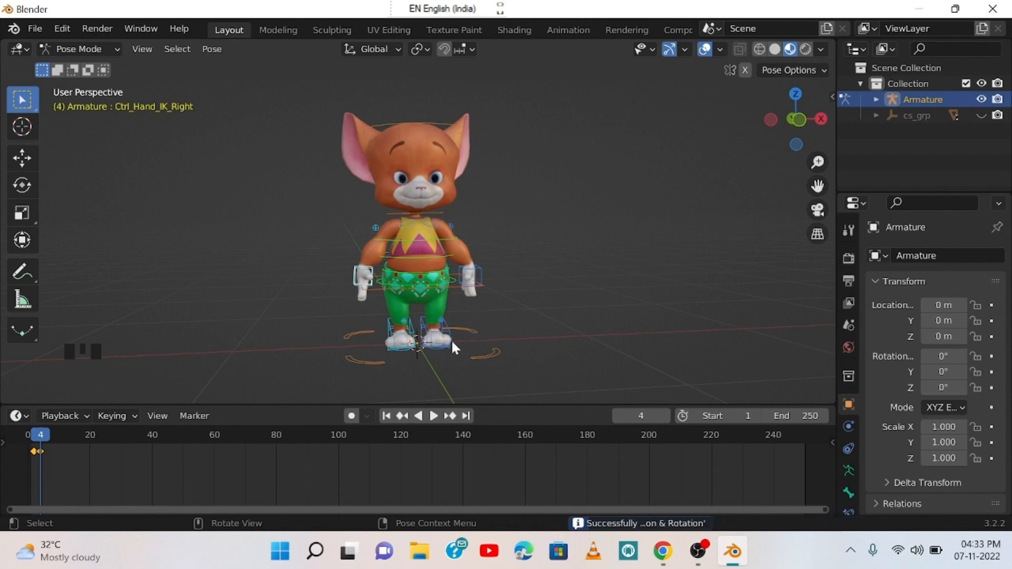
pyautogui.press('a')
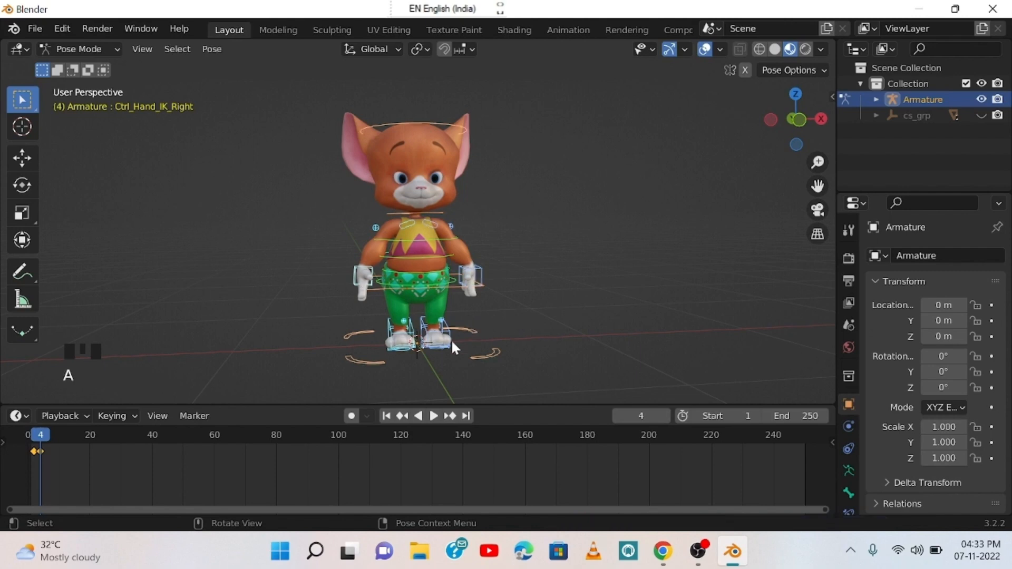
pyautogui.press('i')
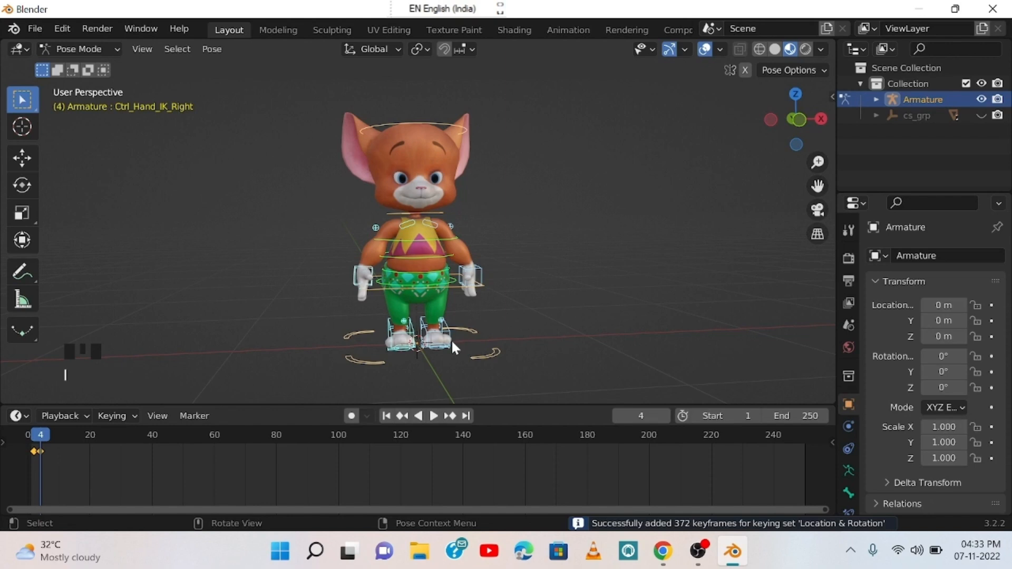
pyautogui.click(543, 202)
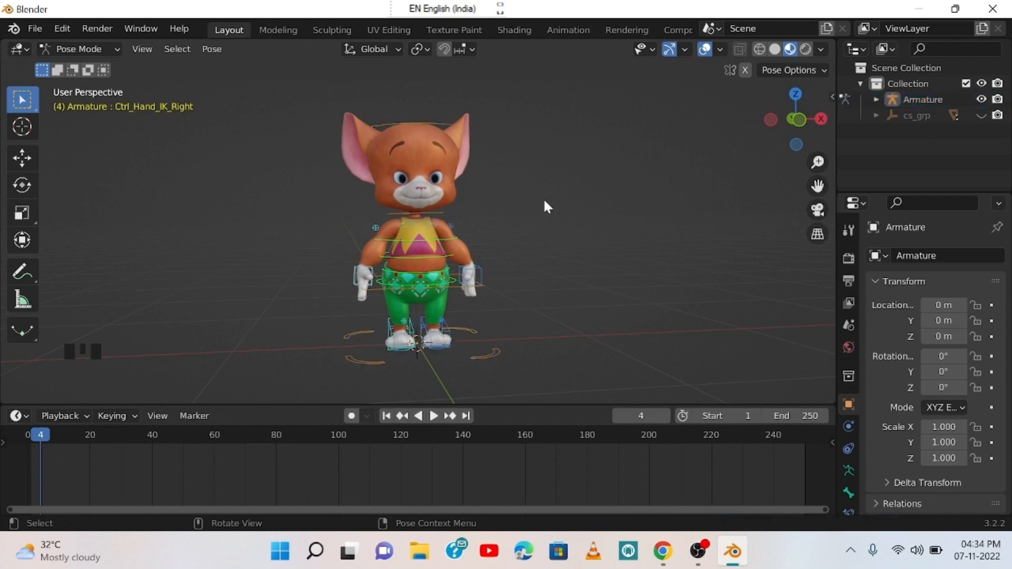
# Select the head control bone and play back the arm-lowering animation from the start of the timeline.
pyautogui.click(481, 279)
pyautogui.moveTo(510, 262); pyautogui.dragTo(459, 264, button='middle')
pyautogui.click(456, 267)
pyautogui.click(477, 266)
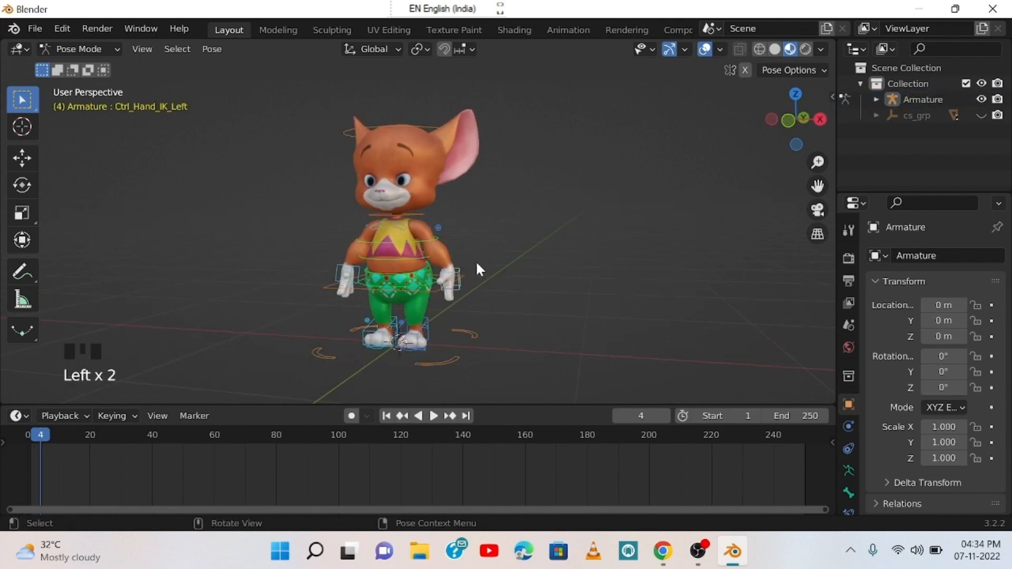
pyautogui.click(435, 132)
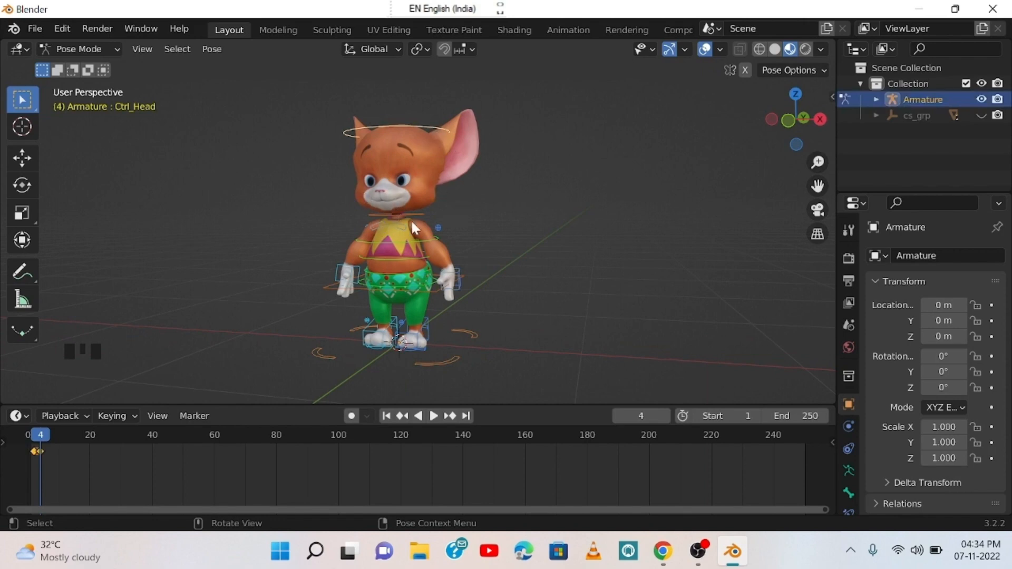
pyautogui.moveTo(483, 290); pyautogui.dragTo(316, 369, button='middle')
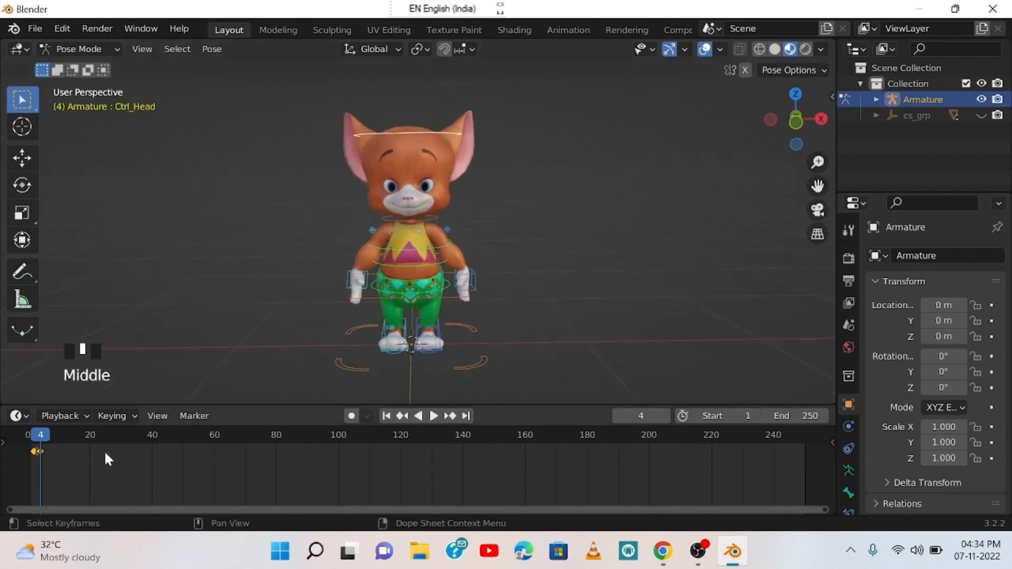
pyautogui.click(29, 435)
pyautogui.press('space')
pyautogui.press('space')
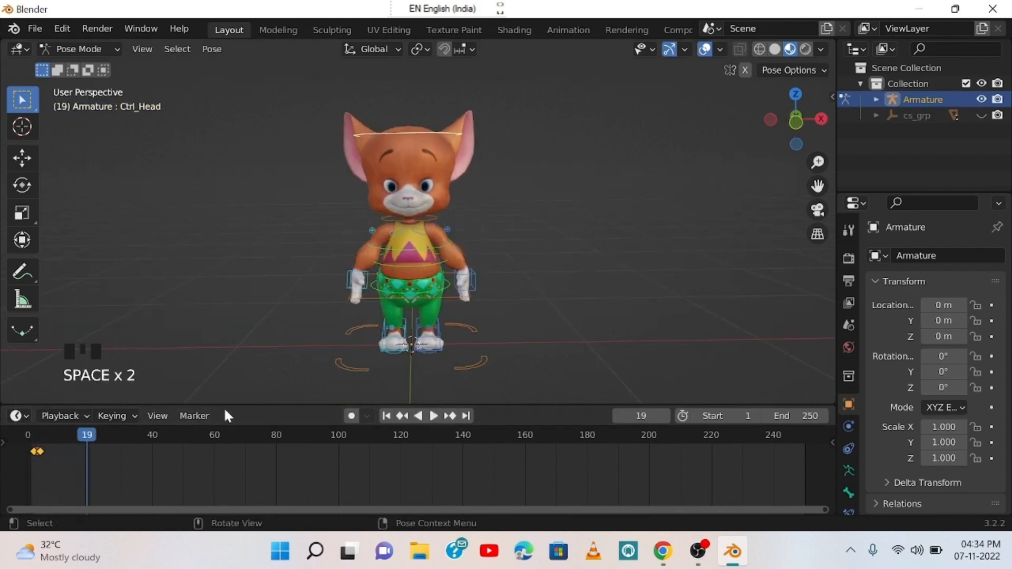
# From frame 1, try stretching the head control's two keyframes in time to frames 21 and 60, and play the result.
pyautogui.moveTo(34, 451); pyautogui.dragTo(26, 443)
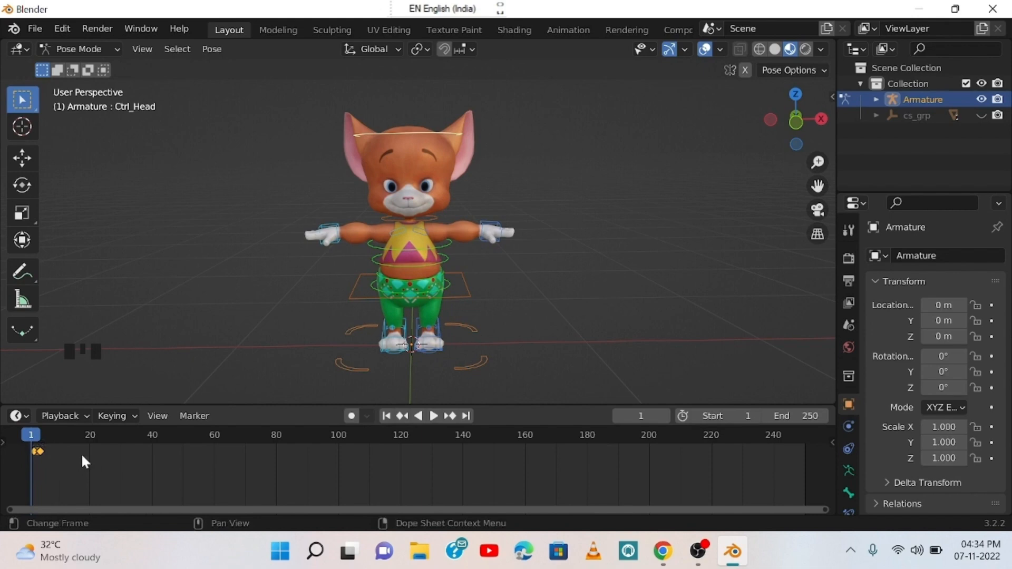
pyautogui.press('s')
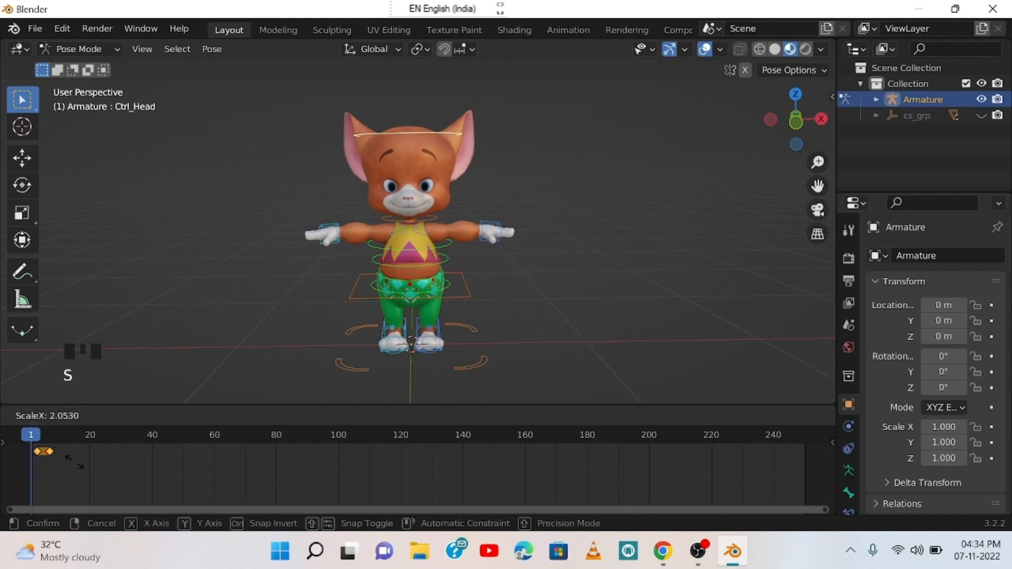
pyautogui.click(457, 482)
pyautogui.press('space')
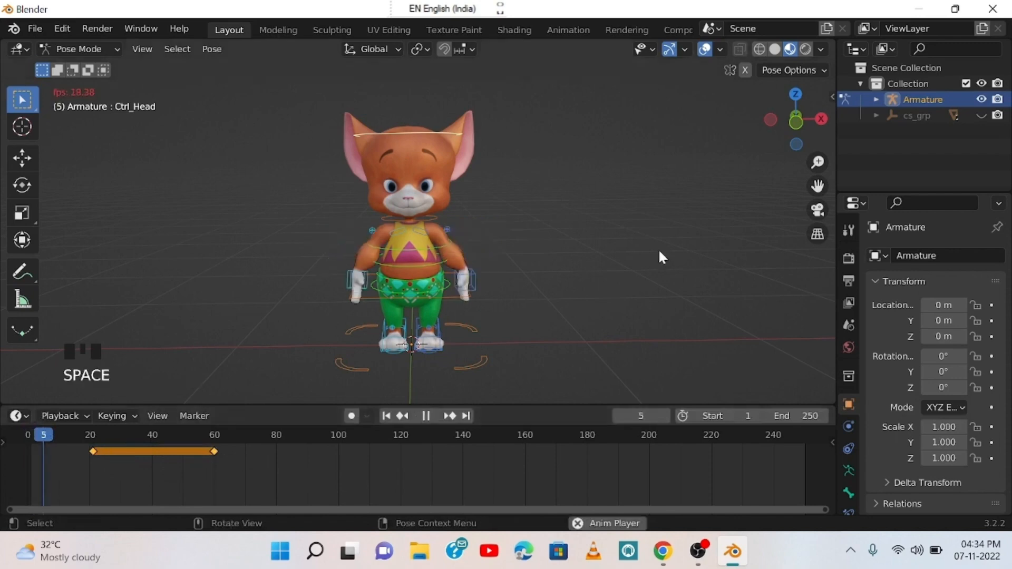
pyautogui.press('space')
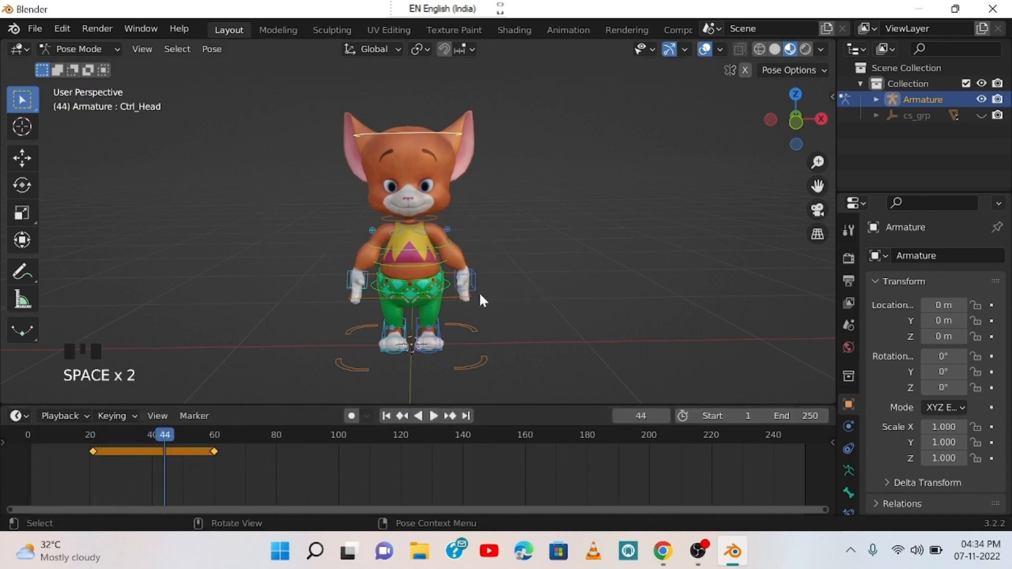
# Select all control bones to compare their keyframes in the timeline and set the current frame to 8.
pyautogui.click(526, 262)
pyautogui.press('a')
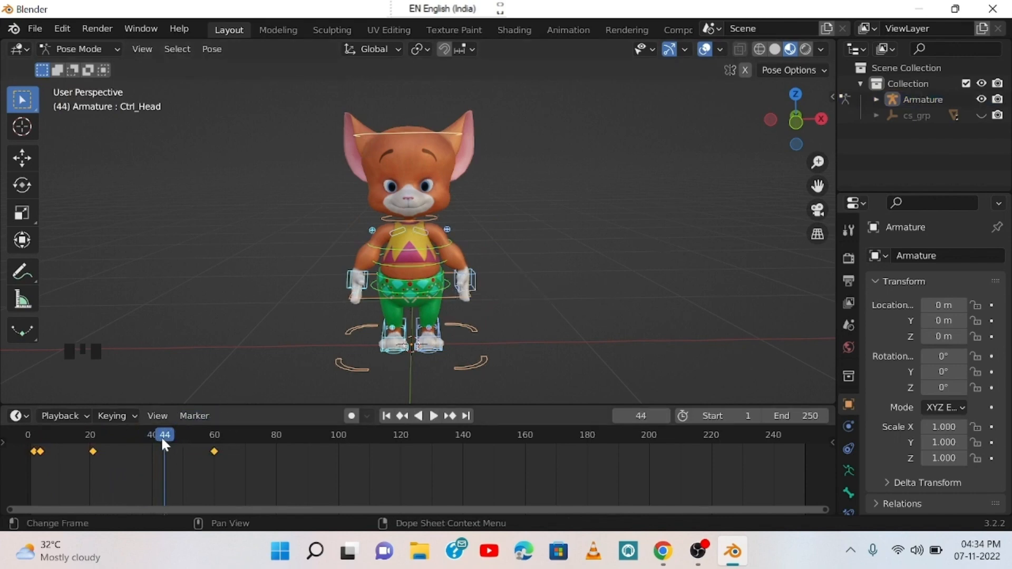
pyautogui.click(285, 323)
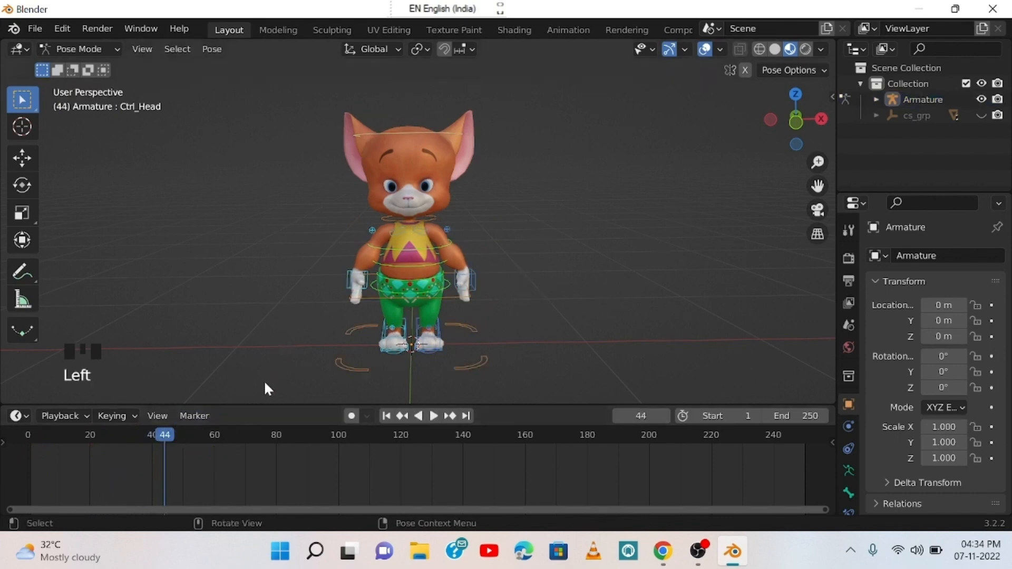
pyautogui.click(214, 437)
pyautogui.click(210, 435)
pyautogui.click(53, 435)
pyautogui.press('a')
pyautogui.press('a')
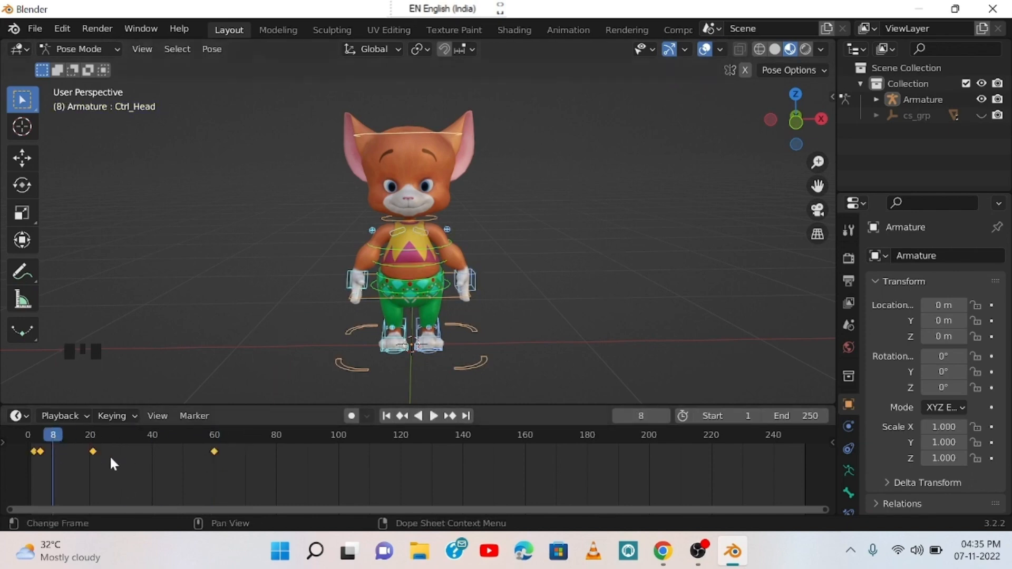
# Undo the bone selections, the frame changes and the time scaling of the head control's keyframes.
pyautogui.hotkey('ctrl', 'z')
pyautogui.hotkey('ctrl', 'z')
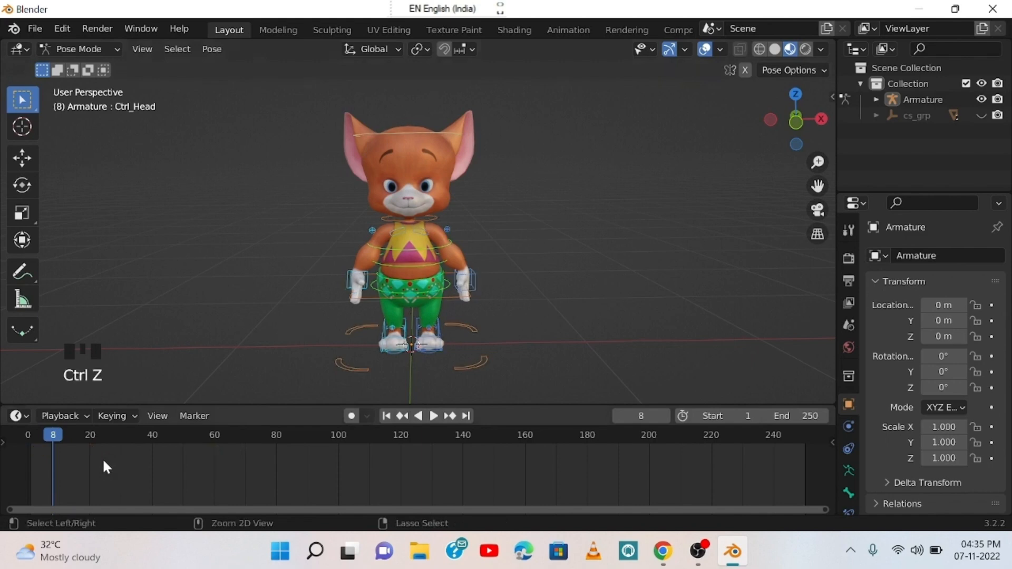
pyautogui.hotkey('ctrl', 'z')
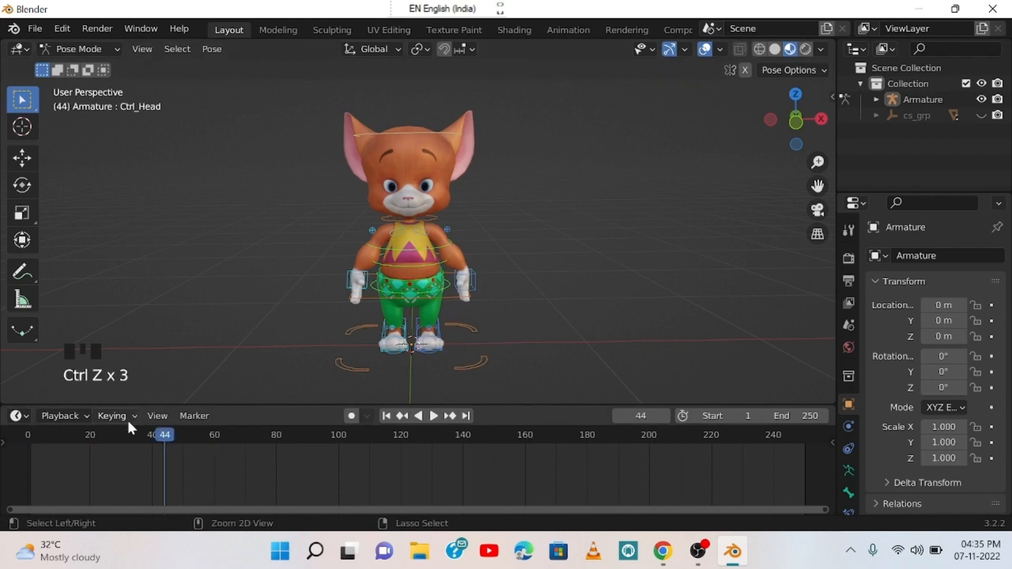
pyautogui.press('a')
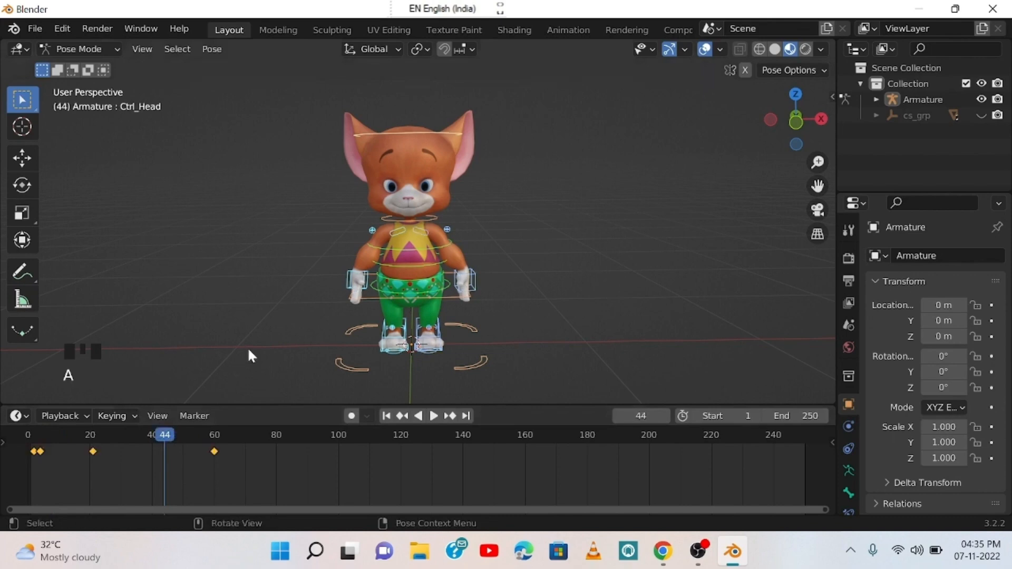
pyautogui.hotkey('ctrl', 'z')
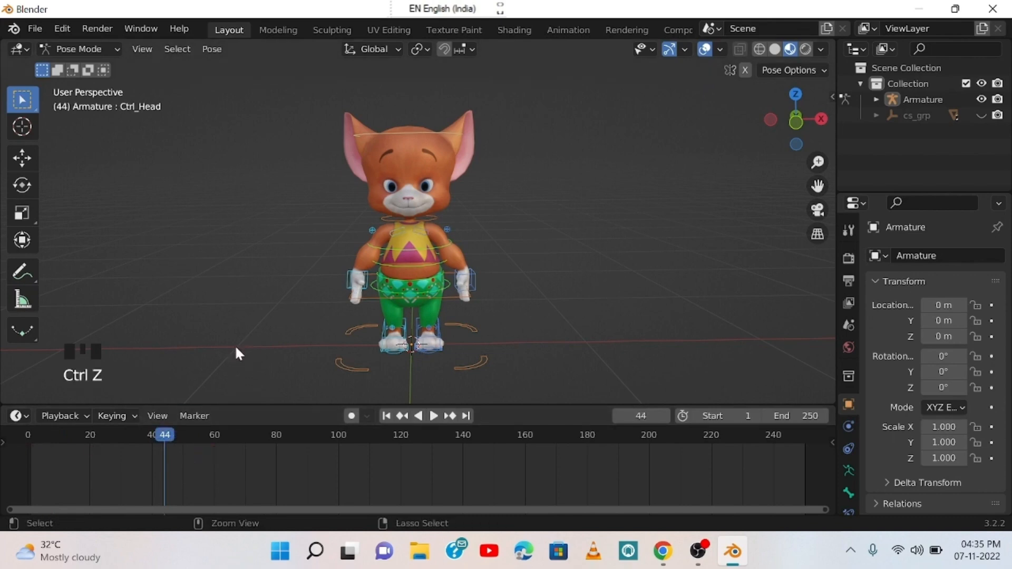
pyautogui.hotkey('ctrl', 'z')
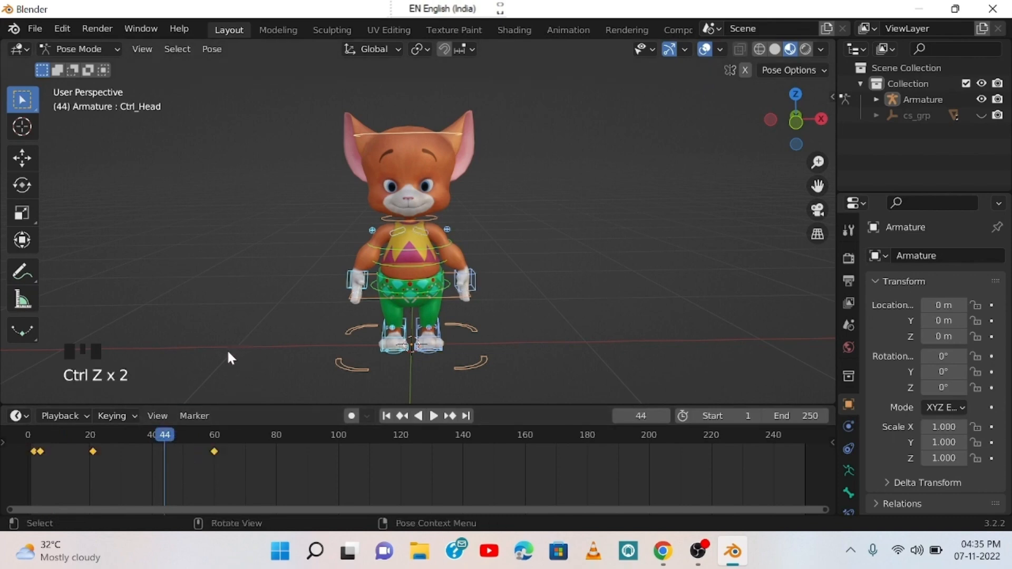
pyautogui.hotkey('ctrl', 'z')
pyautogui.hotkey('ctrl', 'z')
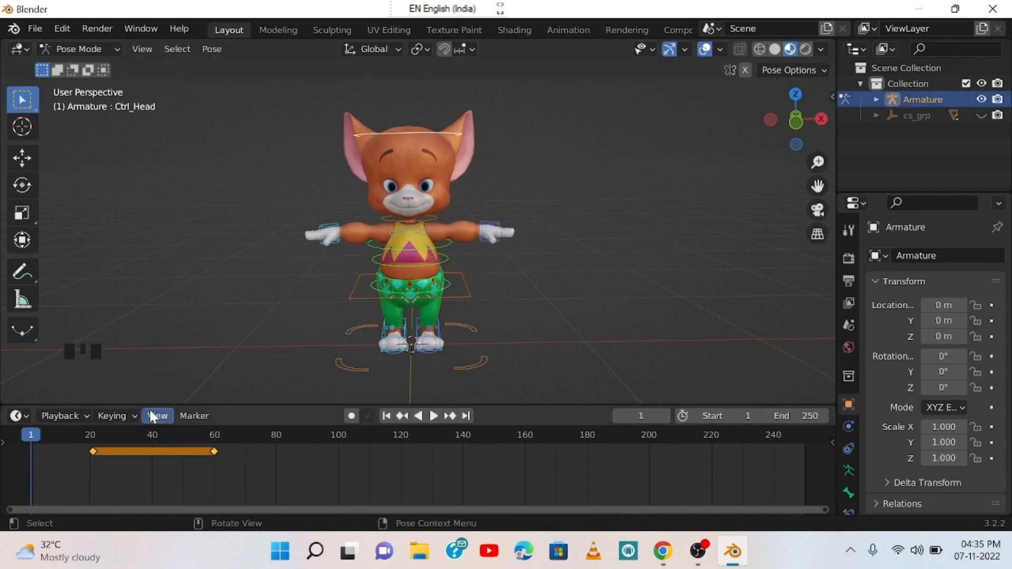
pyautogui.hotkey('ctrl', 'z')
# Play back the unscaled arm animation from frame 1 and clear the bone selection.
pyautogui.press('Left')
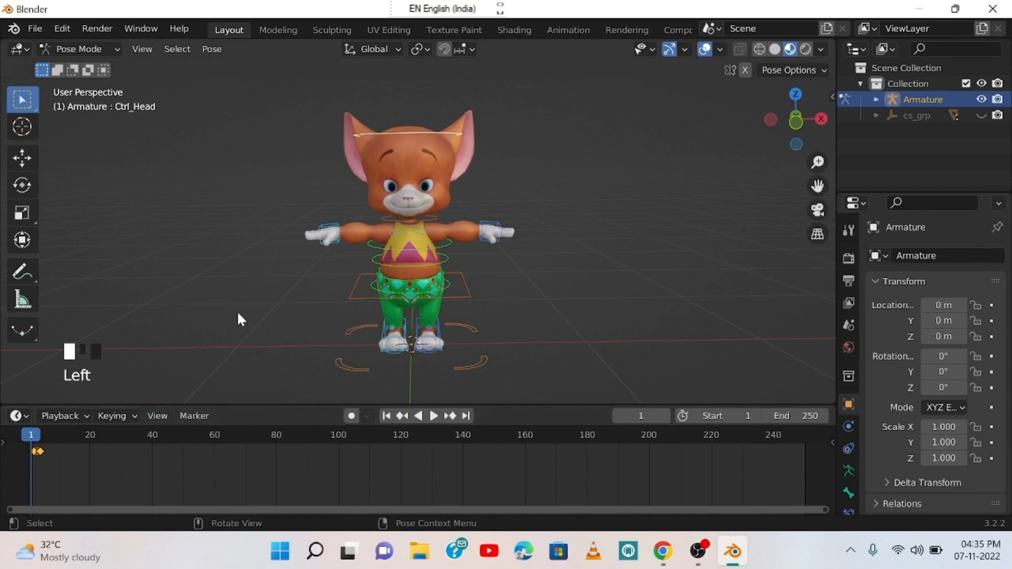
pyautogui.press('space')
pyautogui.press('space')
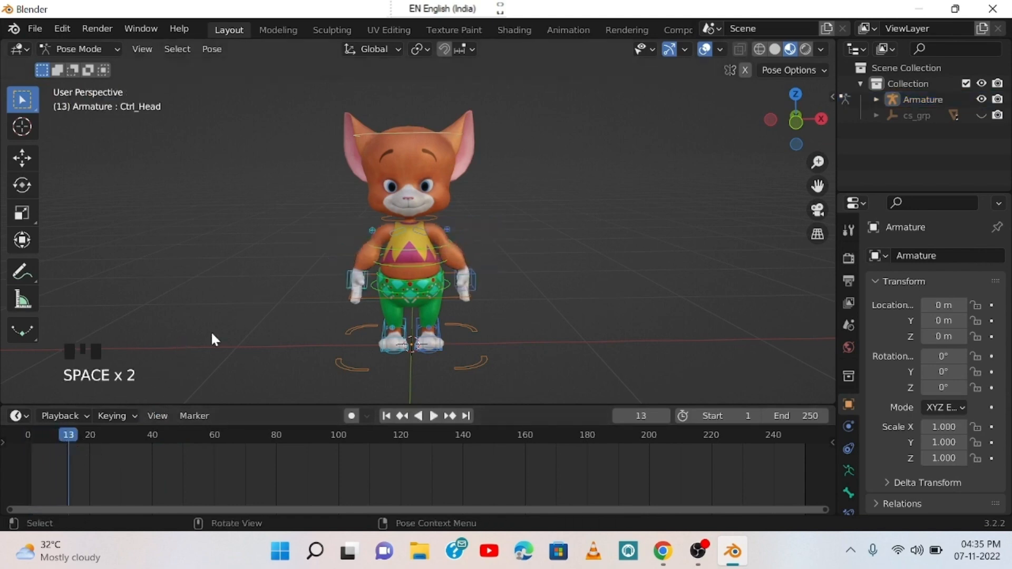
# Select all control bones, then scale and move their two keyframes in time to about frames 126 and 135.
pyautogui.press('a')
pyautogui.click(42, 457)
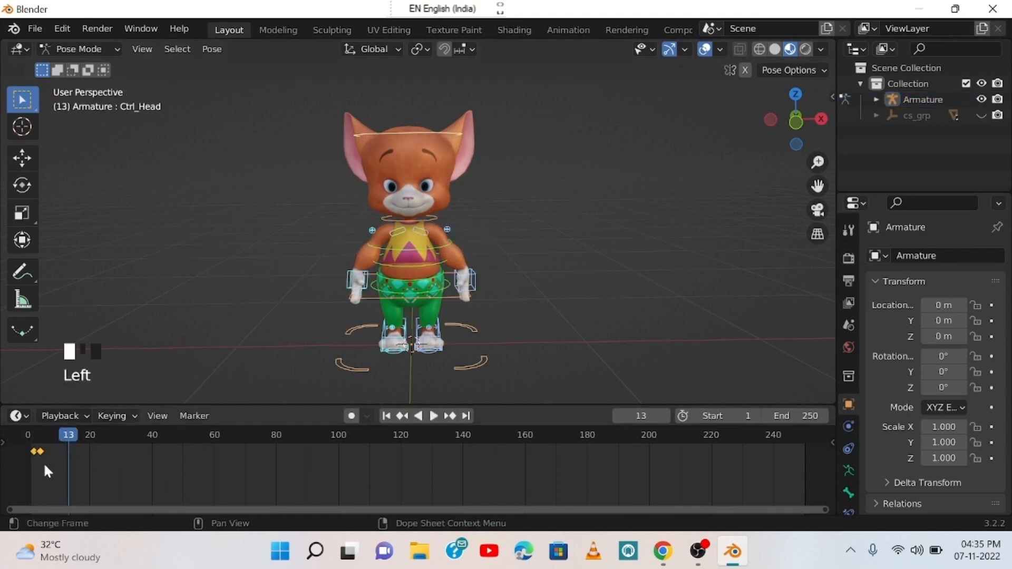
pyautogui.press('s')
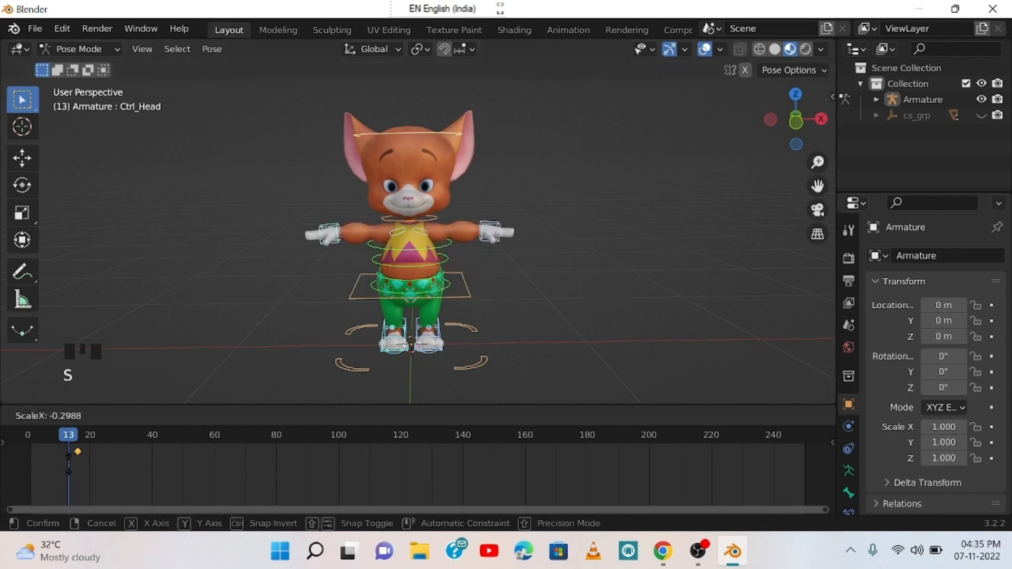
pyautogui.click(40, 461)
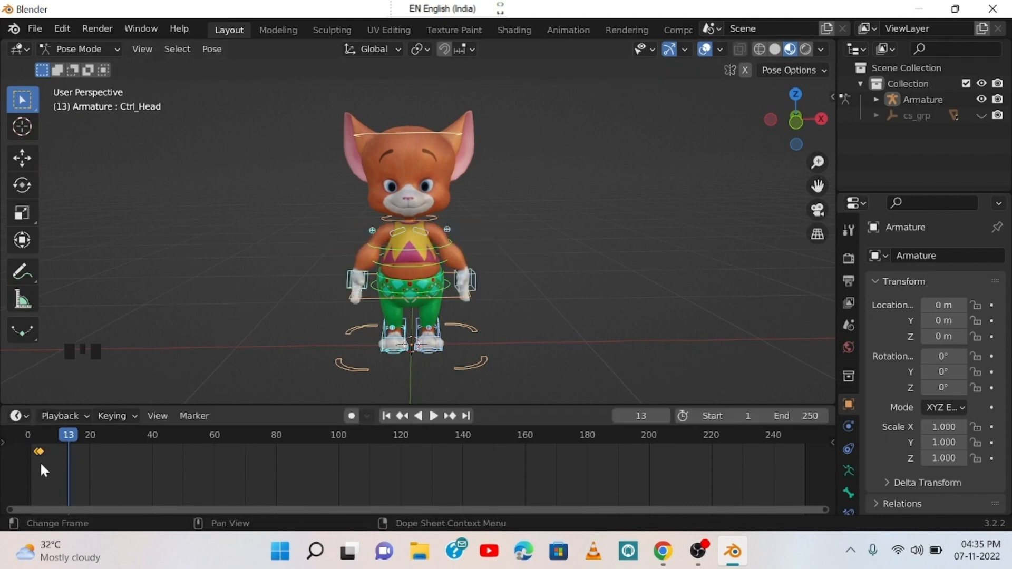
pyautogui.press('g')
pyautogui.click(119, 464)
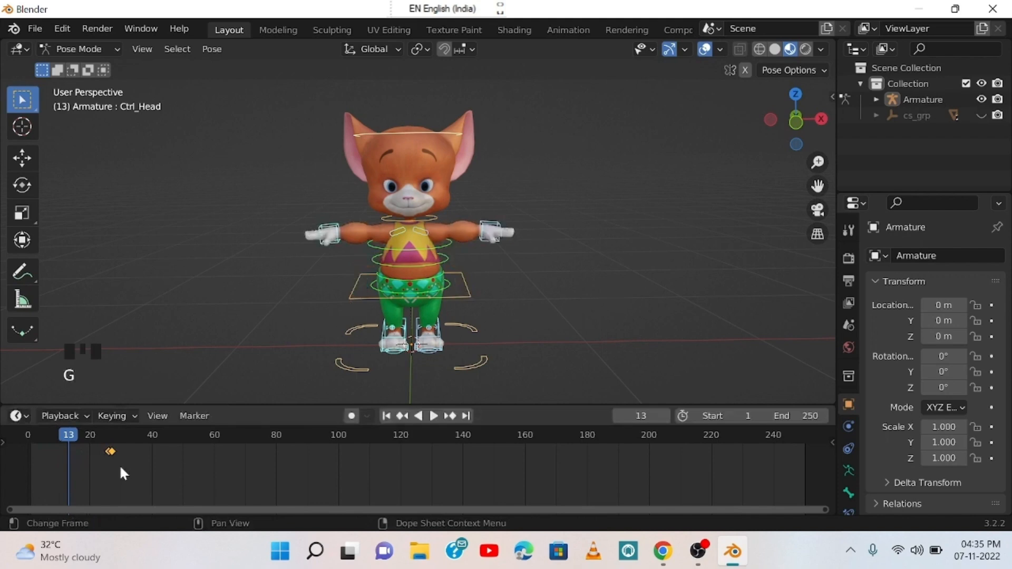
pyautogui.press('s')
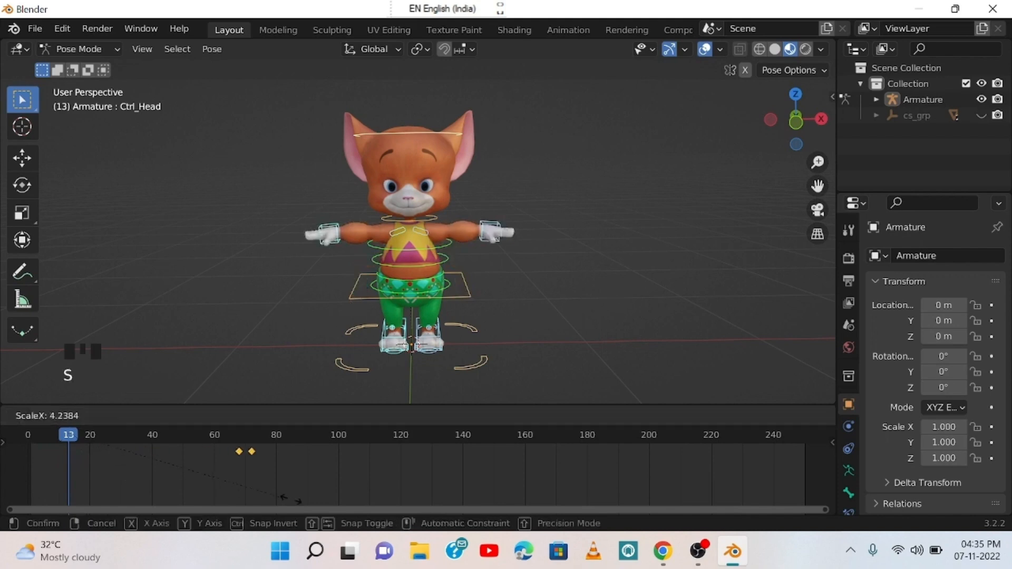
pyautogui.click(521, 489)
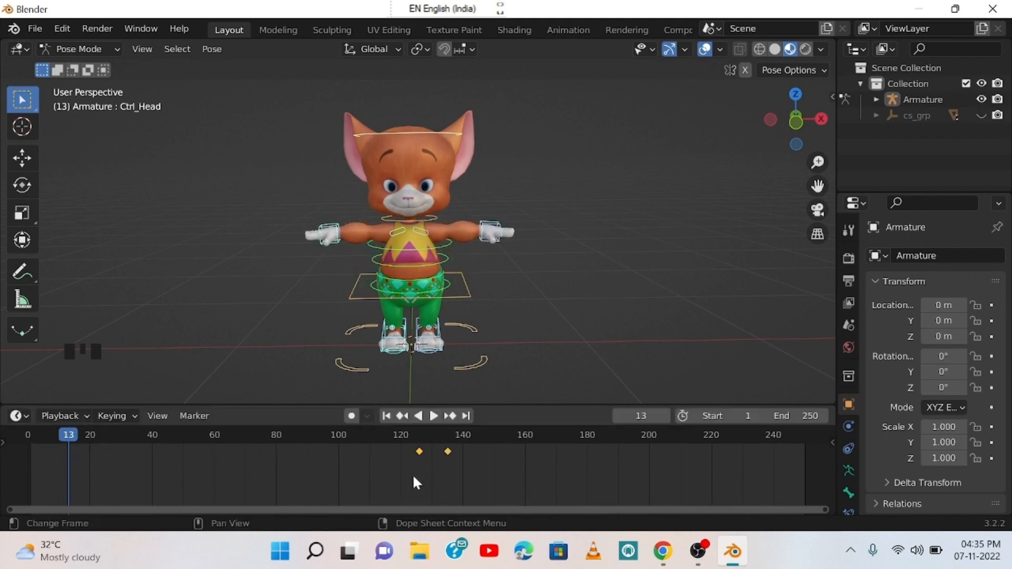
# Move and scale the two keyframes to about frames 23 and 57, and play back the arm animation.
pyautogui.press('g')
pyautogui.click(98, 478)
pyautogui.press('s')
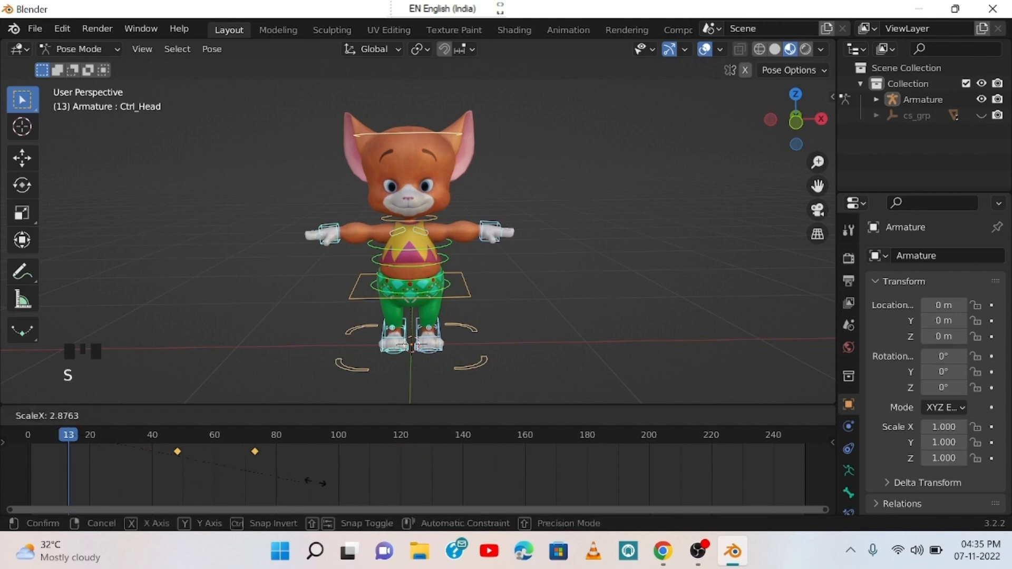
pyautogui.click(375, 488)
pyautogui.press('g')
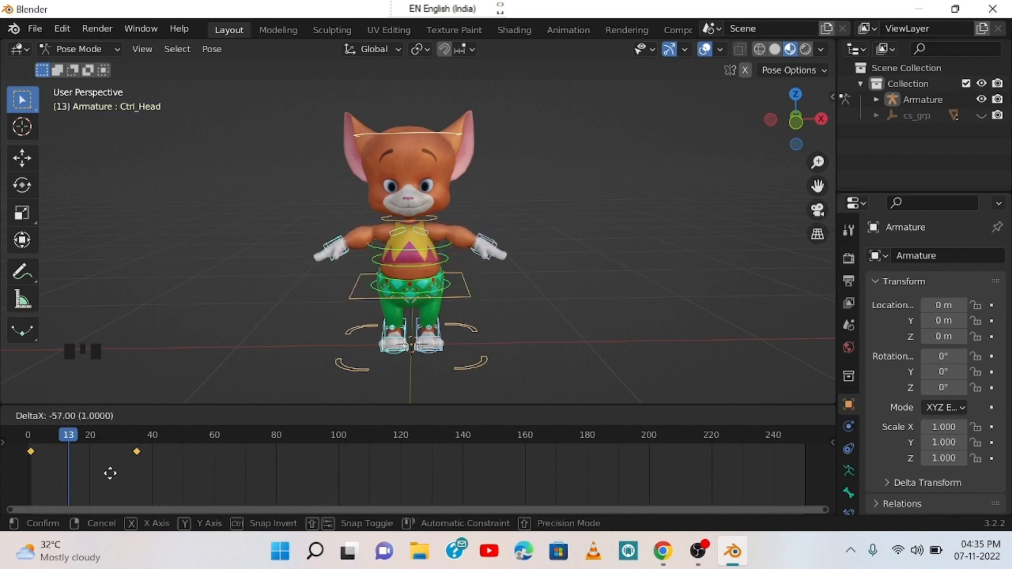
pyautogui.click(168, 474)
pyautogui.click(185, 280)
pyautogui.press('space')
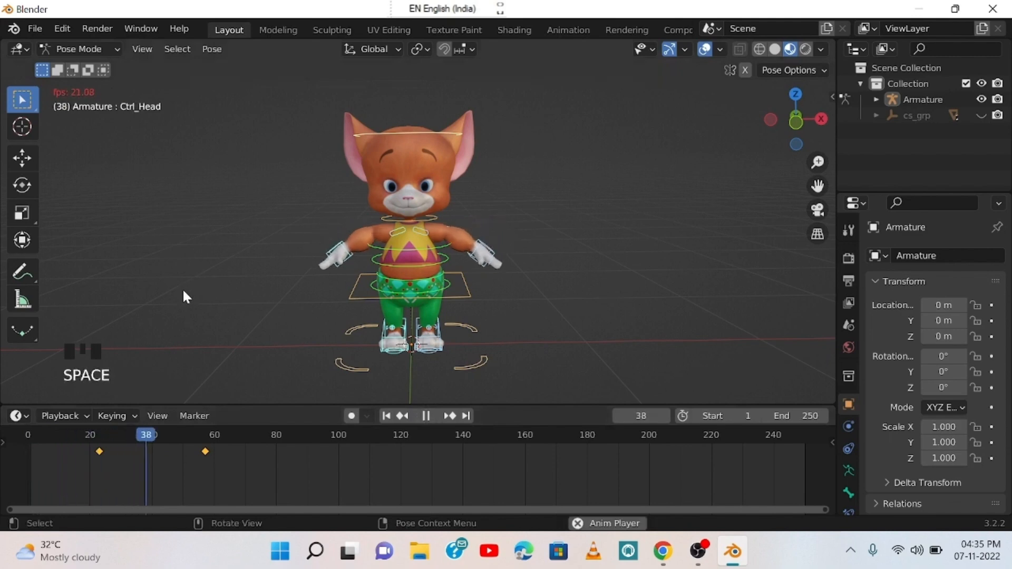
pyautogui.press('space')
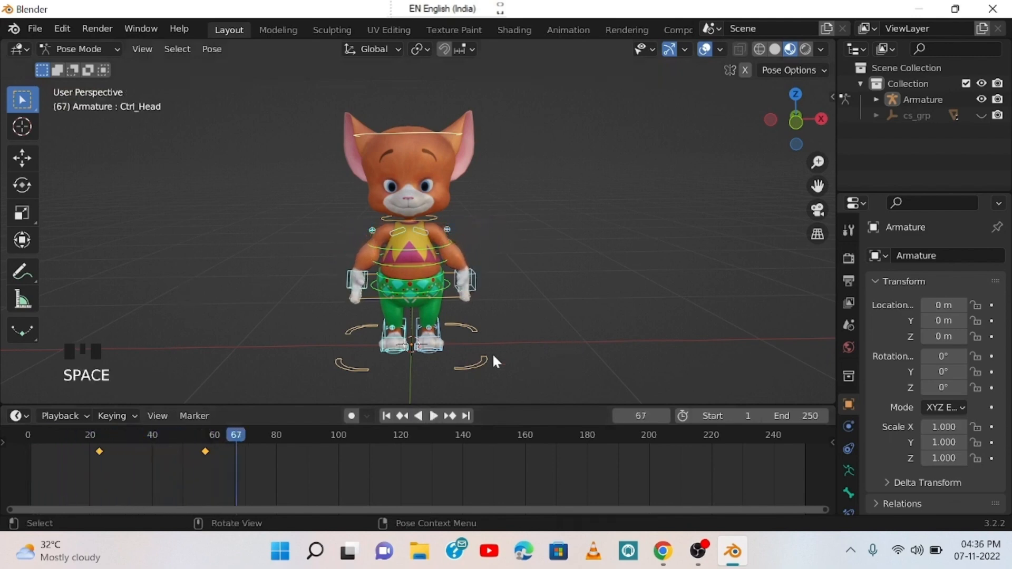
# Try rotating the left hand IK control slightly at frame 67 from the front.
pyautogui.moveTo(567, 334); pyautogui.dragTo(453, 368, button='middle')
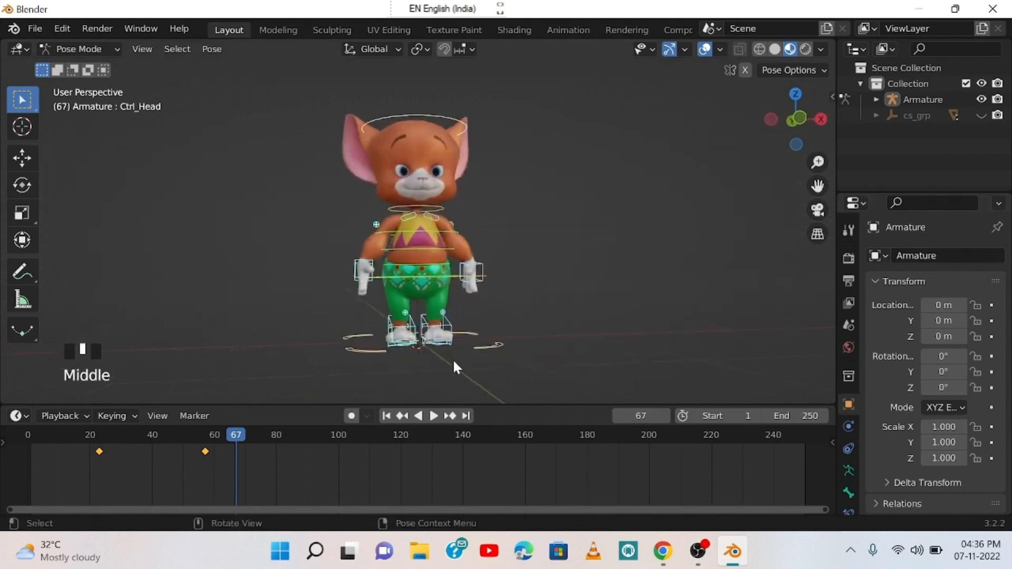
pyautogui.scroll(2, 477, 343)
pyautogui.click(515, 288)
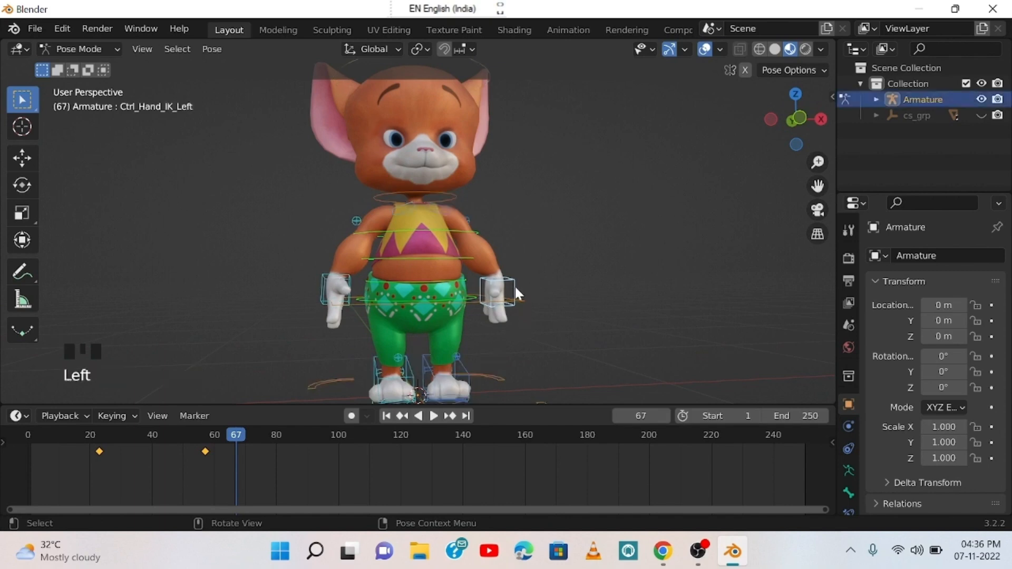
pyautogui.moveTo(542, 305); pyautogui.dragTo(515, 320, button='middle')
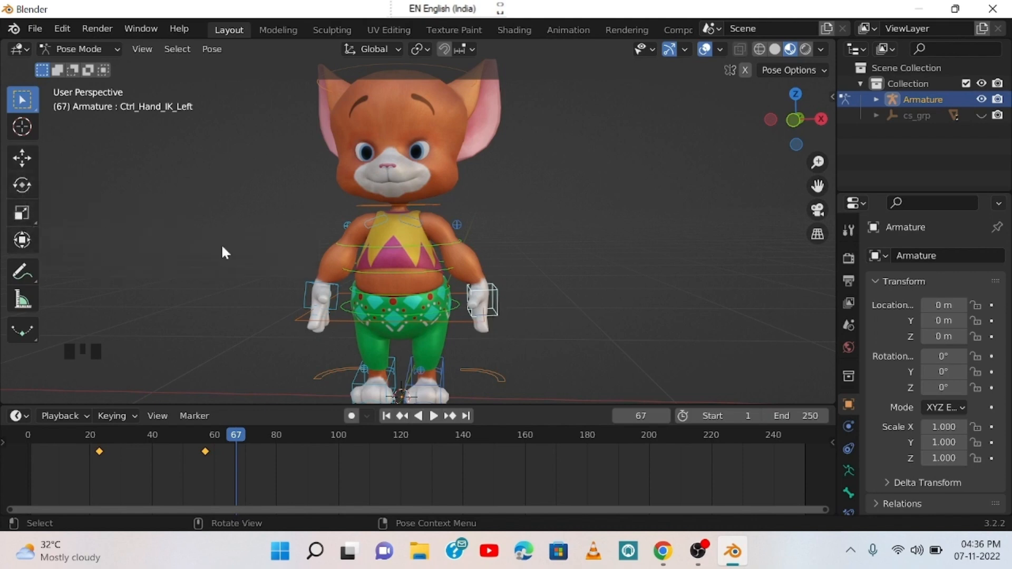
pyautogui.moveTo(501, 298); pyautogui.dragTo(557, 298, button='middle')
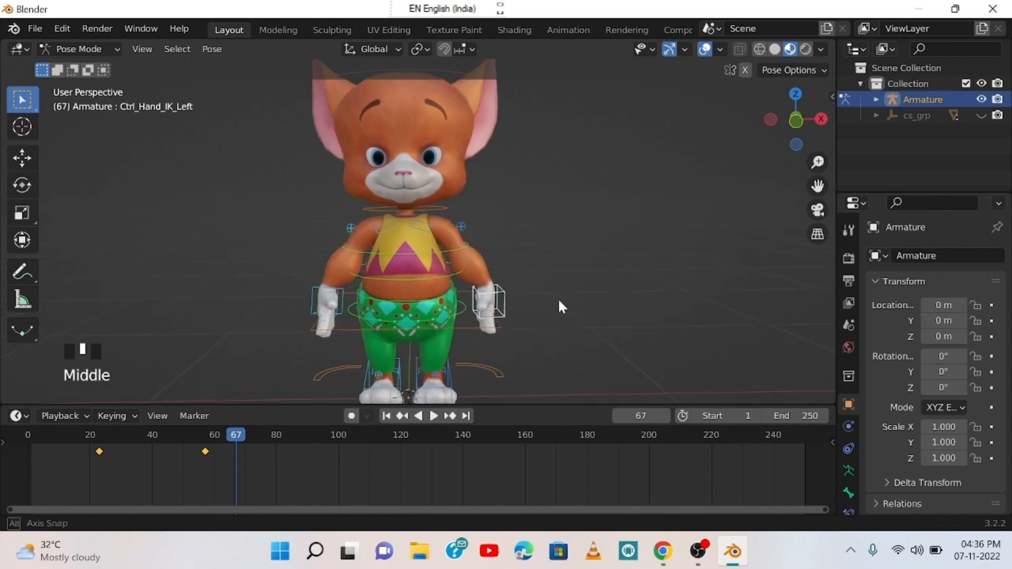
pyautogui.press('r')
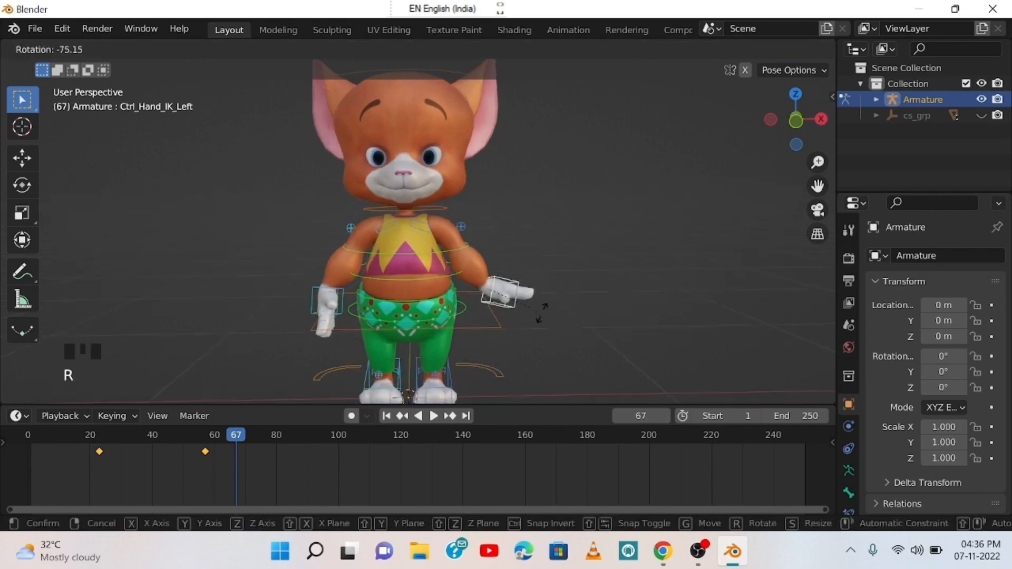
pyautogui.click(489, 357)
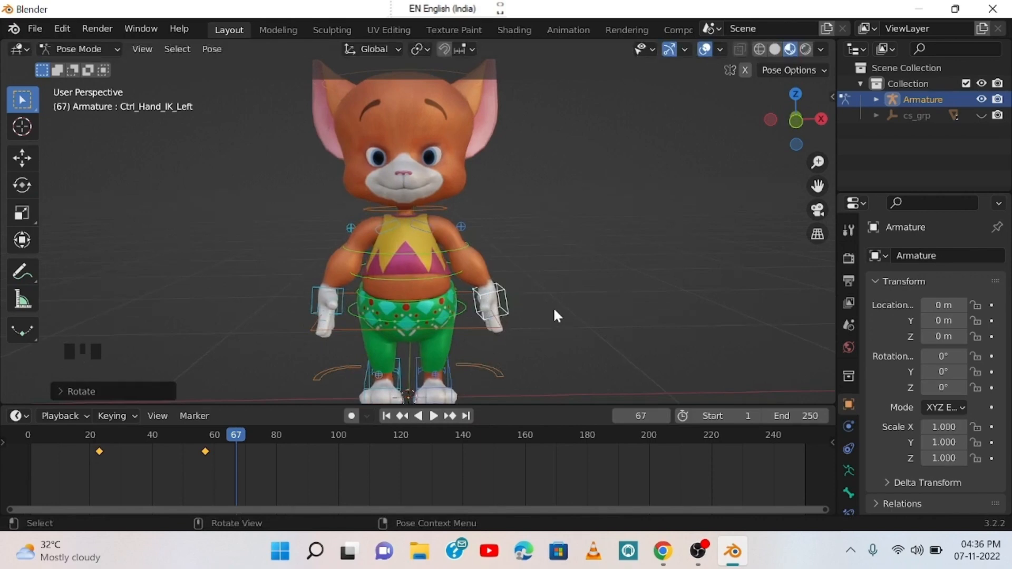
# Scrub through the arm motion, set the current frame to 36 and select the head control.
pyautogui.moveTo(554, 315); pyautogui.dragTo(506, 330, button='middle')
pyautogui.scroll(-2, 515, 314)
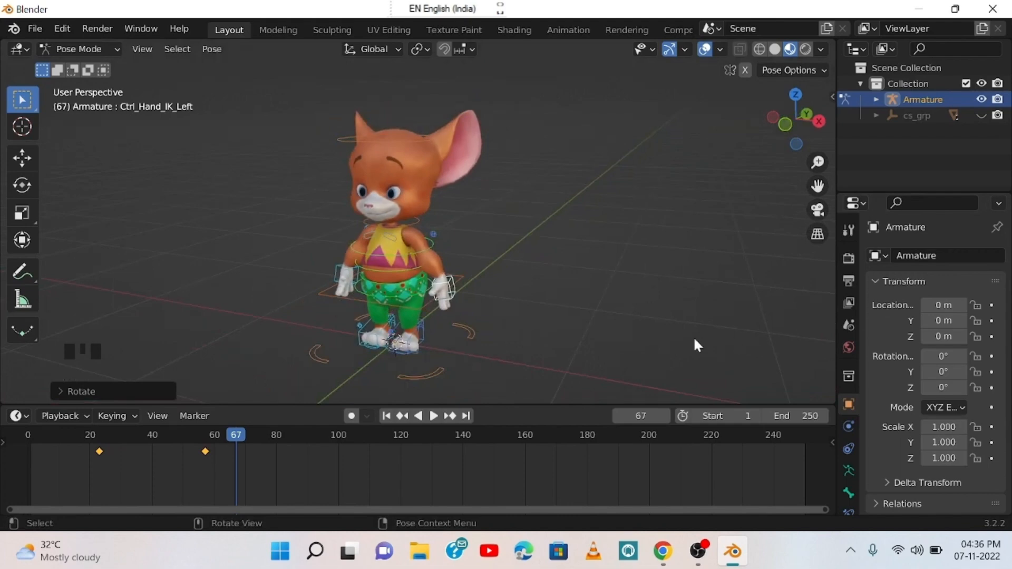
pyautogui.moveTo(235, 437); pyautogui.dragTo(21, 455)
pyautogui.click(90, 451)
pyautogui.moveTo(400, 332); pyautogui.dragTo(447, 340, button='middle')
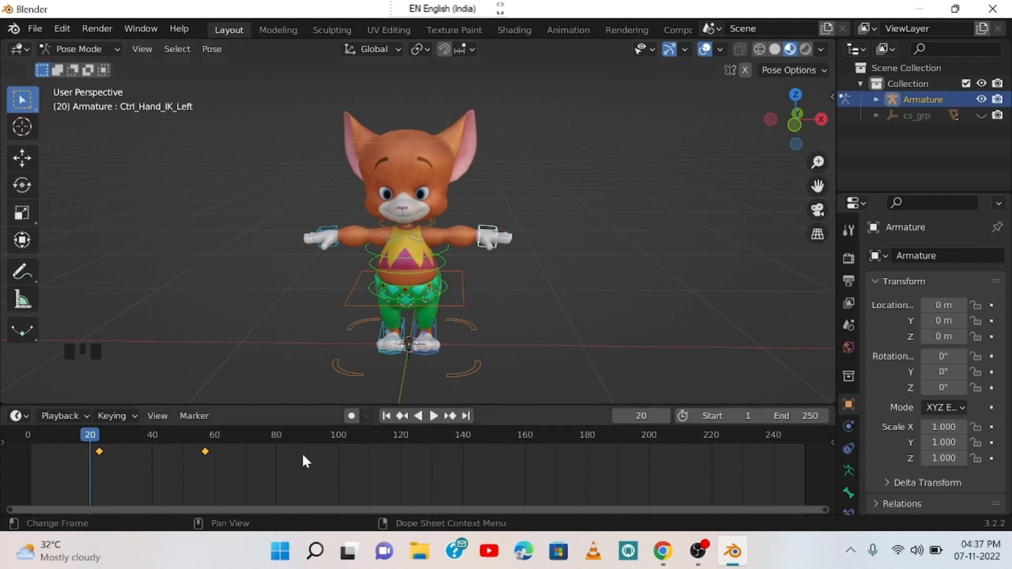
pyautogui.moveTo(93, 434); pyautogui.dragTo(140, 445)
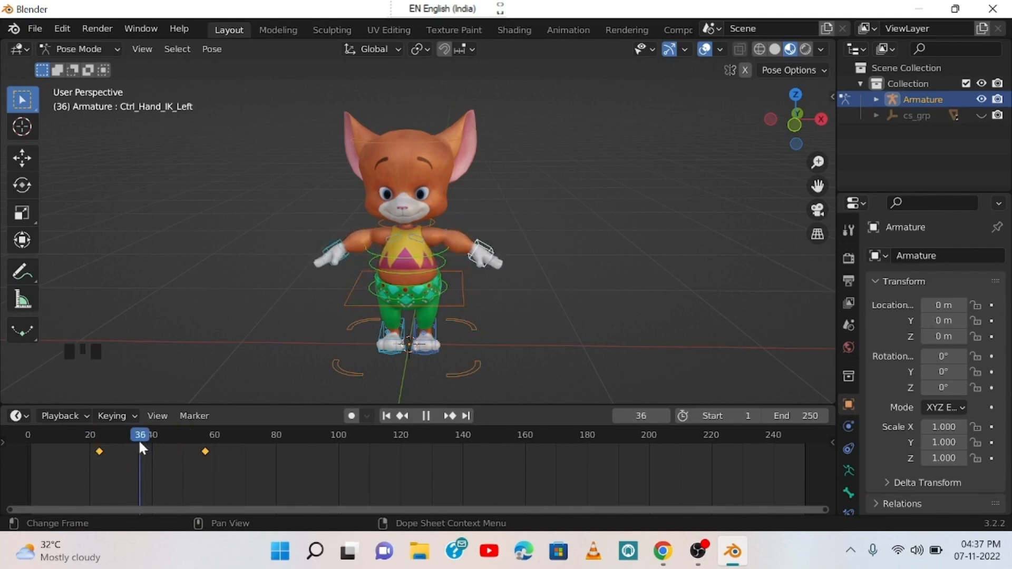
pyautogui.moveTo(138, 439); pyautogui.dragTo(140, 435)
pyautogui.moveTo(521, 289); pyautogui.dragTo(405, 280, button='middle')
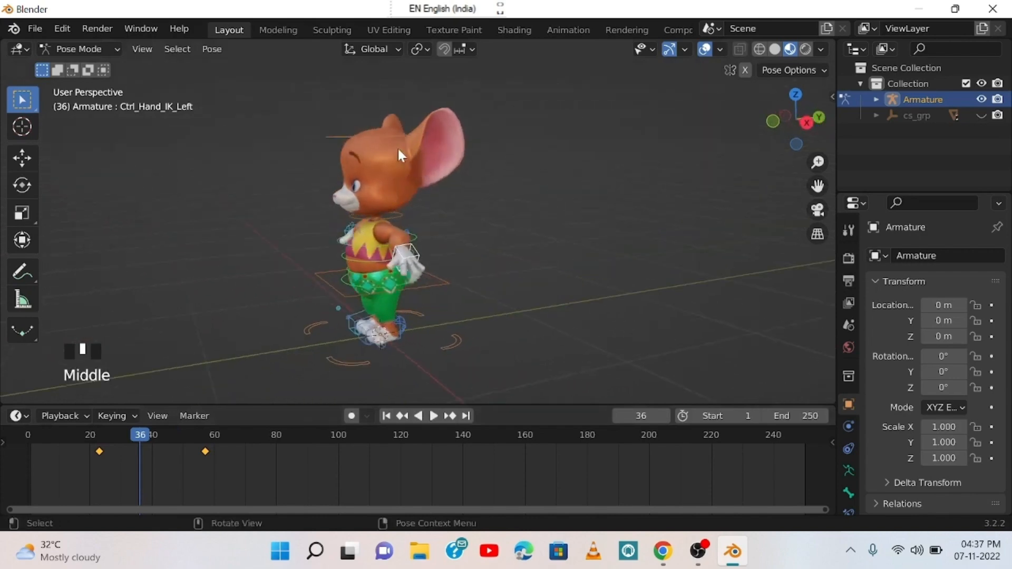
pyautogui.click(382, 136)
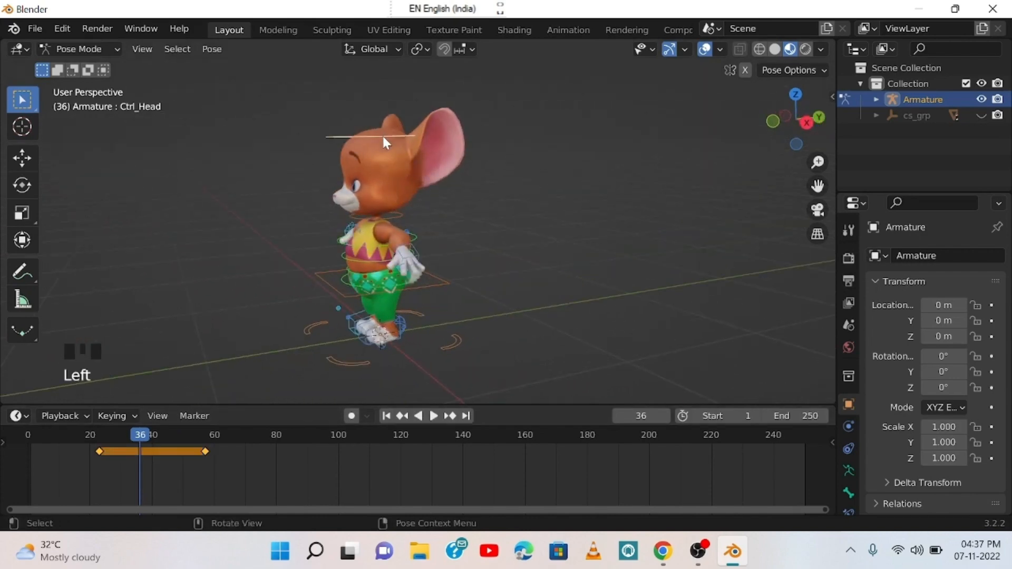
# Try rotating the head control freely from a side angle, and undo the rotation.
pyautogui.press('r')
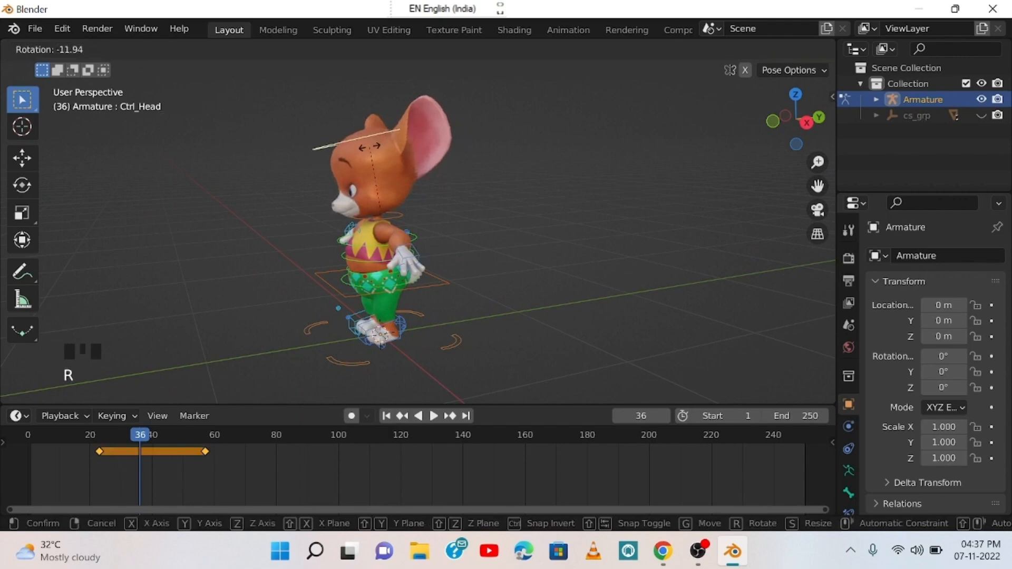
pyautogui.click(301, 223)
pyautogui.moveTo(302, 224); pyautogui.dragTo(437, 219, button='middle')
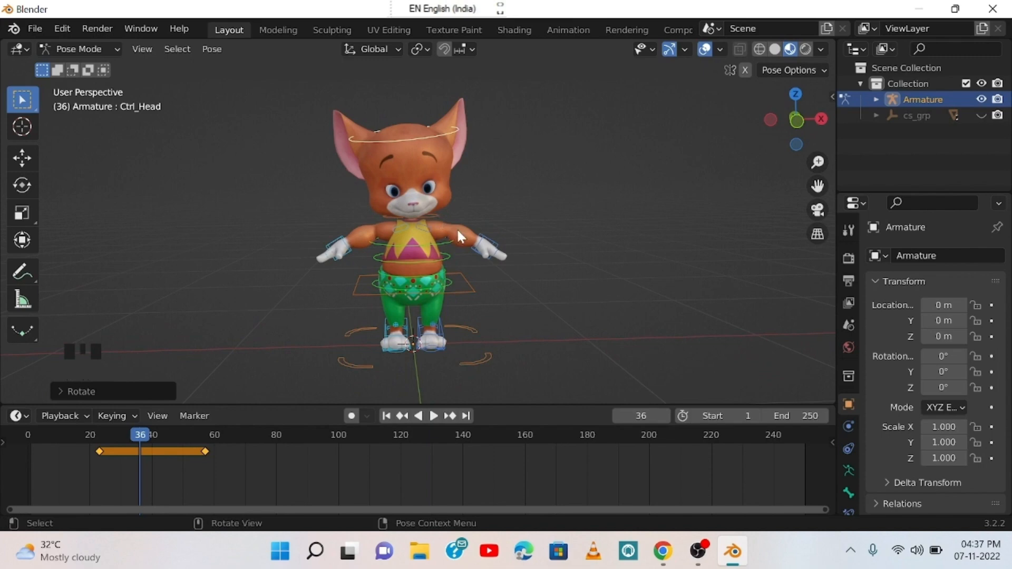
pyautogui.hotkey('ctrl', 'z')
# Tilt the head toward the character's left about the global Y axis and key all control bones' location and rotation at frame 36.
pyautogui.moveTo(457, 227); pyautogui.dragTo(505, 213, button='middle')
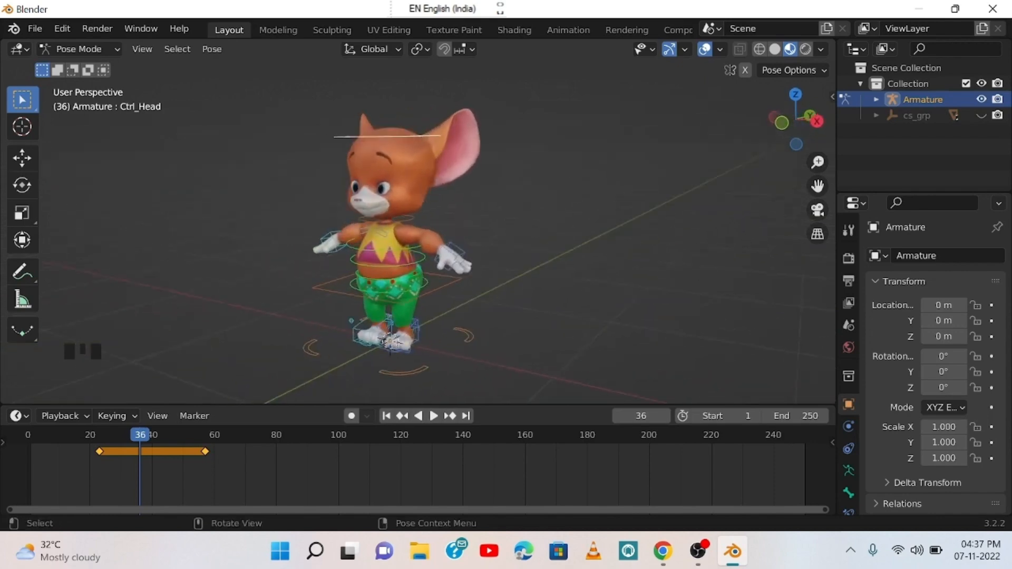
pyautogui.press('r')
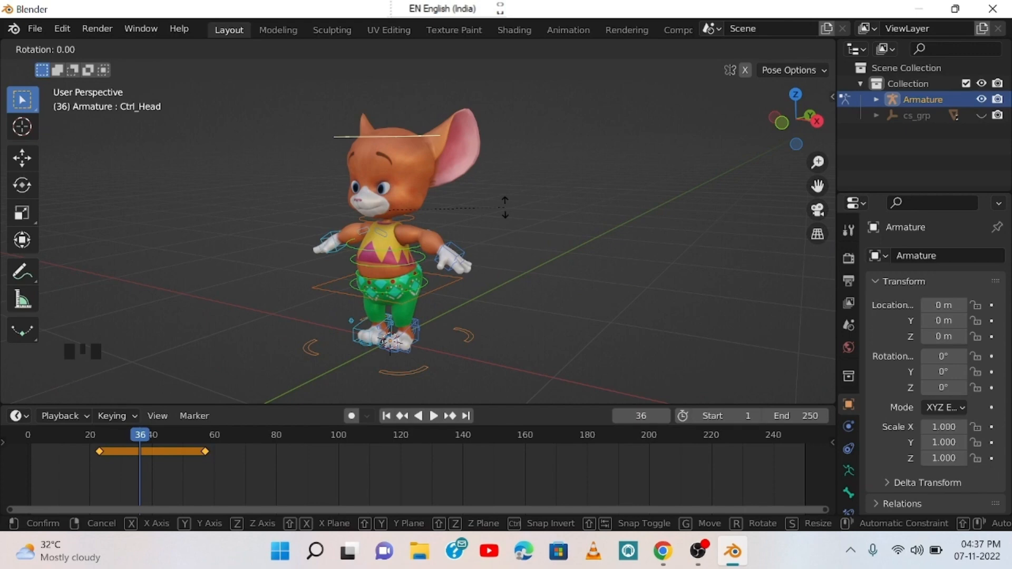
pyautogui.press('z')
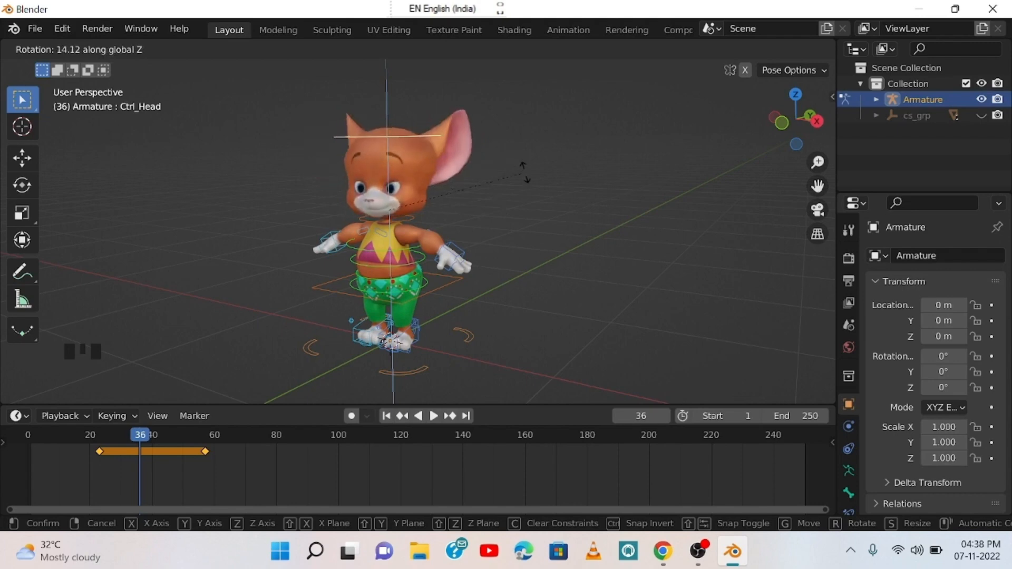
pyautogui.press('x')
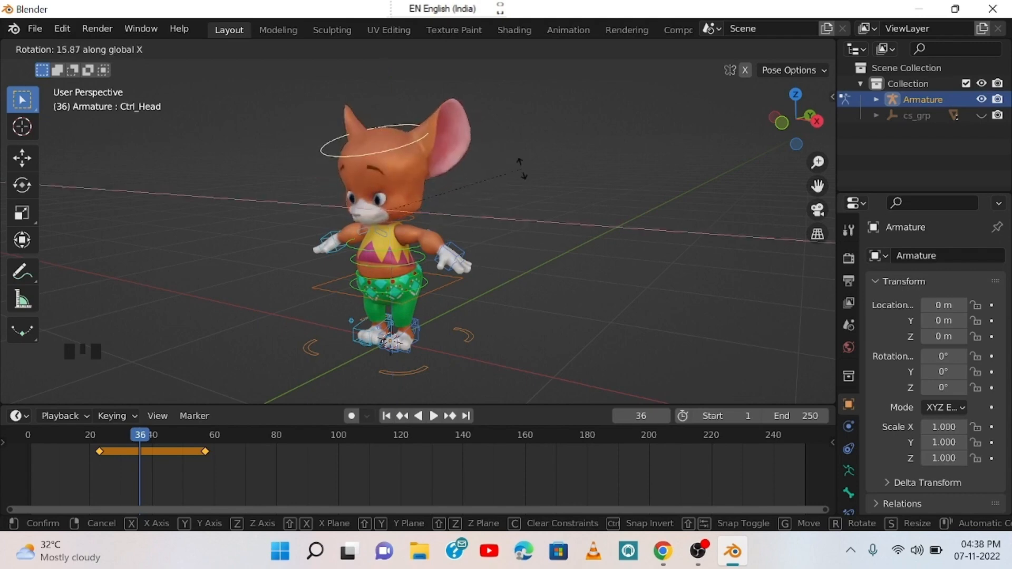
pyautogui.press('y')
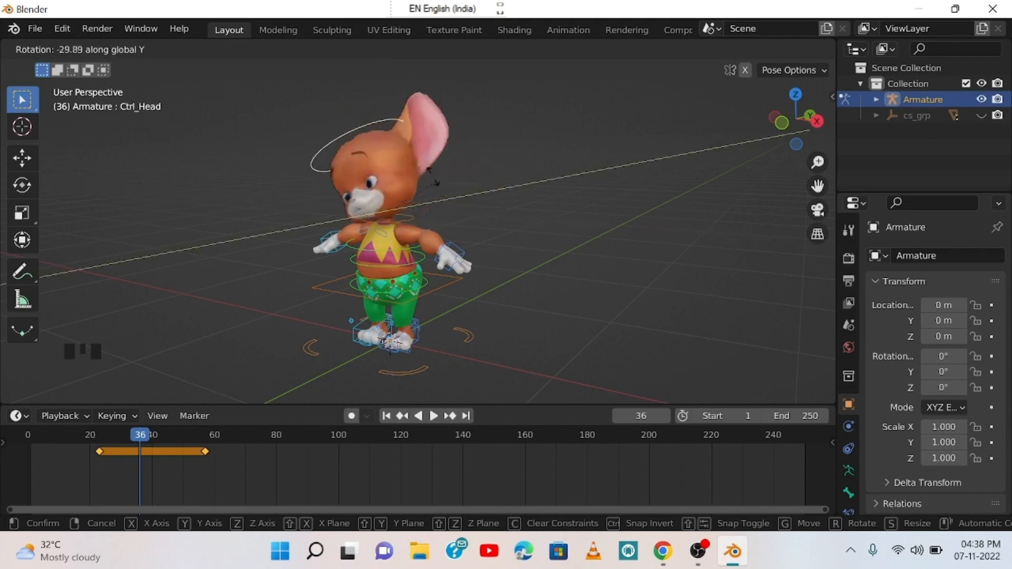
pyautogui.click(435, 214)
pyautogui.moveTo(435, 214); pyautogui.dragTo(507, 218, button='middle')
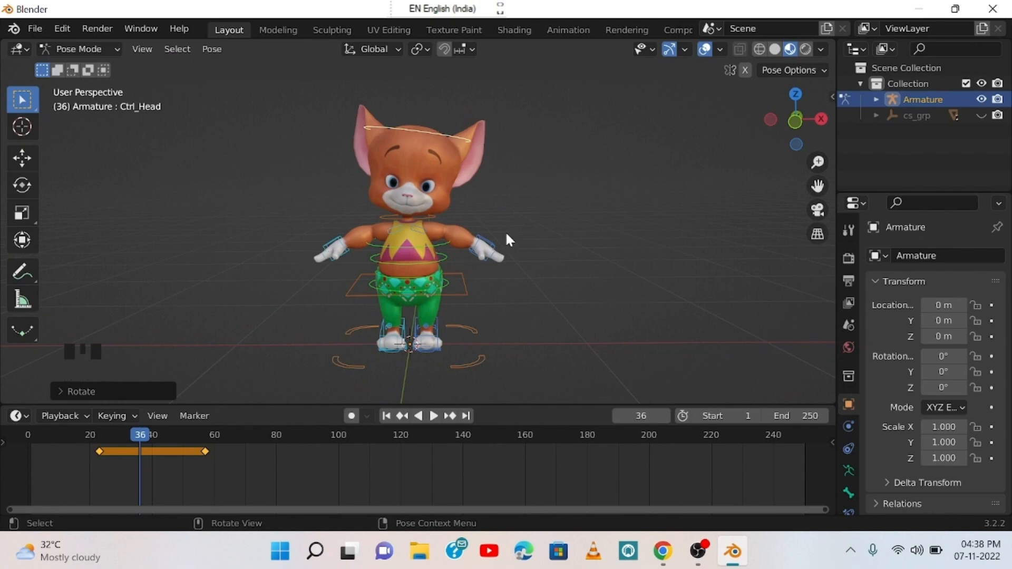
pyautogui.press('a')
pyautogui.press('i')
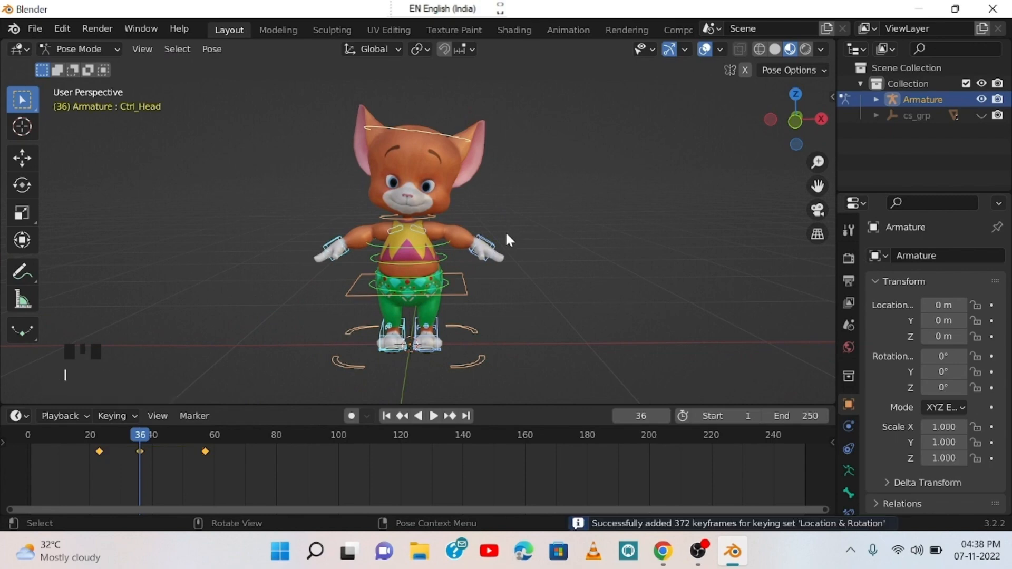
# At frame 46, tilt the head control toward the character's right and key location and rotation for all control bones.
pyautogui.moveTo(143, 432); pyautogui.dragTo(171, 446)
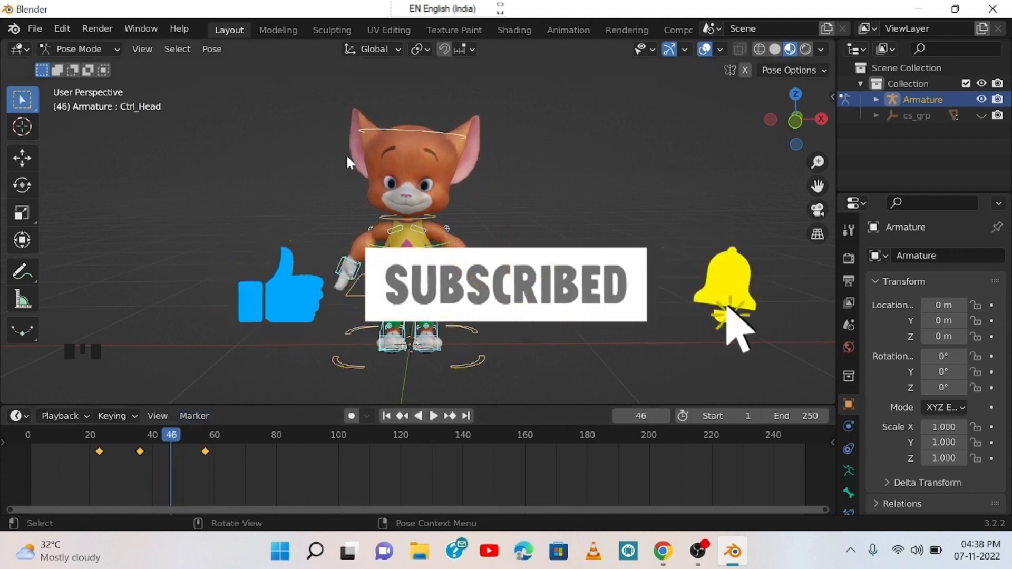
pyautogui.click(501, 133)
pyautogui.click(488, 147)
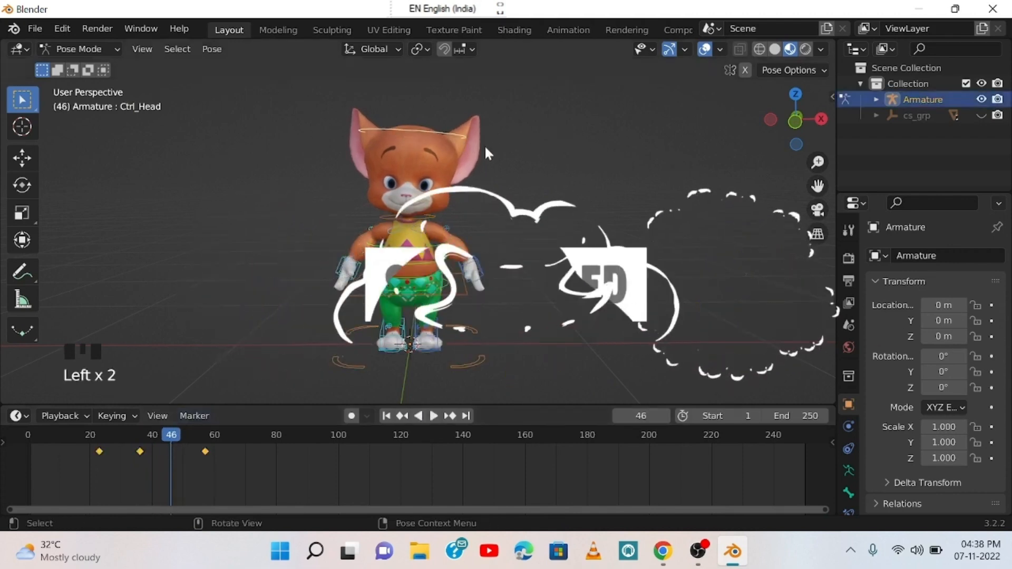
pyautogui.press('r')
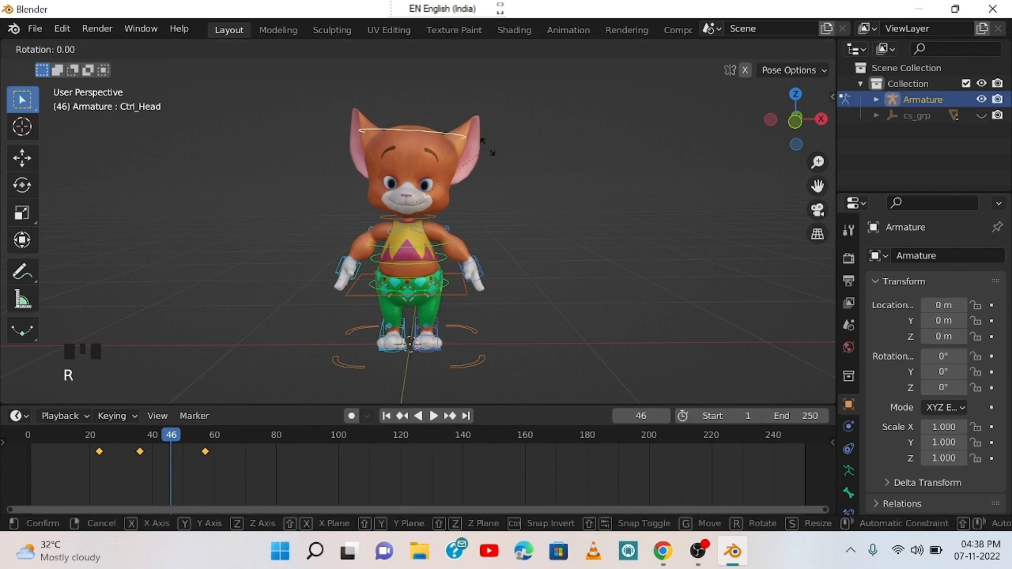
pyautogui.click(480, 112)
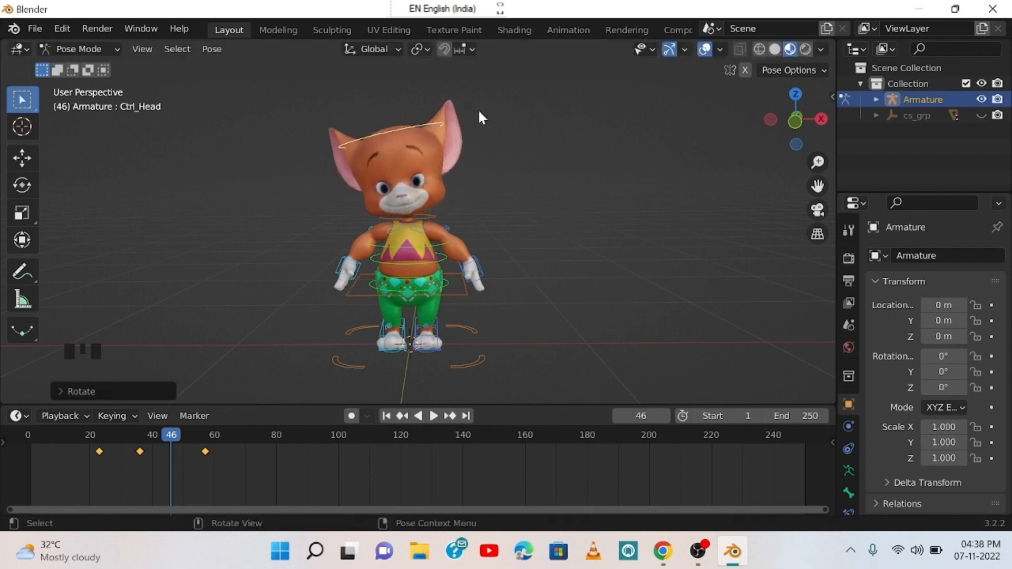
pyautogui.press('i')
pyautogui.press('a')
pyautogui.press('i')
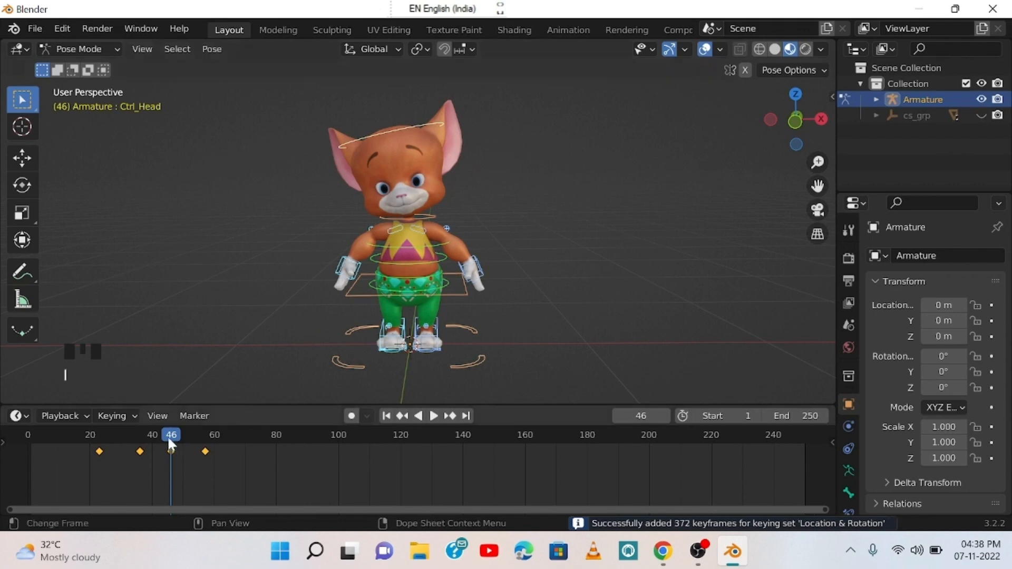
# Play back the animation from about frame 16 to review the timing of the arm and head motion.
pyautogui.moveTo(167, 437); pyautogui.dragTo(79, 436)
pyautogui.press('space')
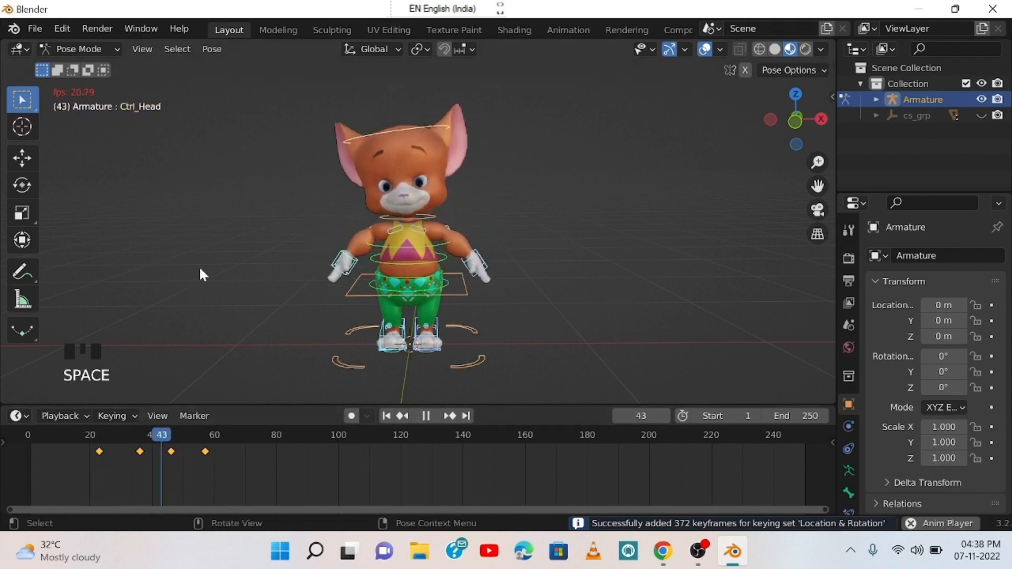
pyautogui.press('space')
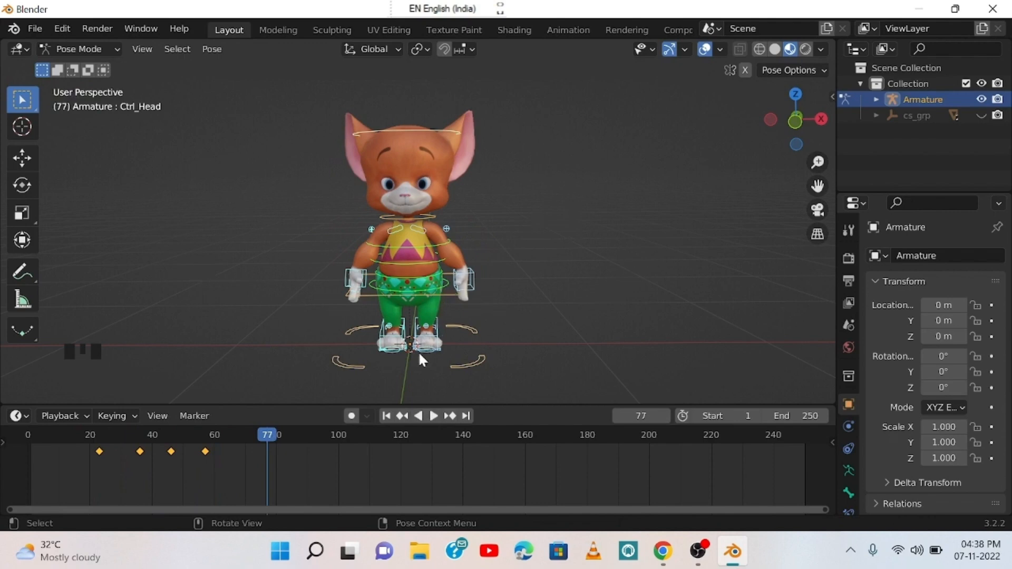
# Shift all keyframes about 20 frames earlier so the first sits at frame 3, and set the end frame to 39.
pyautogui.moveTo(793, 416); pyautogui.dragTo(699, 416)
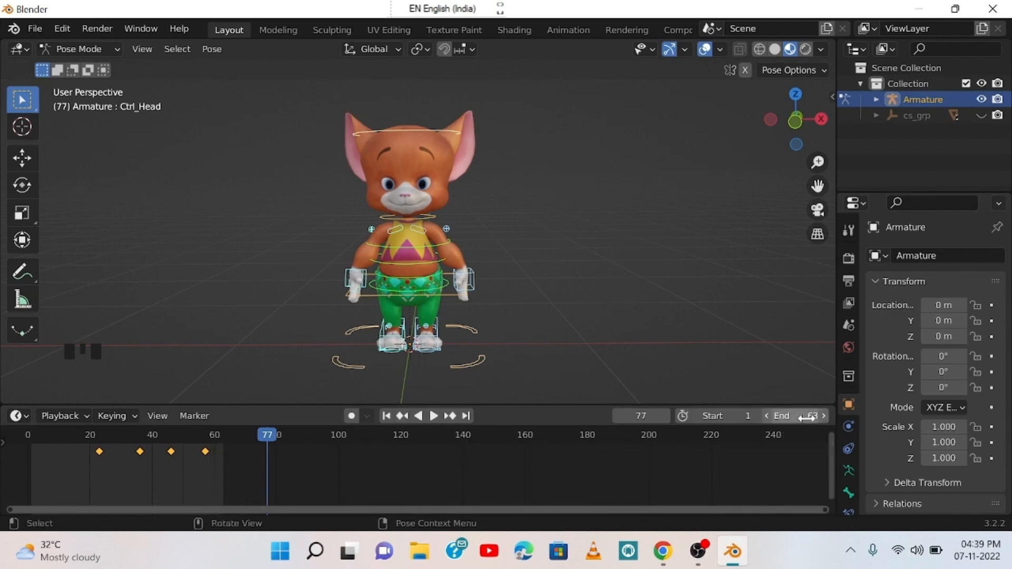
pyautogui.moveTo(108, 444); pyautogui.dragTo(45, 436)
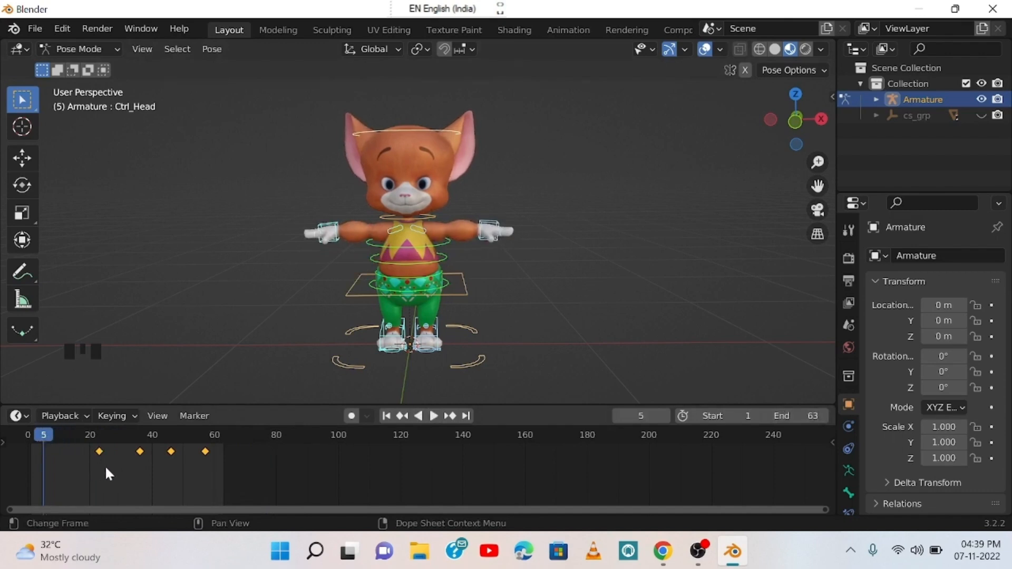
pyautogui.press('g')
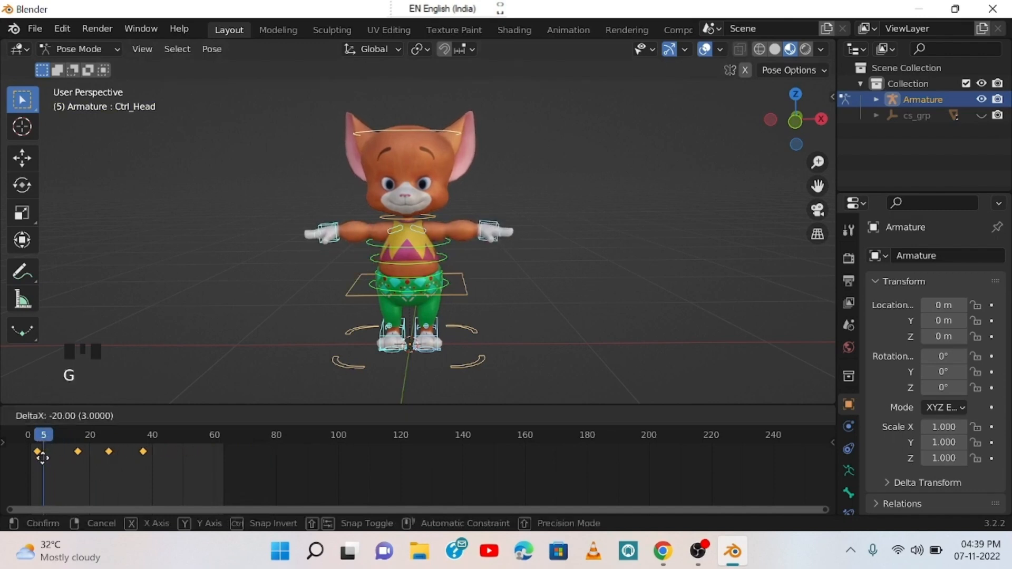
pyautogui.click(40, 457)
pyautogui.press('g')
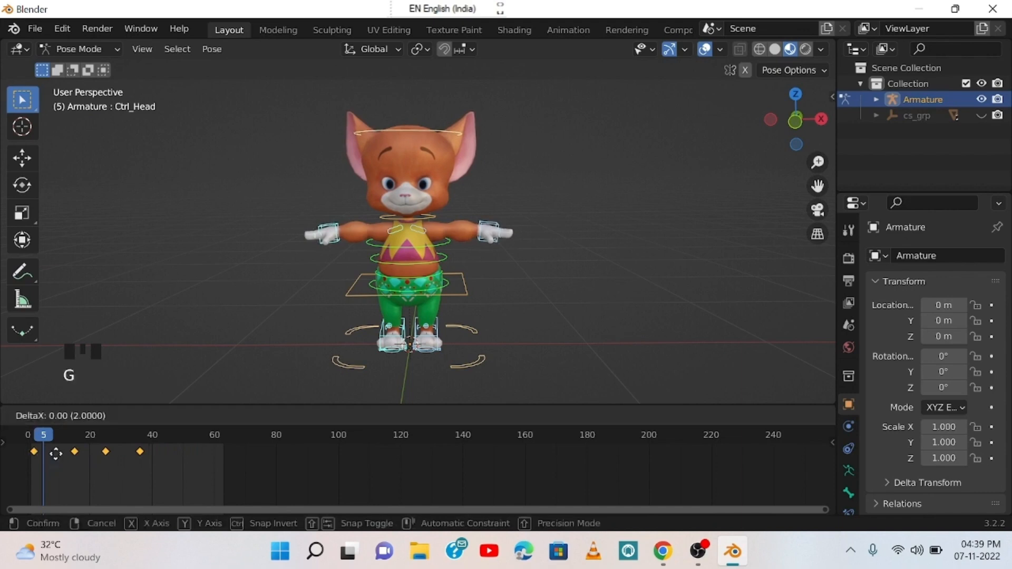
pyautogui.click(59, 451)
pyautogui.moveTo(788, 416); pyautogui.dragTo(751, 415)
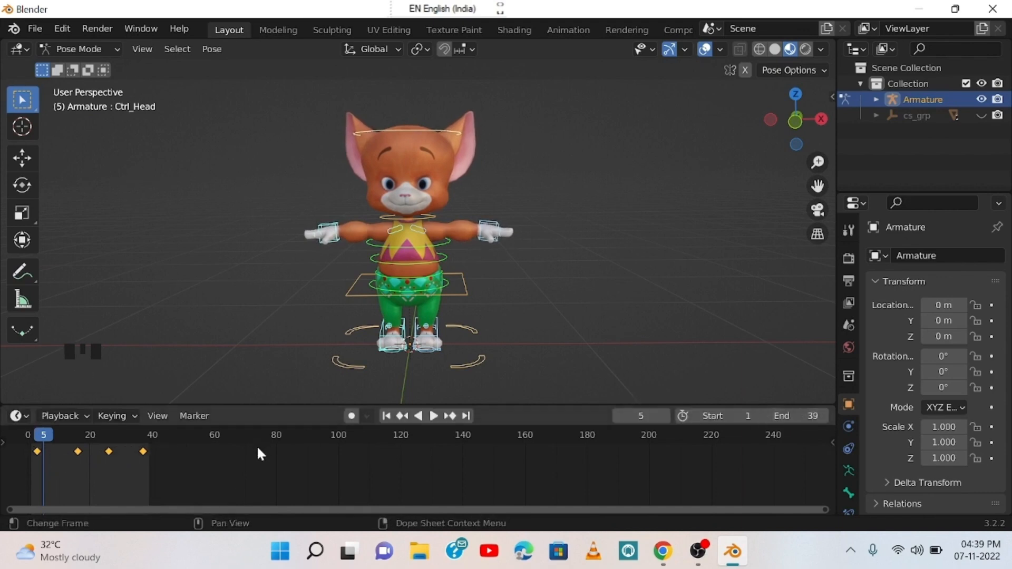
# Play the retimed animation from the first frame to check how it loops.
pyautogui.click(29, 437)
pyautogui.press('space')
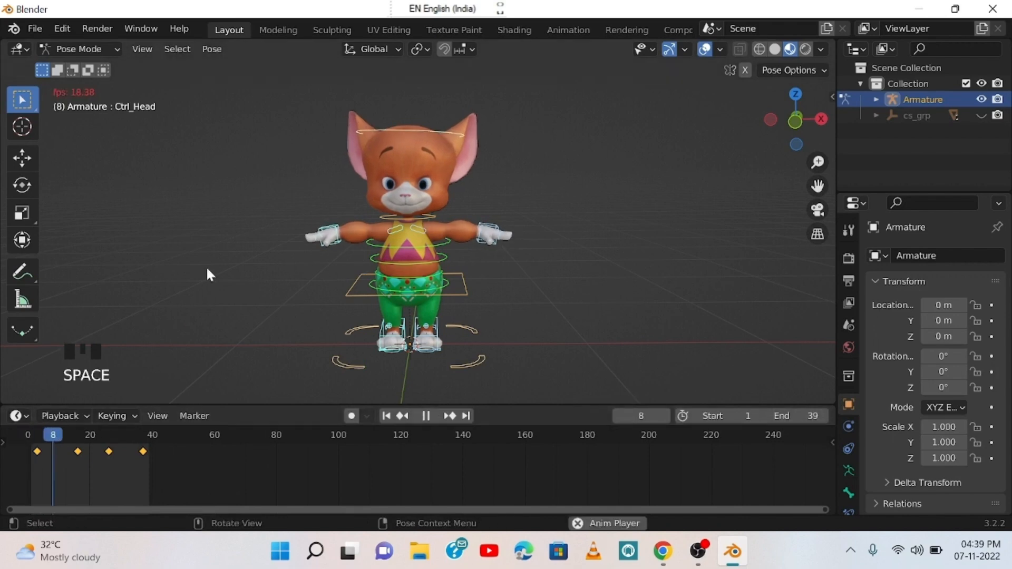
pyautogui.press('space')
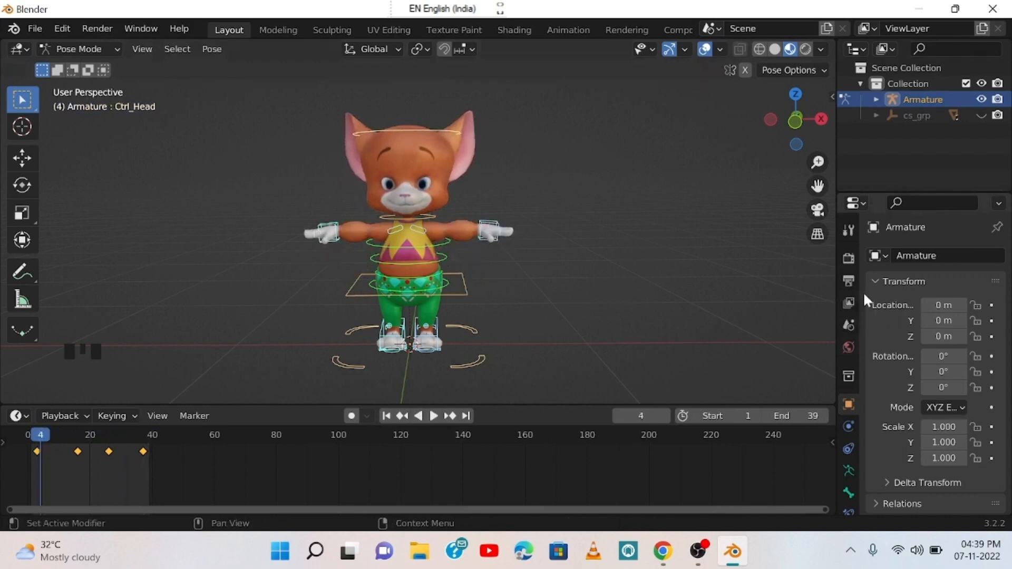
# Show the scene's output properties in a wider properties area and start choosing the render output folder.
pyautogui.click(848, 281)
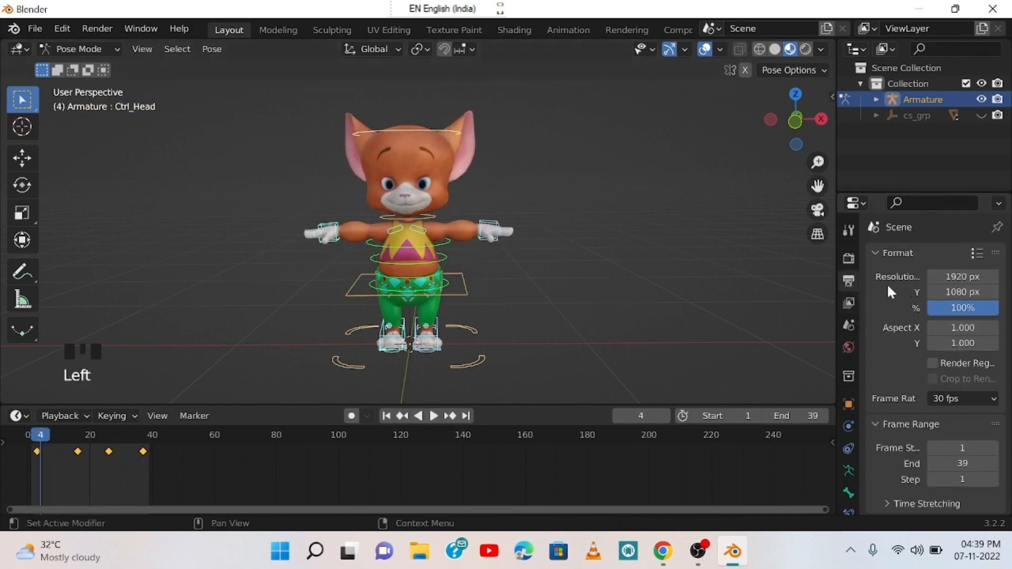
pyautogui.moveTo(837, 324); pyautogui.dragTo(755, 332)
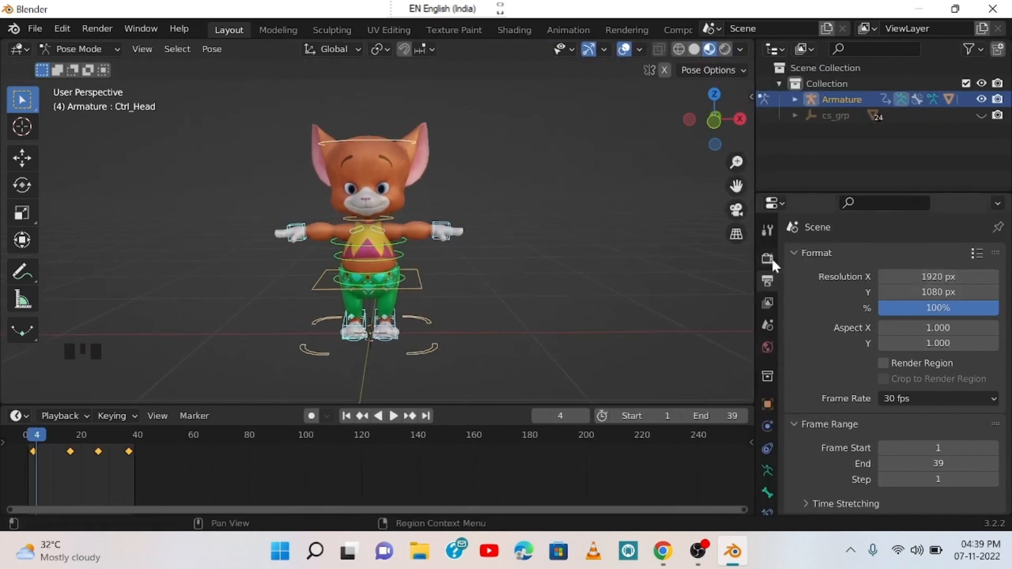
pyautogui.scroll(-3, 866, 340)
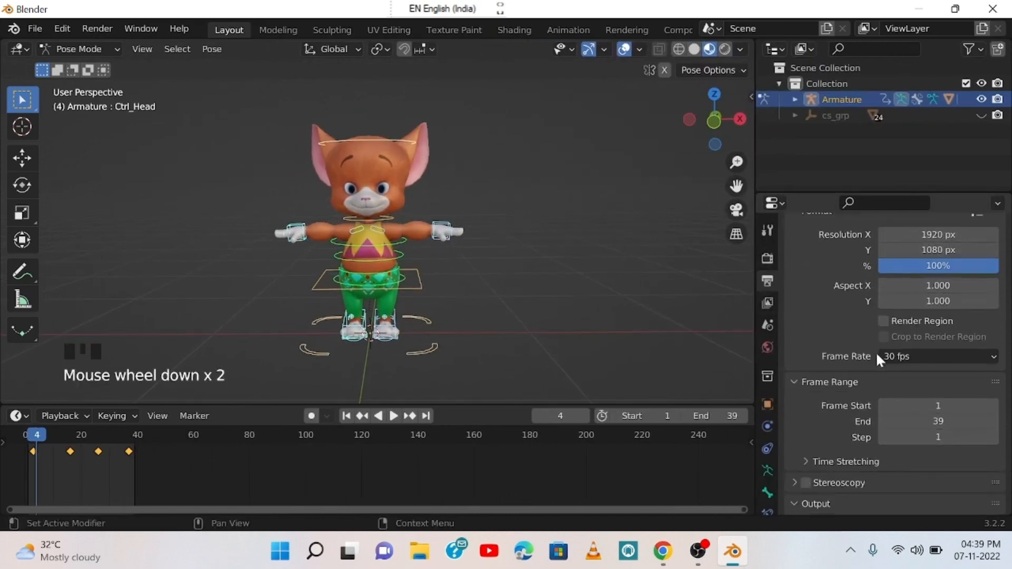
pyautogui.scroll(-5, 882, 355)
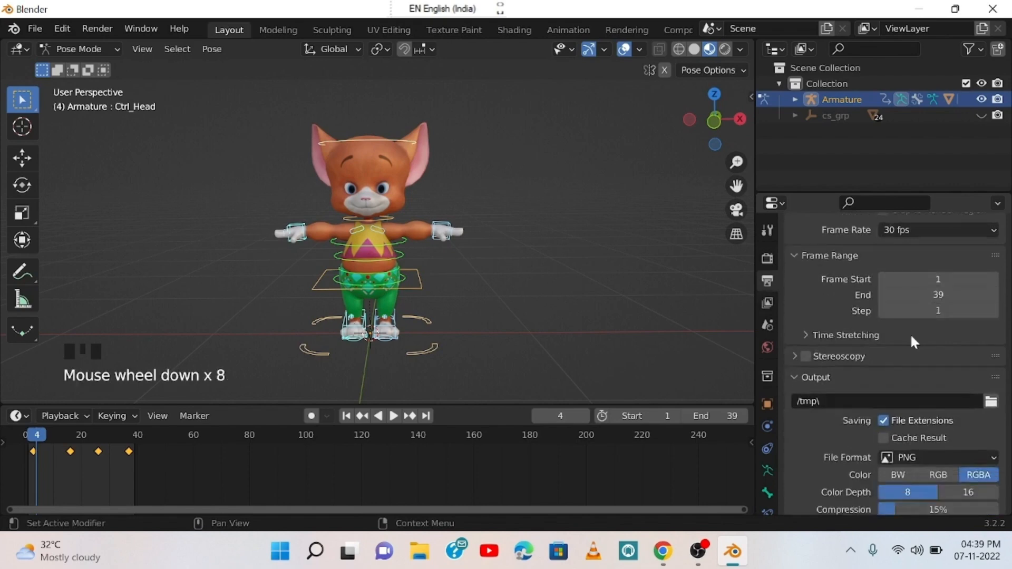
pyautogui.scroll(-1, 906, 332)
pyautogui.click(990, 382)
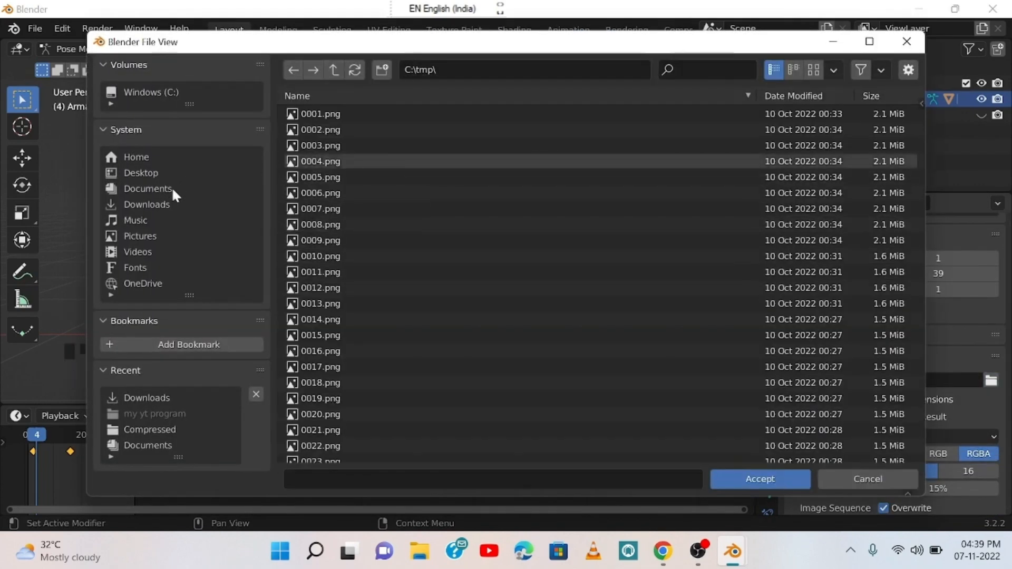
# Look through Downloads and the Desktop, and open the YouTube LEARN4ONE folder as a possible output location.
pyautogui.click(159, 206)
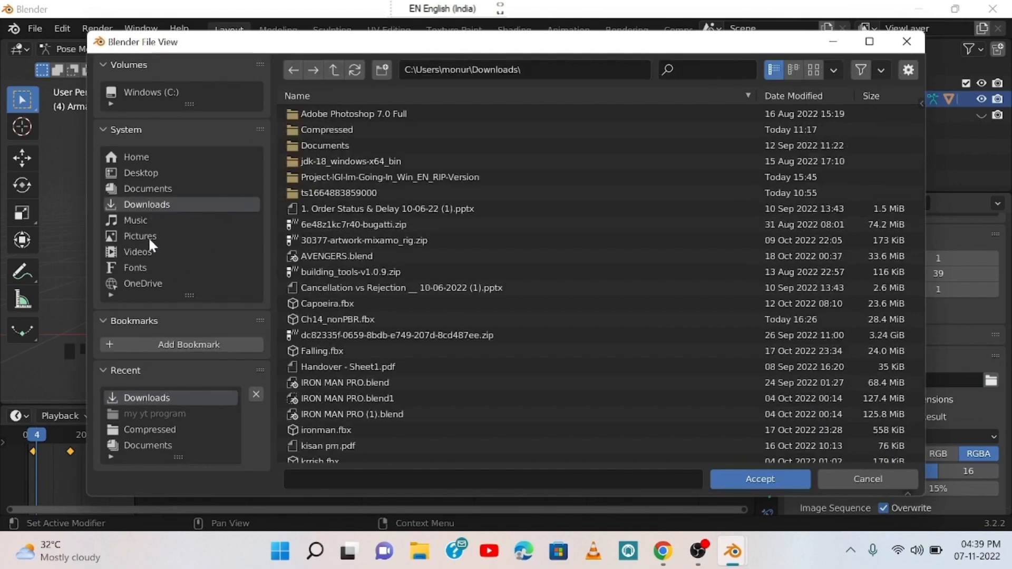
pyautogui.scroll(-5, 316, 253)
pyautogui.click(138, 173)
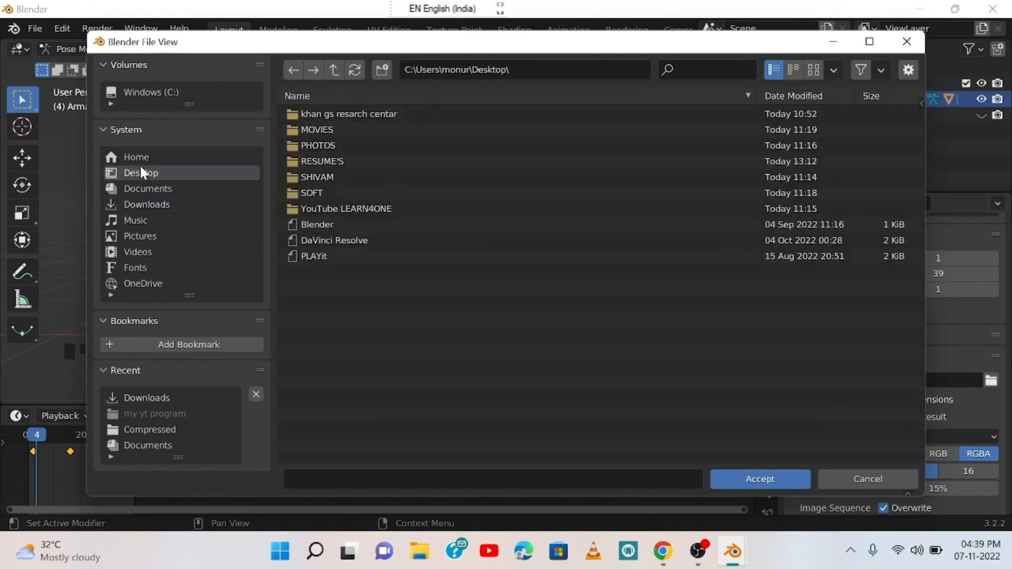
pyautogui.click(400, 208)
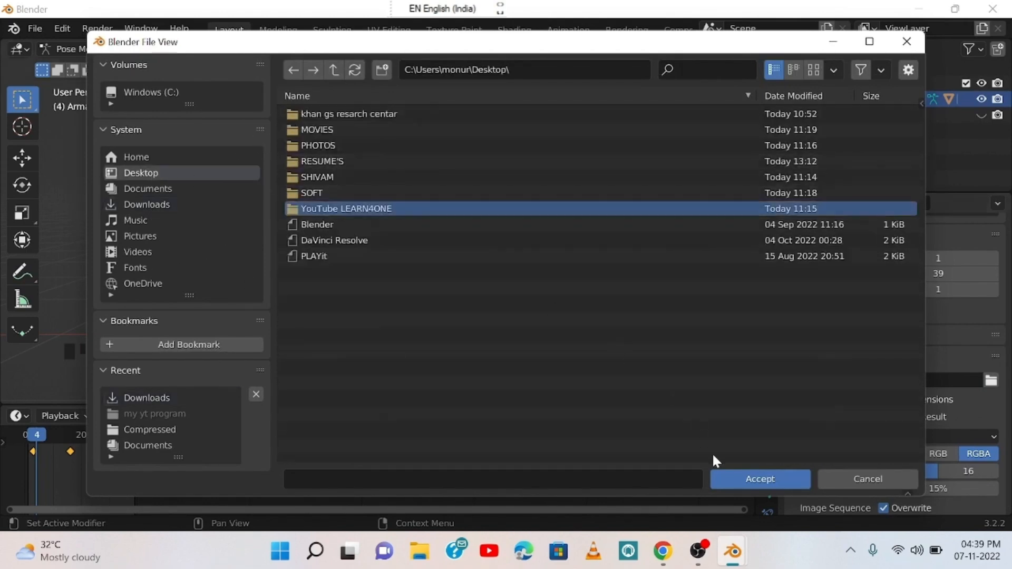
pyautogui.click(751, 479)
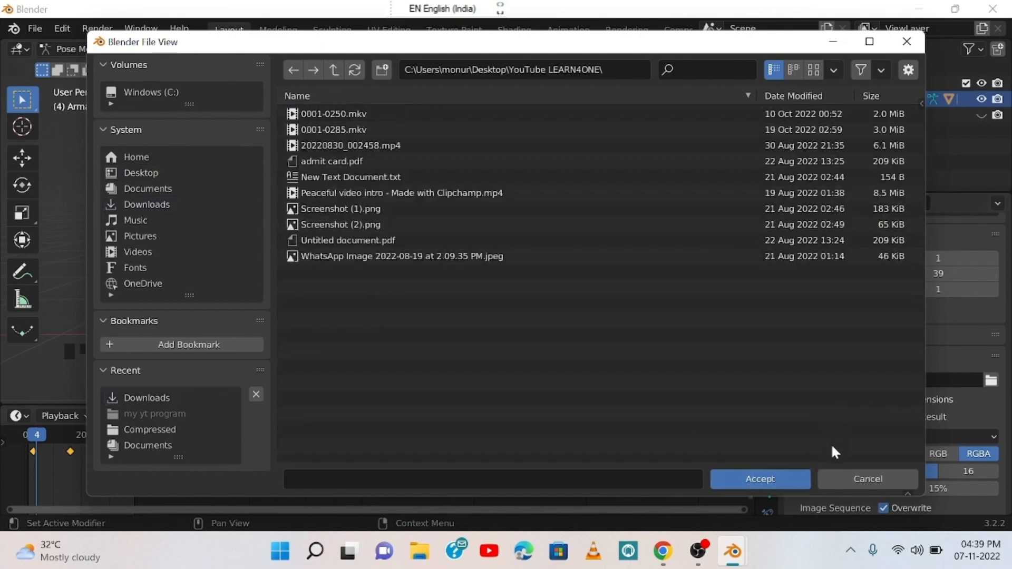
# Set the render output path to the Documents folder inside Downloads.
pyautogui.click(147, 205)
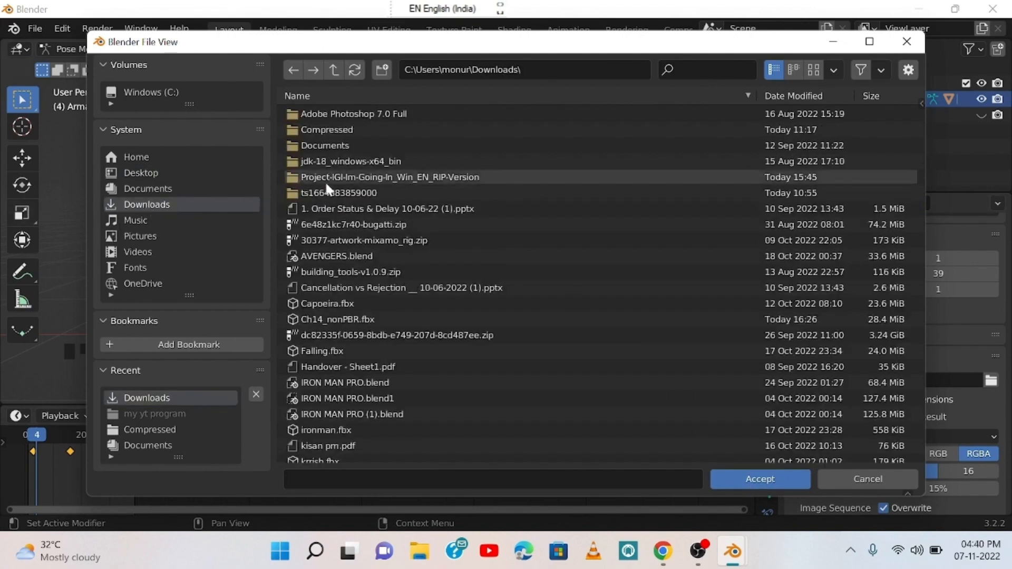
pyautogui.click(333, 129)
pyautogui.click(335, 146)
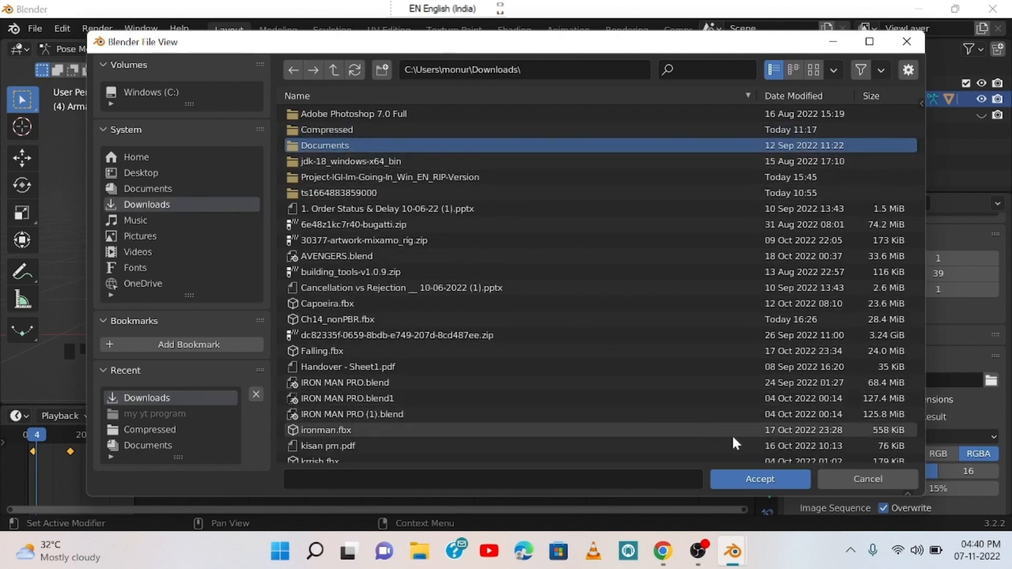
pyautogui.click(743, 478)
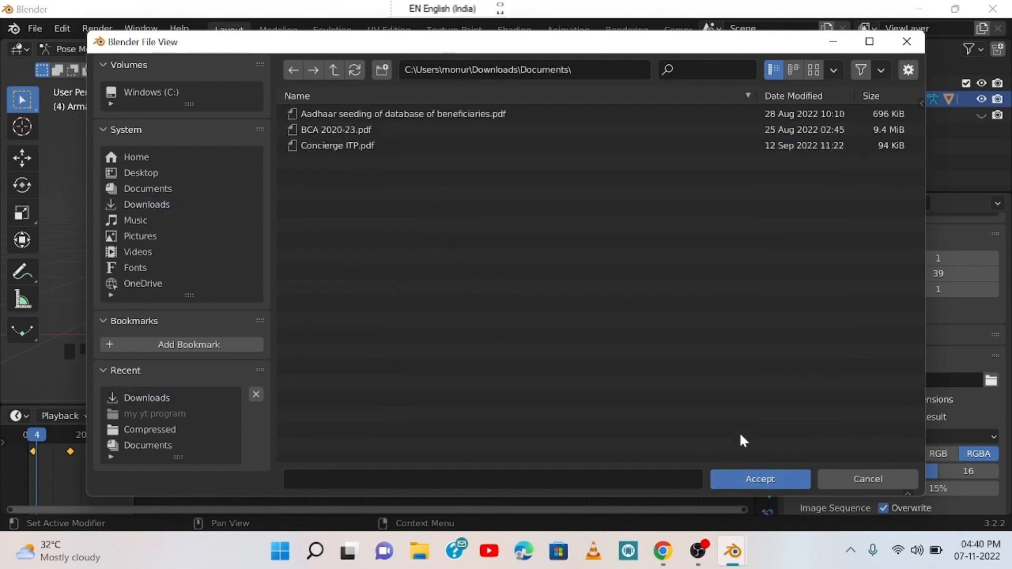
pyautogui.click(792, 481)
# Set the output file format to FFmpeg Video and review the remaining output settings.
pyautogui.scroll(-3, 852, 362)
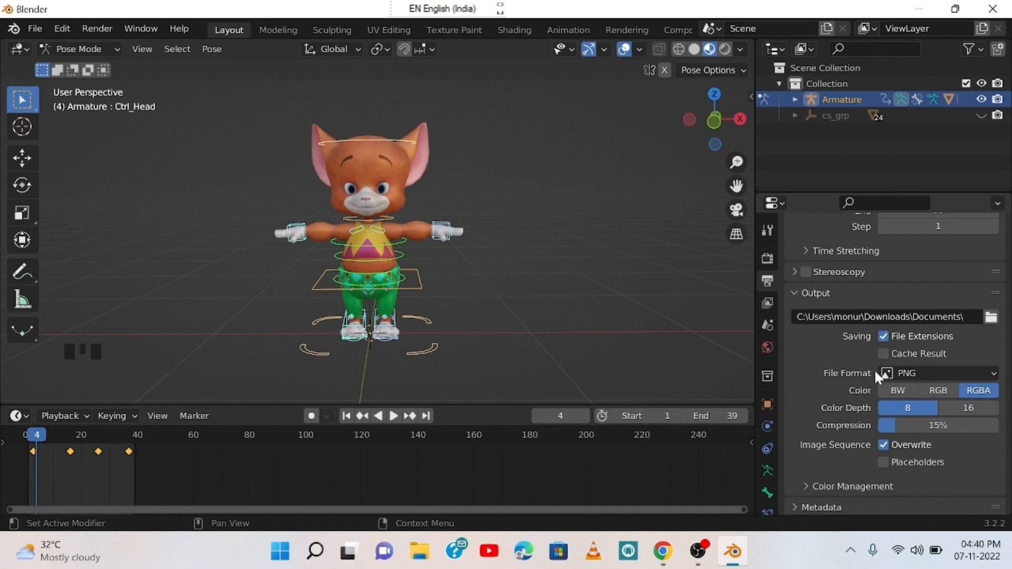
pyautogui.click(893, 372)
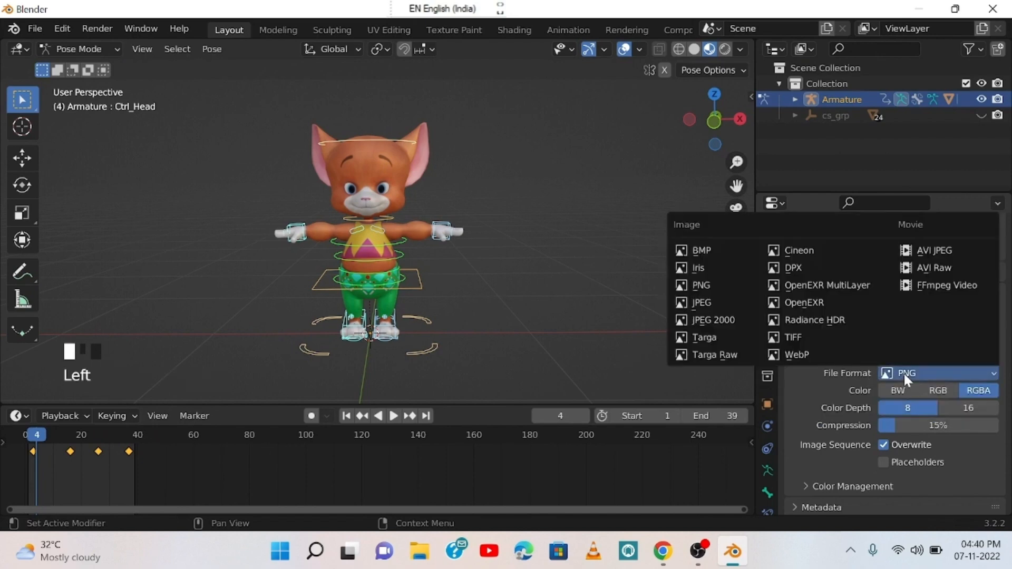
pyautogui.click(940, 286)
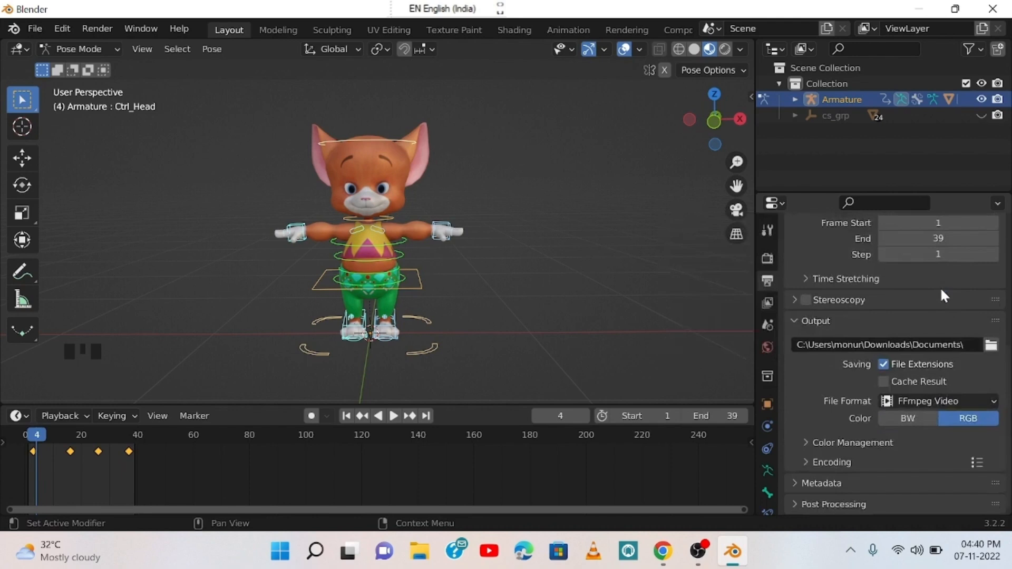
pyautogui.scroll(-2, 927, 476)
pyautogui.scroll(-1, 926, 469)
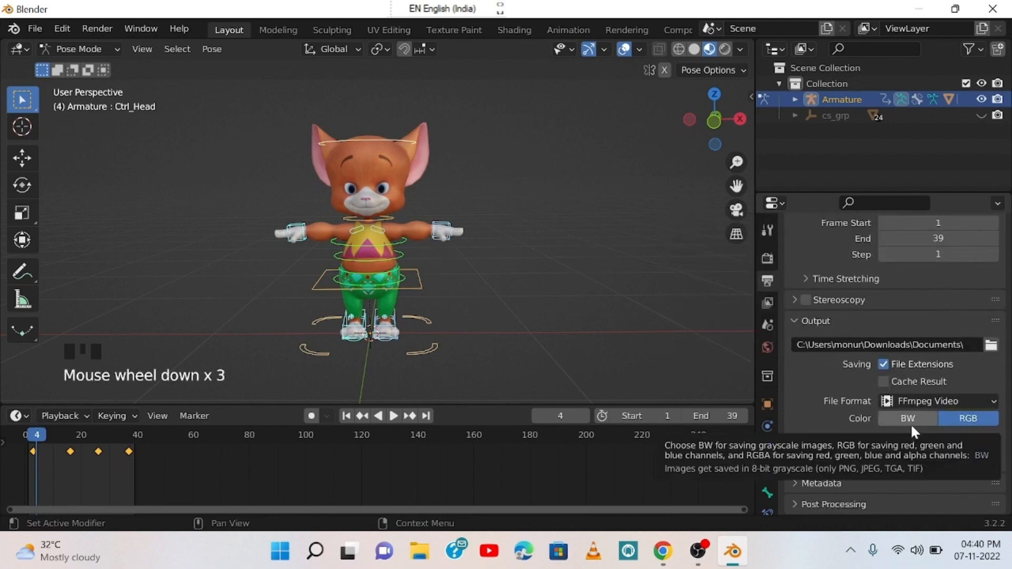
pyautogui.scroll(-3, 933, 428)
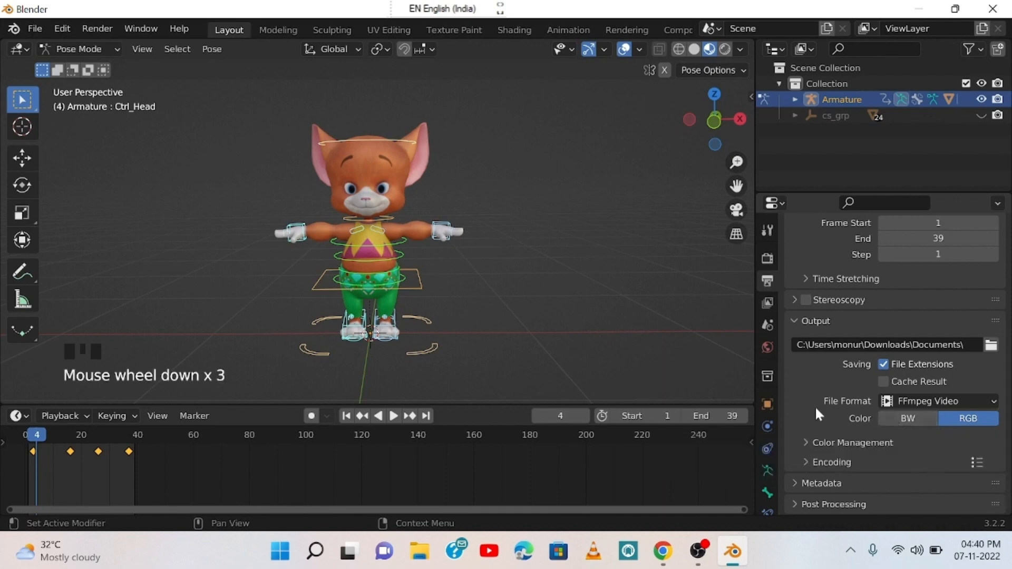
# Try to render the animation and narrow the properties area to enlarge the viewport.
pyautogui.click(106, 28)
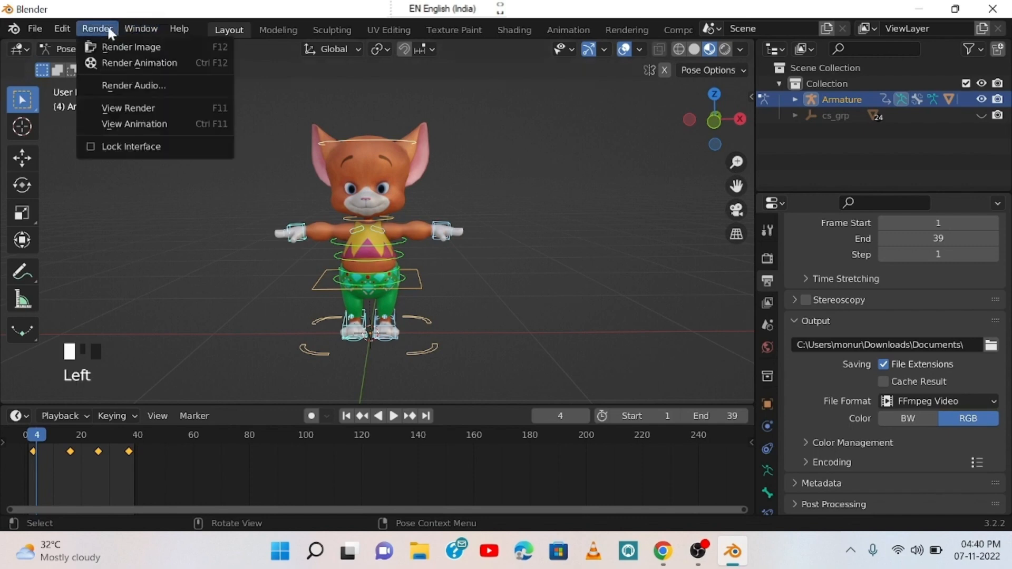
pyautogui.click(115, 61)
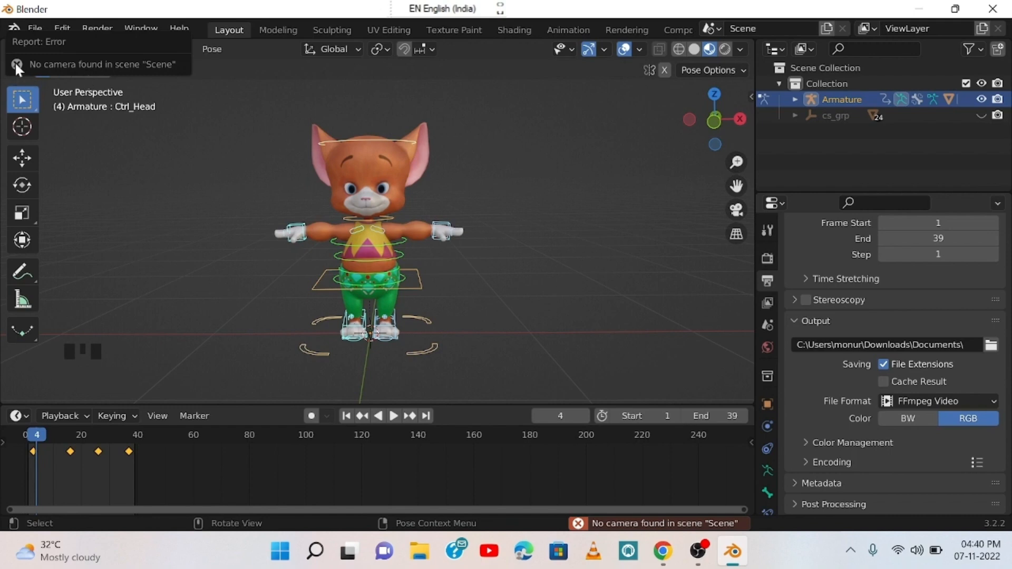
pyautogui.moveTo(752, 276); pyautogui.dragTo(784, 275)
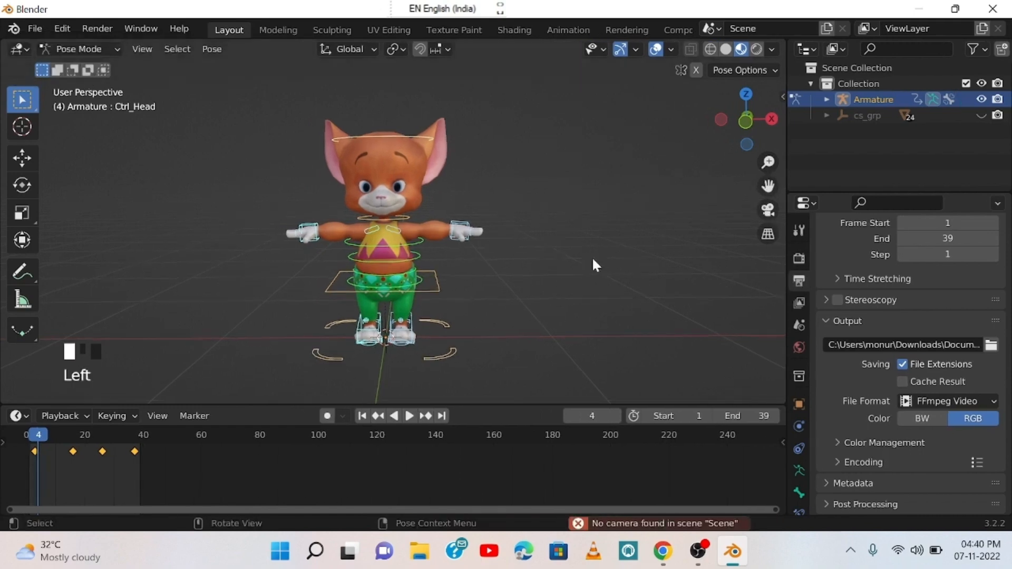
# Switch the armature from Pose Mode to Object Mode and set the viewport to Rendered shading.
pyautogui.scroll(-5, 490, 303)
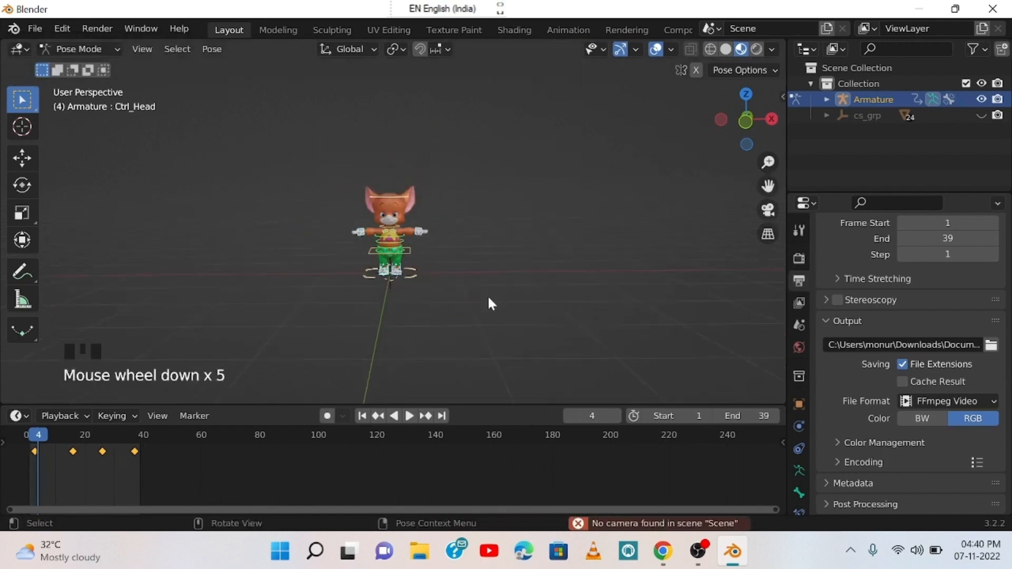
pyautogui.click(80, 50)
pyautogui.click(87, 64)
pyautogui.moveTo(602, 300); pyautogui.dragTo(646, 230, button='middle')
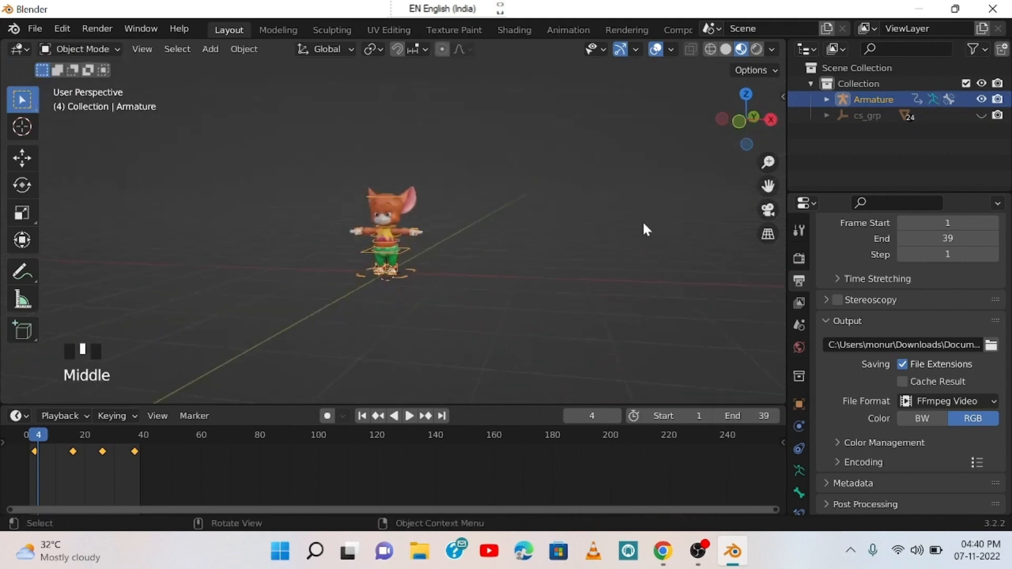
pyautogui.doubleClick(757, 51)
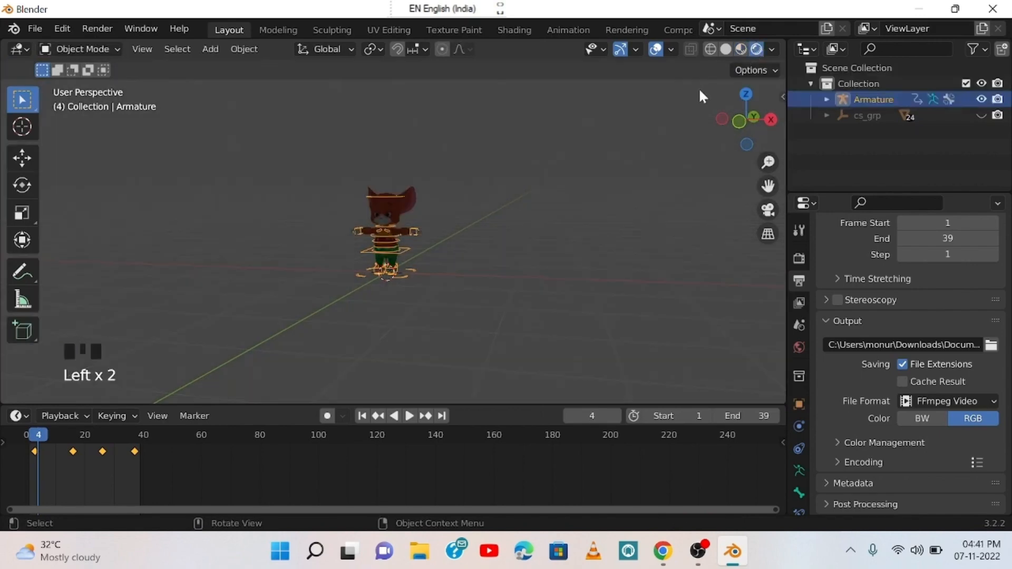
# Add a point light at the character's feet and raise it along the Z axis to above the character's head.
pyautogui.moveTo(437, 254)
pyautogui.mouseDown(button='middle')
pyautogui.moveTo(403, 285)
pyautogui.moveTo(378, 239)
pyautogui.mouseUp(button='middle')
pyautogui.scroll(2, 465, 285)
pyautogui.moveTo(466, 284); pyautogui.dragTo(520, 258, button='middle')
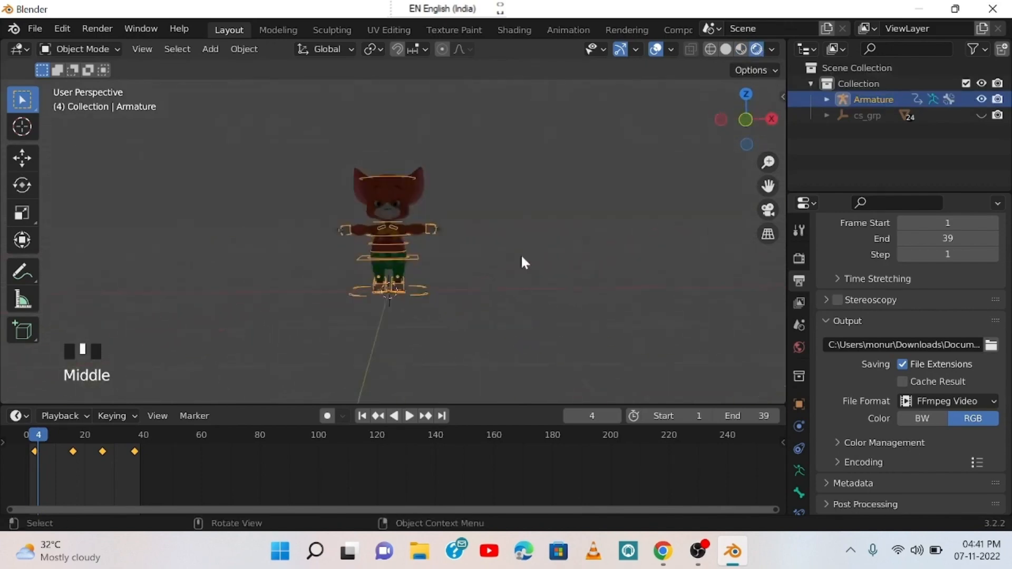
pyautogui.hotkey('shift', 'a')
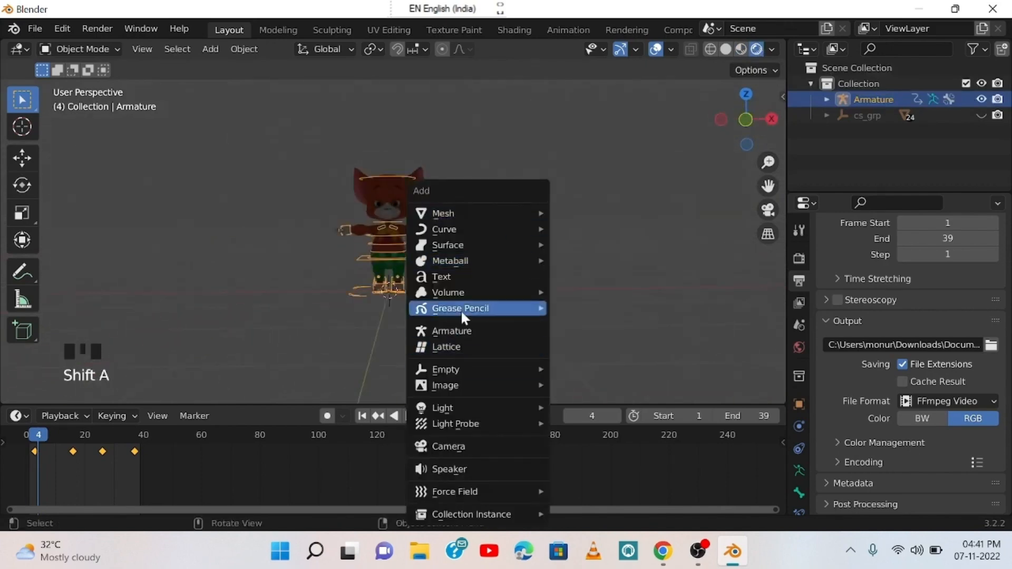
pyautogui.moveTo(484, 411)
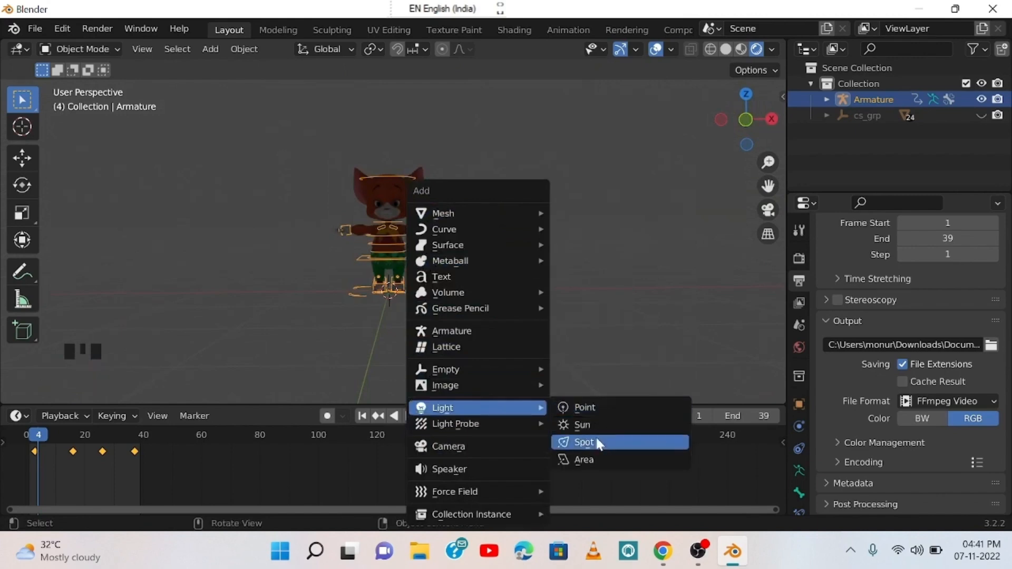
pyautogui.click(611, 405)
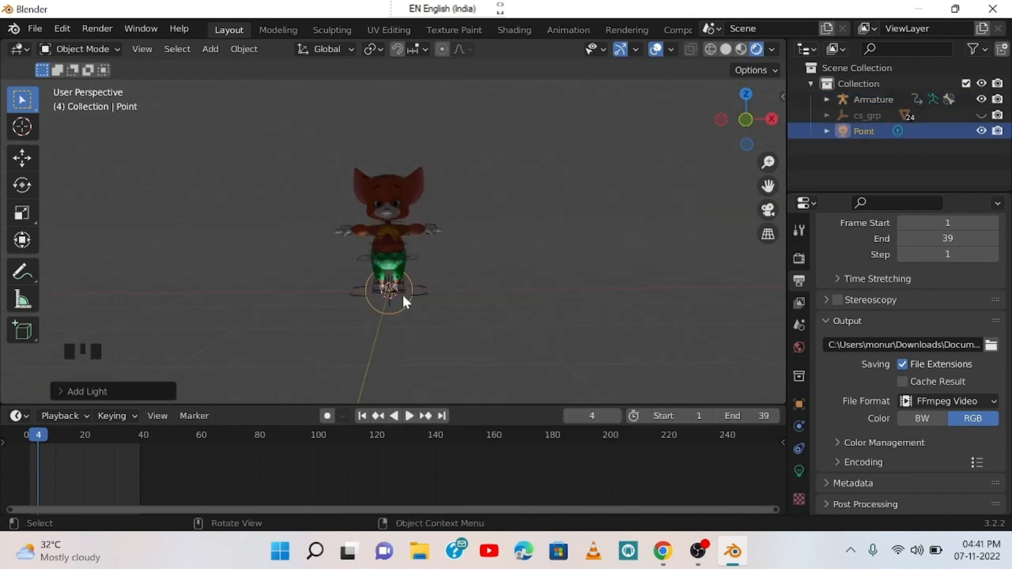
pyautogui.press('g')
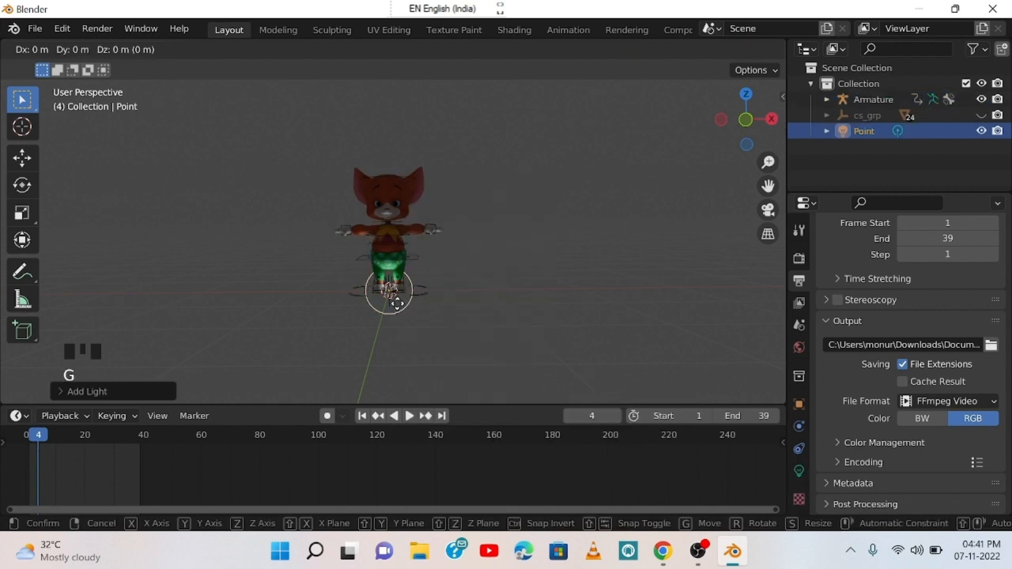
pyautogui.press('z')
pyautogui.click(409, 133)
pyautogui.moveTo(445, 207); pyautogui.dragTo(429, 223, button='middle')
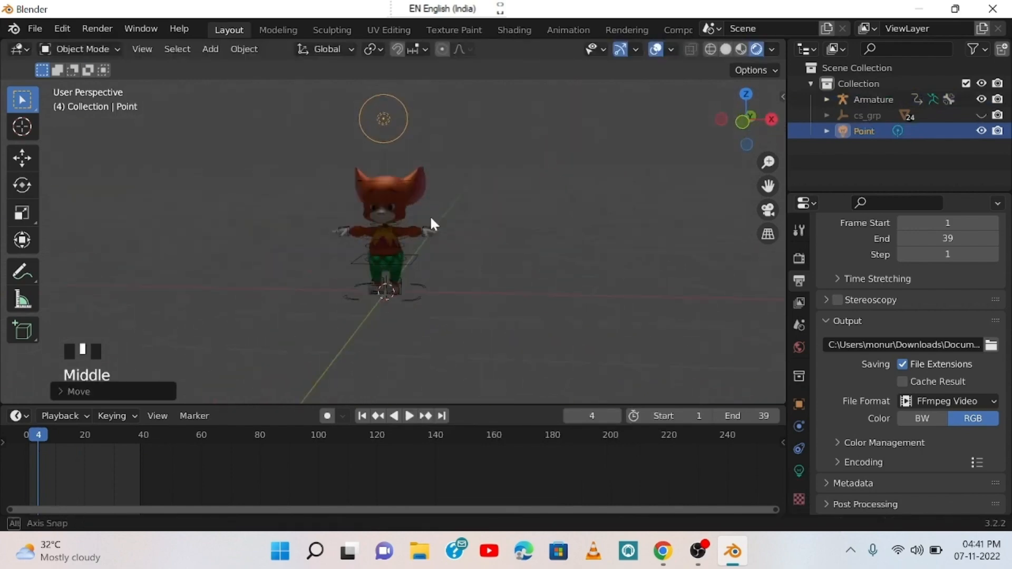
pyautogui.scroll(1, 429, 224)
pyautogui.scroll(-10, 801, 362)
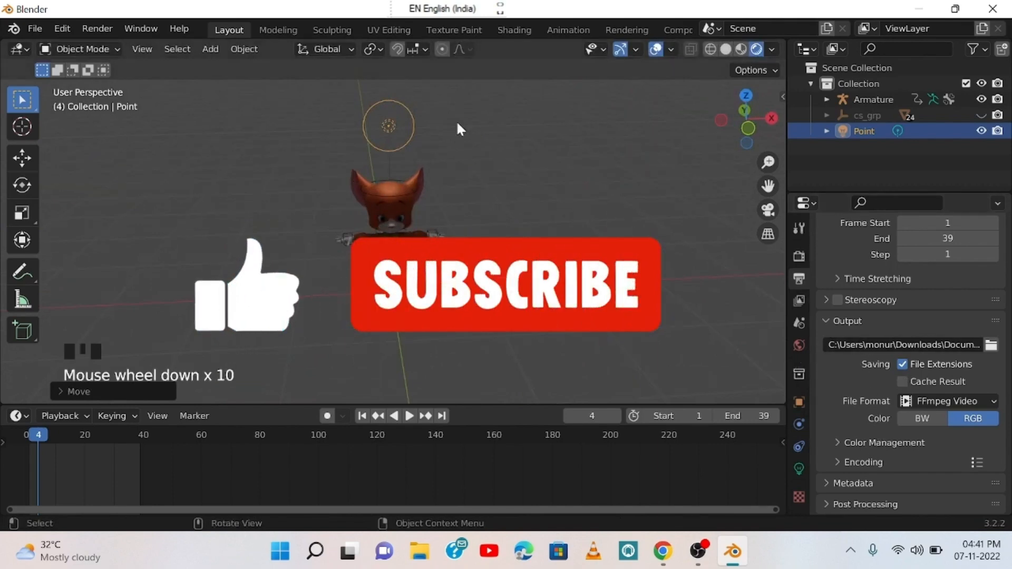
# Set the point light's power to 1000 W.
pyautogui.click(486, 121)
pyautogui.click(399, 111)
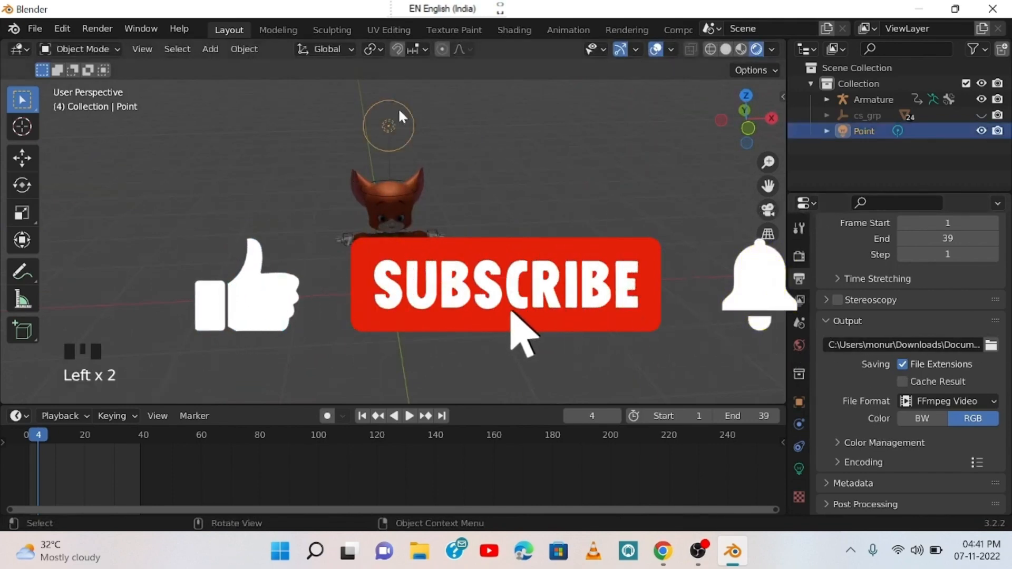
pyautogui.click(798, 469)
pyautogui.click(927, 356)
pyautogui.write('1000')
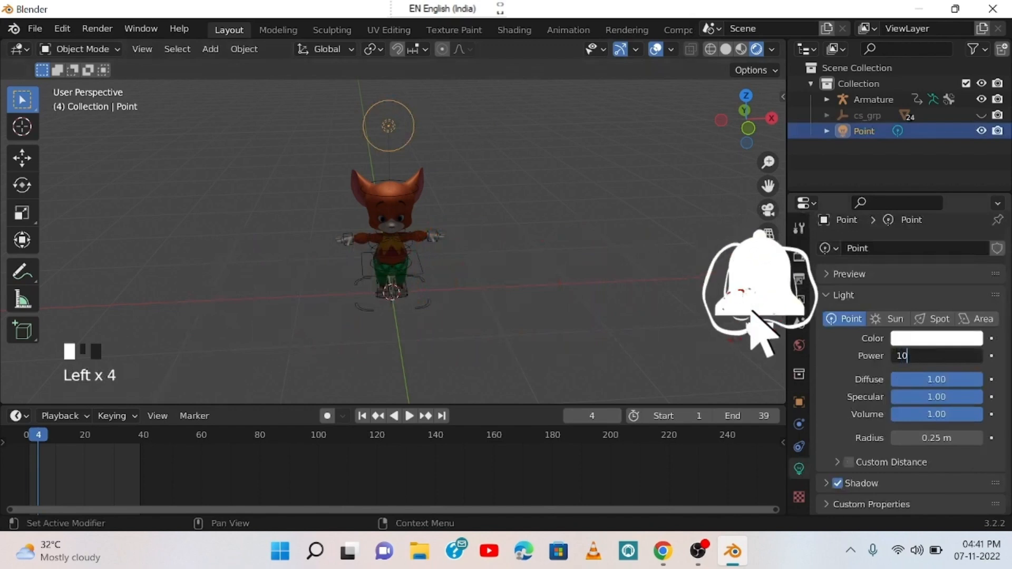
pyautogui.moveTo(583, 267); pyautogui.dragTo(585, 241, button='middle')
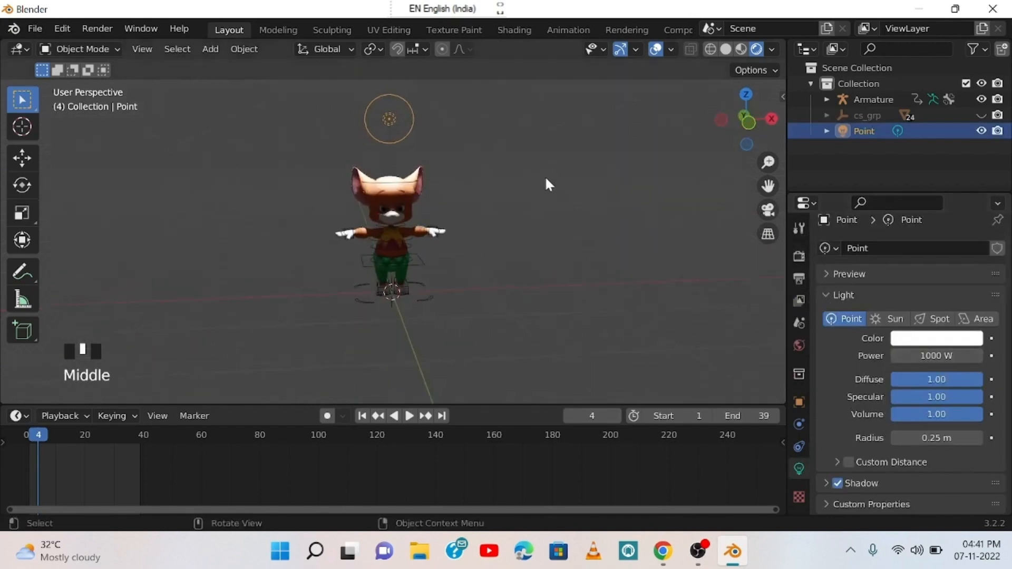
# Move the point light up and away to one side of the character, and place a duplicate on the opposite side.
pyautogui.press('g')
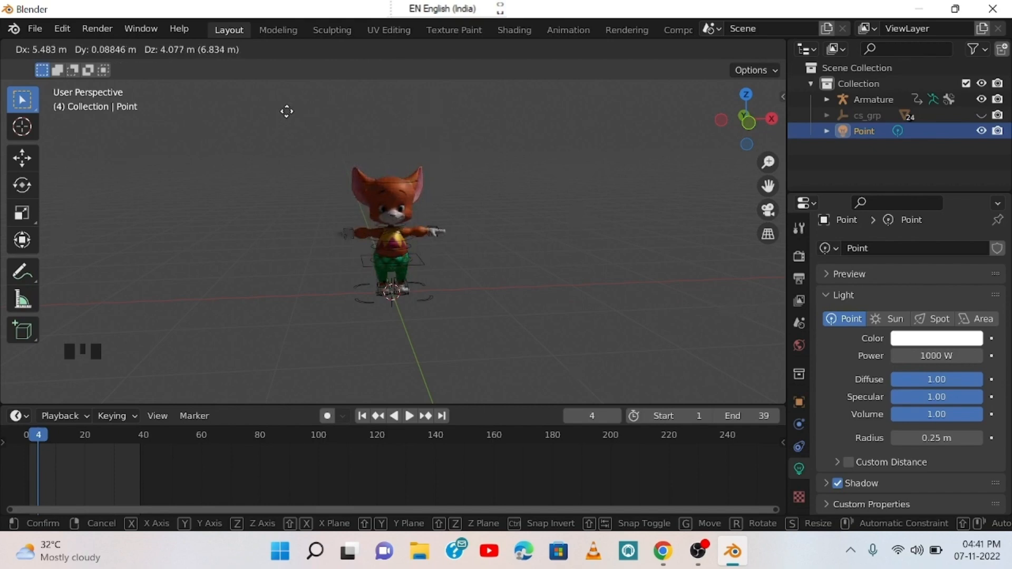
pyautogui.click(296, 132)
pyautogui.scroll(-7, 490, 271)
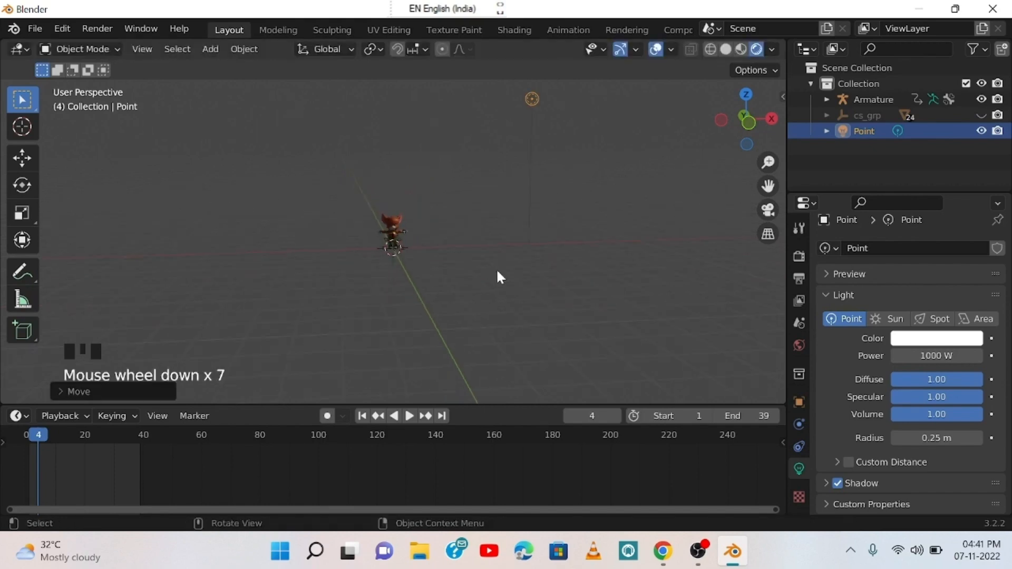
pyautogui.hotkey('shift', 'd')
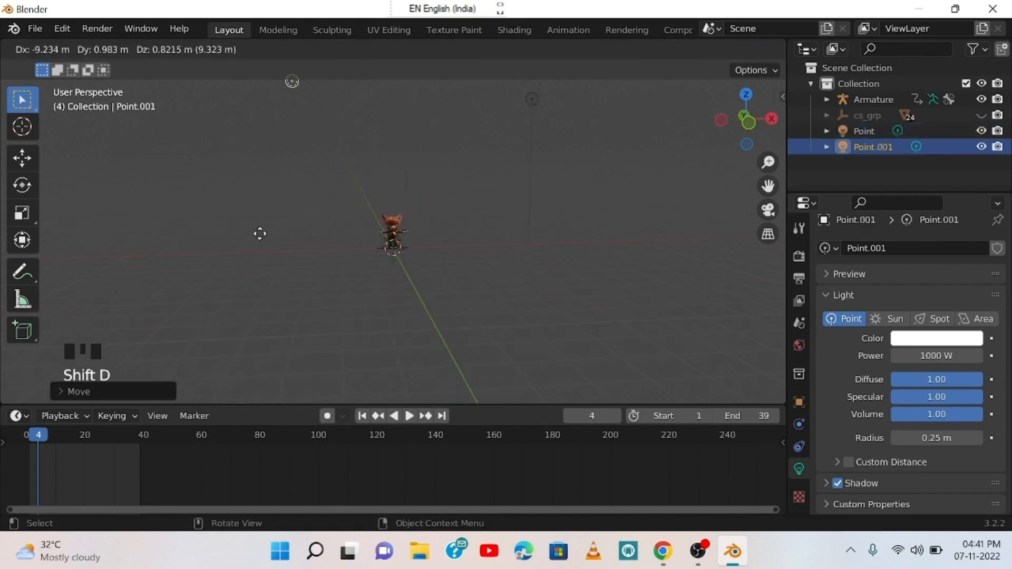
pyautogui.click(254, 266)
pyautogui.click(426, 249)
pyautogui.scroll(13, 429, 248)
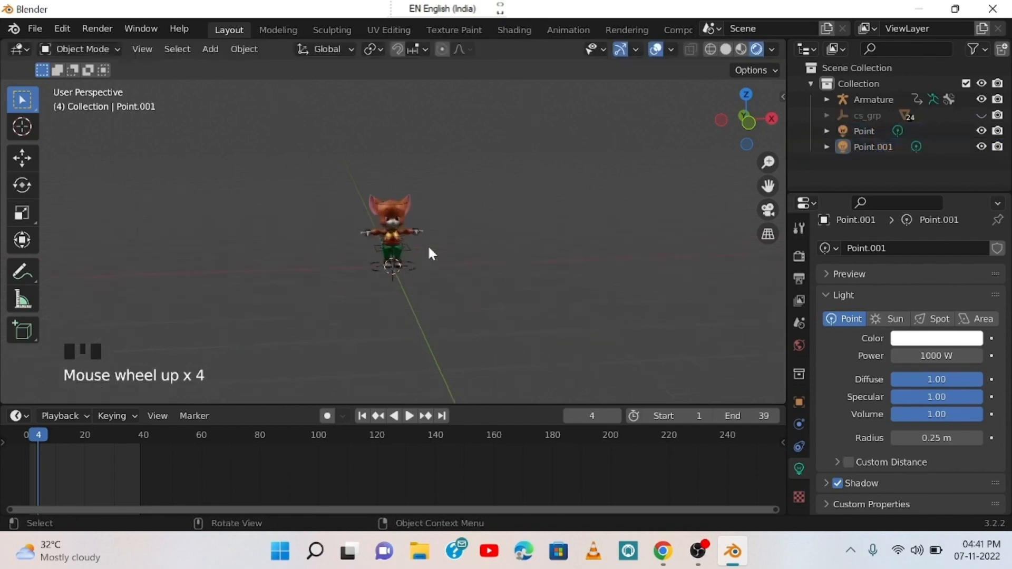
pyautogui.scroll(-14, 432, 246)
# Move both point lights lower and closer to the character.
pyautogui.click(514, 121)
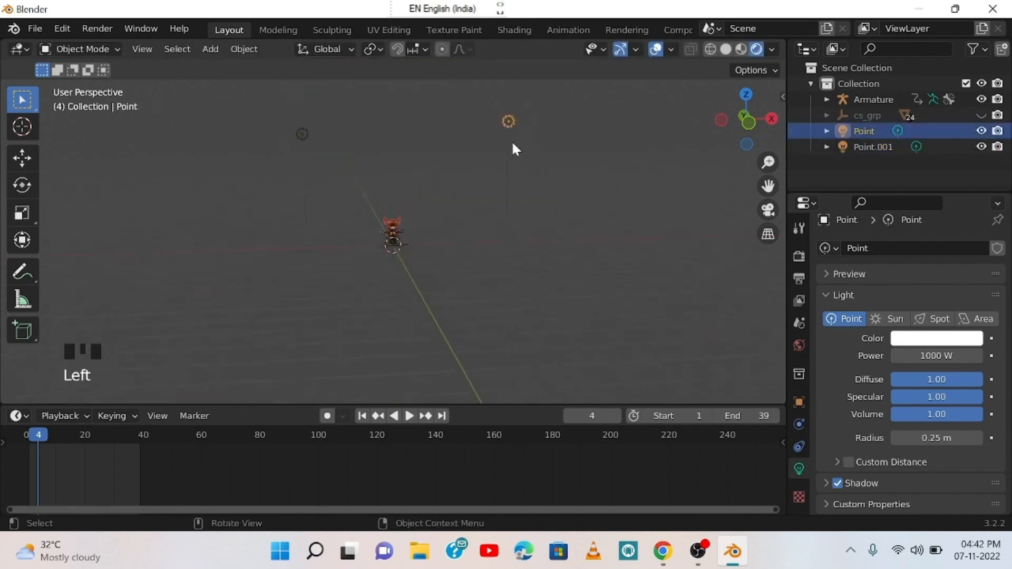
pyautogui.press('g')
pyautogui.click(459, 168)
pyautogui.press('g')
pyautogui.rightClick(297, 145)
pyautogui.click(303, 132)
pyautogui.press('g')
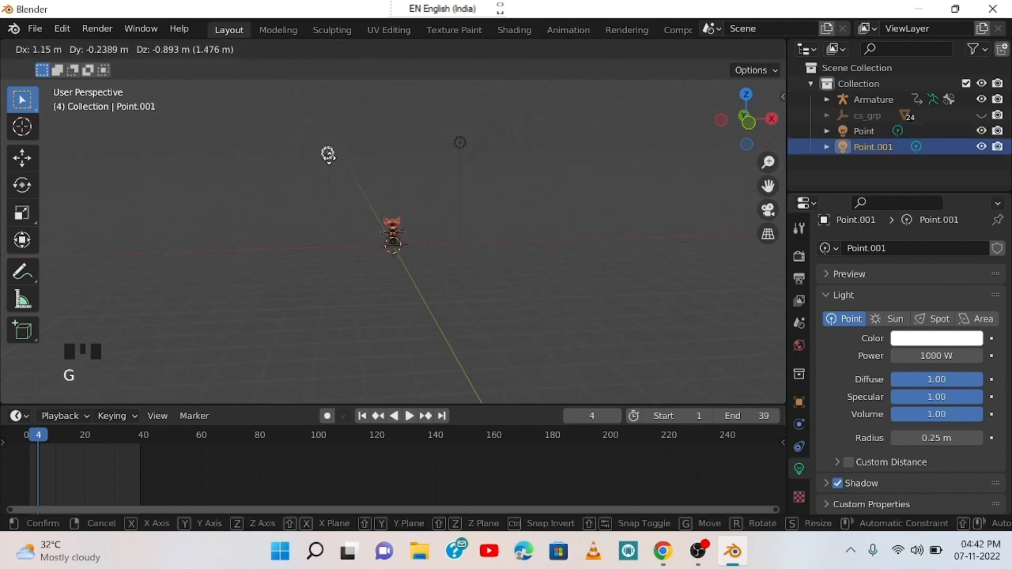
pyautogui.click(332, 154)
pyautogui.click(344, 252)
pyautogui.scroll(13, 374, 247)
pyautogui.scroll(-6, 472, 176)
# Duplicate the second point light twice, placing one copy in front of the character and the other farther back.
pyautogui.moveTo(418, 255); pyautogui.dragTo(578, 289, button='middle')
pyautogui.scroll(-6, 438, 270)
pyautogui.moveTo(413, 246); pyautogui.dragTo(440, 230, button='middle')
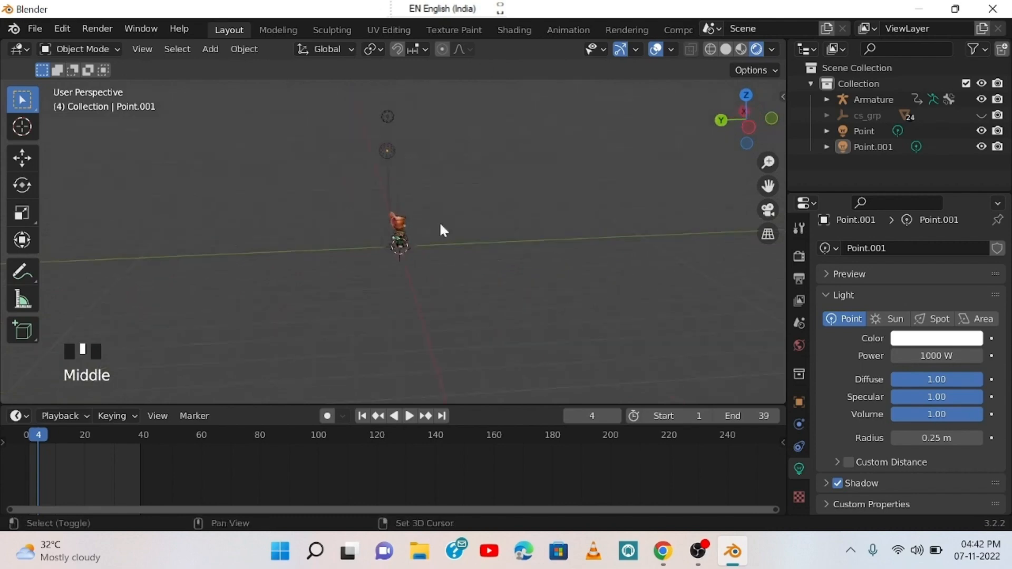
pyautogui.click(385, 150)
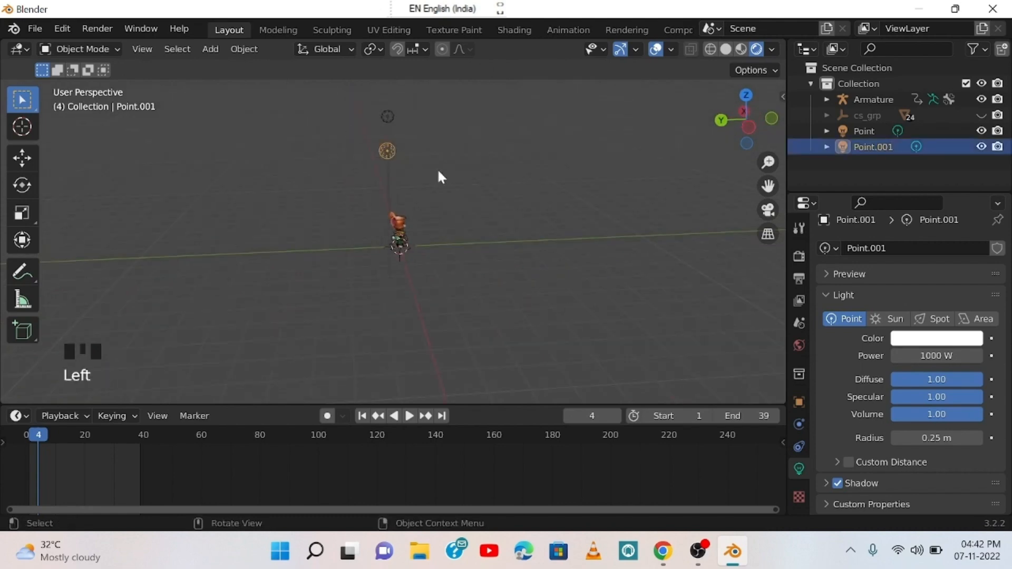
pyautogui.hotkey('shift', 'd')
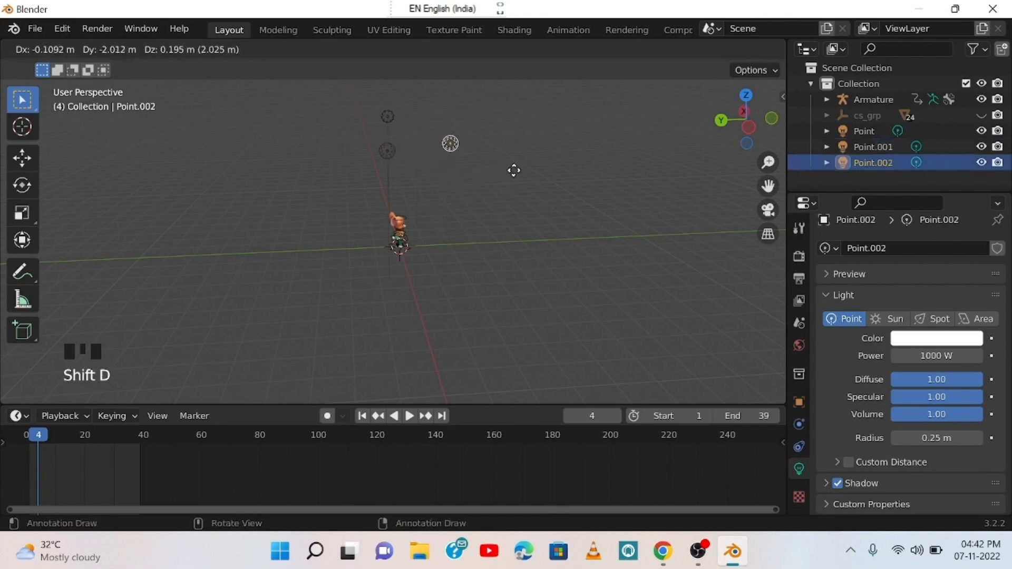
pyautogui.click(545, 159)
pyautogui.hotkey('shift', 'd')
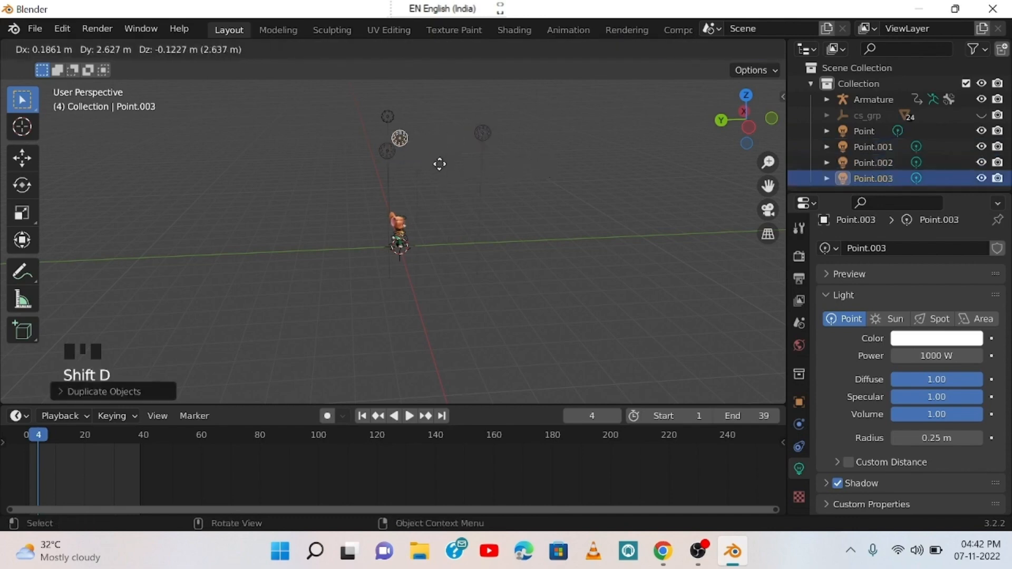
pyautogui.click(379, 149)
# Add a mesh plane beneath the character and scale it up into a large floor.
pyautogui.moveTo(528, 206); pyautogui.dragTo(364, 195, button='middle')
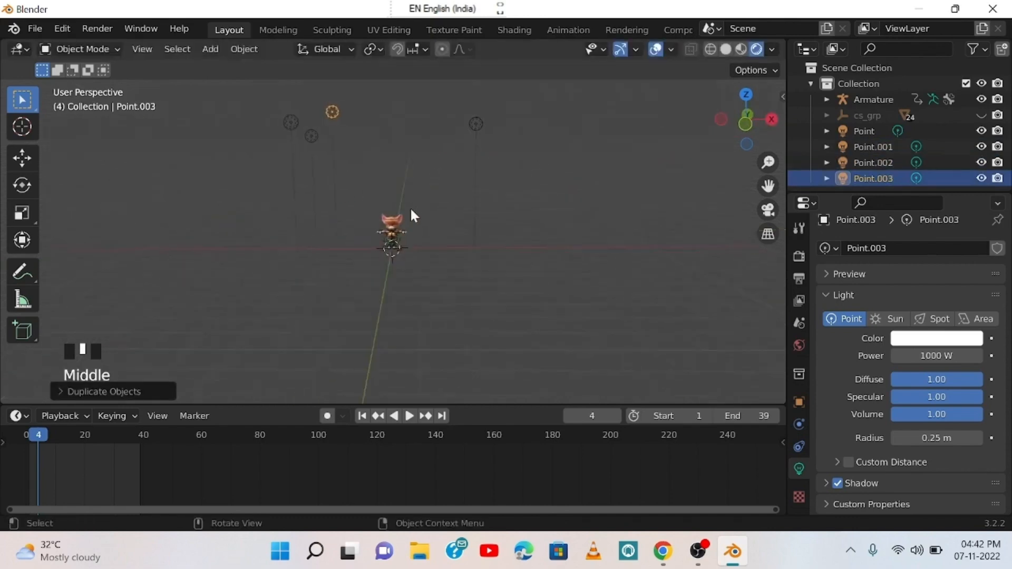
pyautogui.scroll(5, 431, 279)
pyautogui.scroll(5, 431, 278)
pyautogui.scroll(-7, 433, 278)
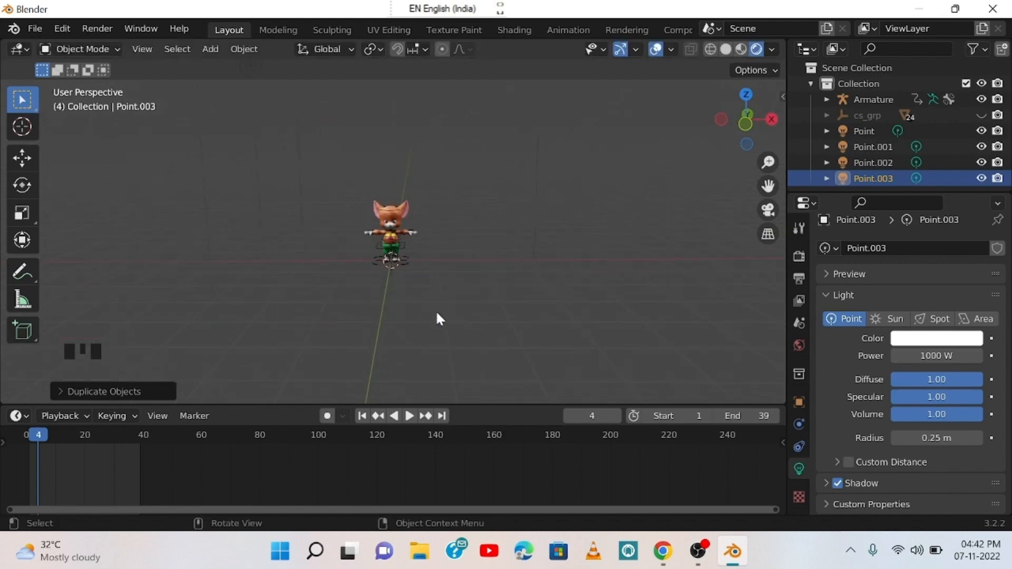
pyautogui.scroll(-4, 456, 239)
pyautogui.moveTo(456, 236); pyautogui.dragTo(459, 319, button='middle')
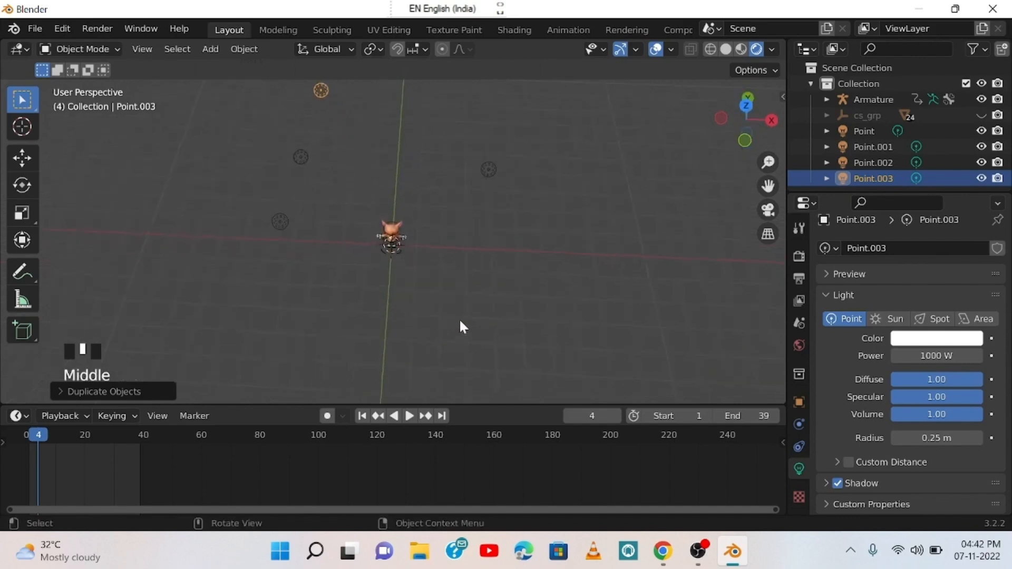
pyautogui.hotkey('shift', 'a')
pyautogui.moveTo(475, 127)
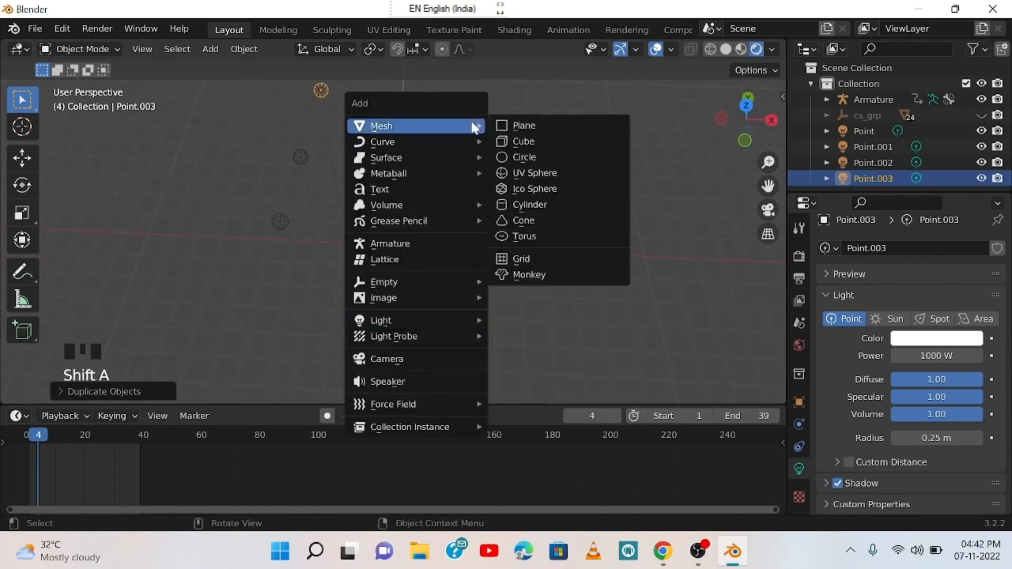
pyautogui.click(512, 127)
pyautogui.press('s')
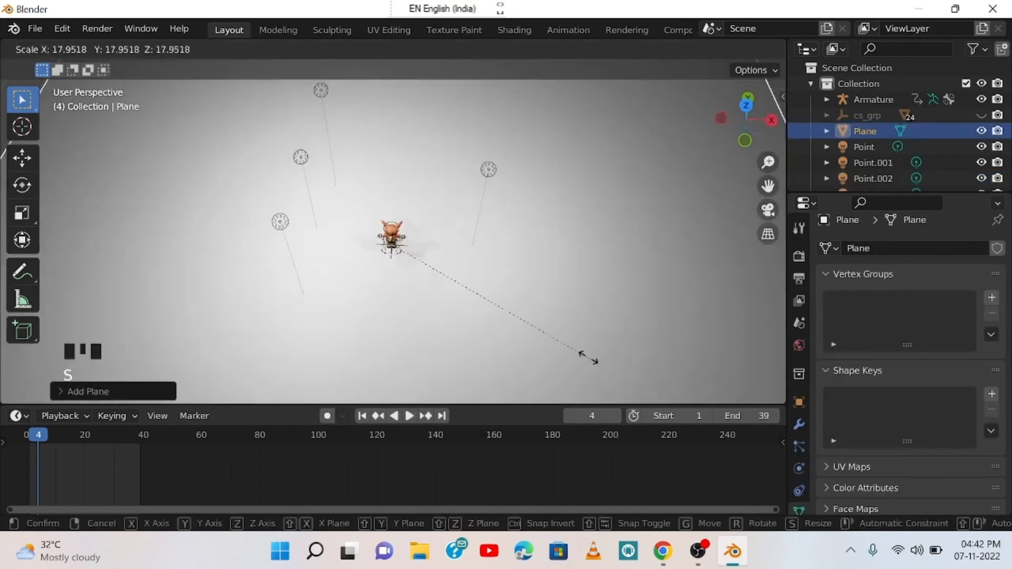
pyautogui.click(437, 341)
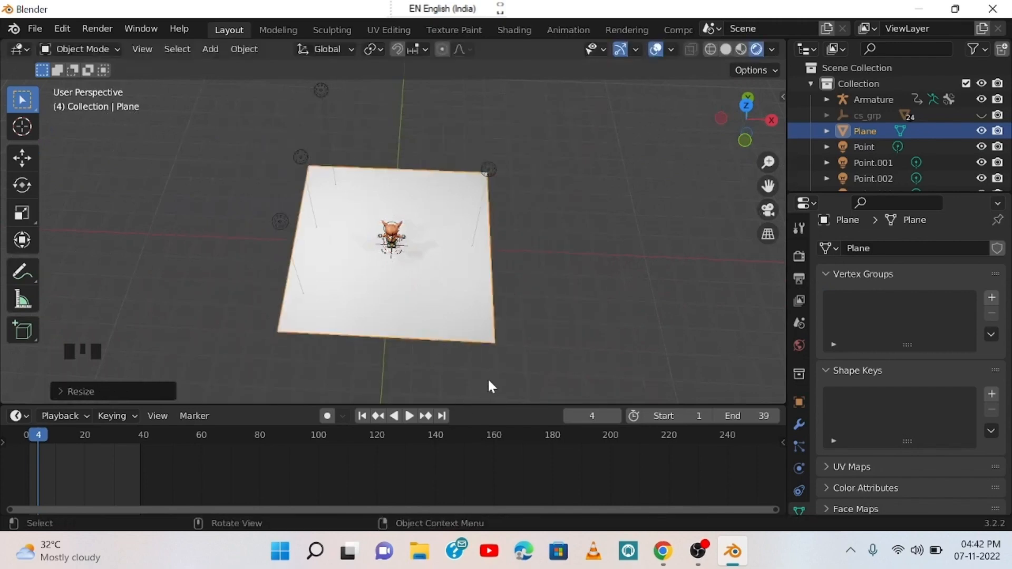
pyautogui.click(488, 381)
# Add a camera and raise it along the Z axis to above the character's head.
pyautogui.moveTo(463, 309); pyautogui.dragTo(450, 240, button='middle')
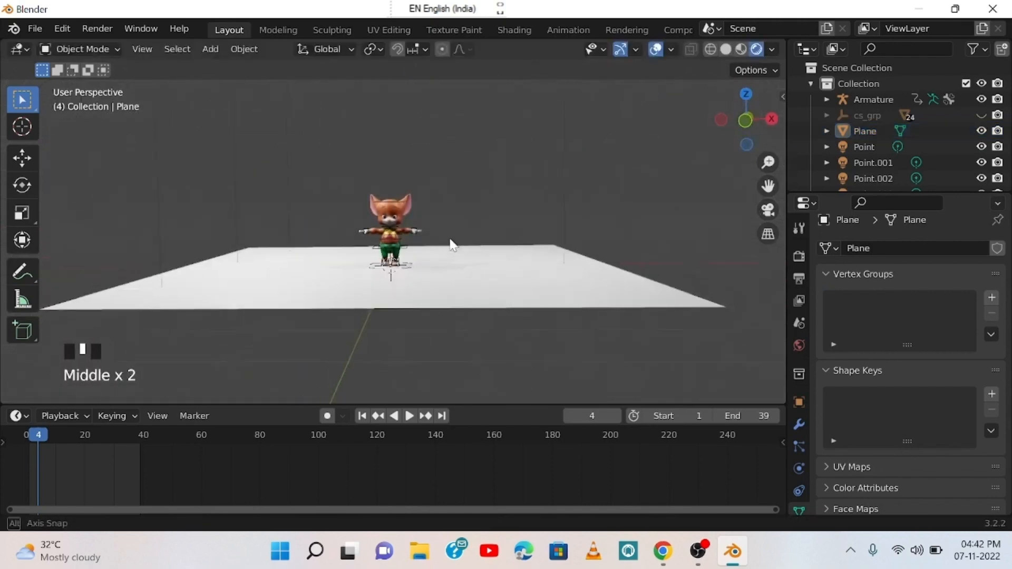
pyautogui.moveTo(450, 290); pyautogui.dragTo(528, 323, button='middle')
pyautogui.scroll(-3, 571, 306)
pyautogui.hotkey('shift', 'a')
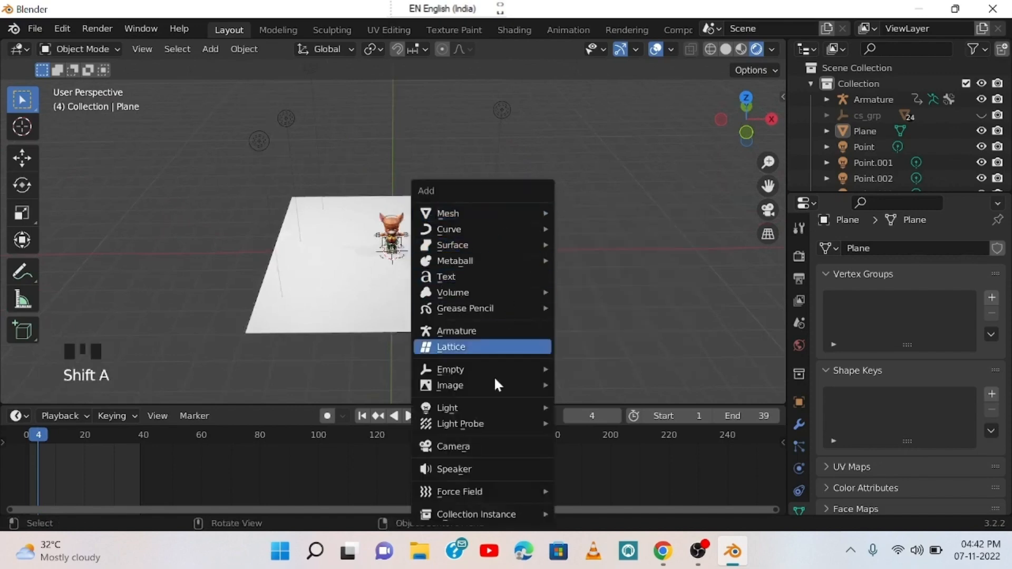
pyautogui.click(471, 447)
pyautogui.moveTo(416, 264); pyautogui.dragTo(448, 261, button='middle')
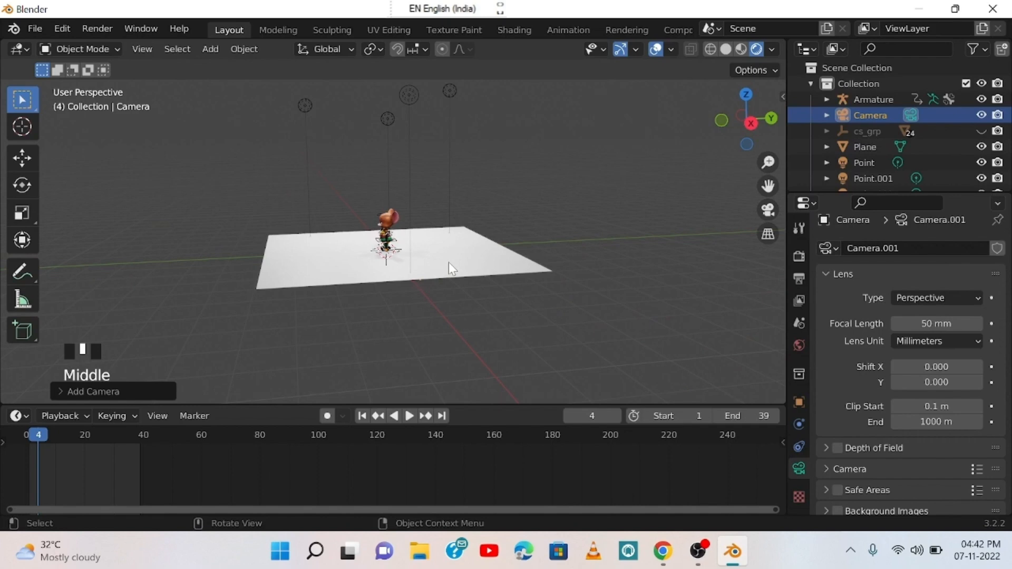
pyautogui.press('g')
pyautogui.press('z')
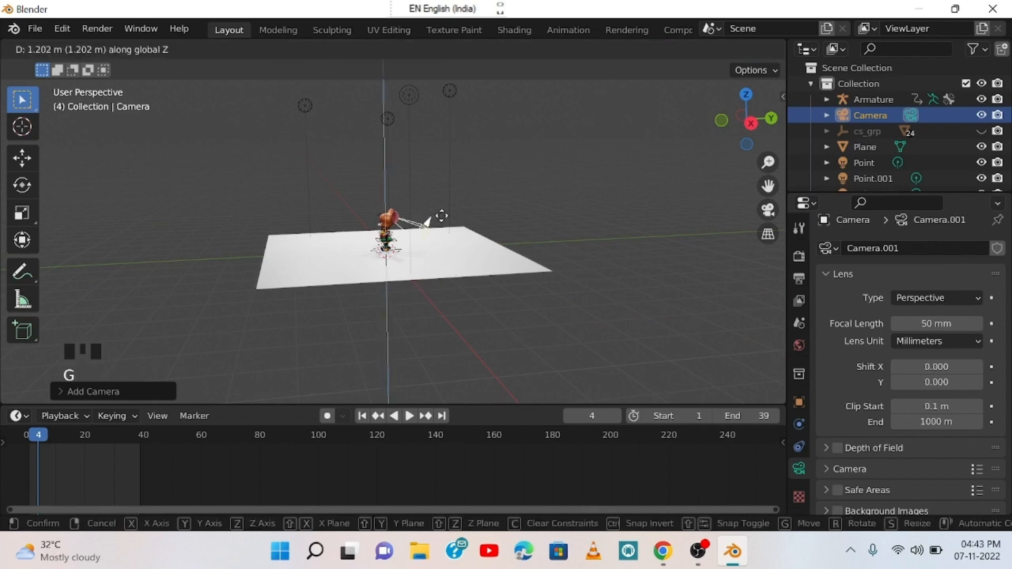
pyautogui.click(450, 170)
# Move the camera horizontally out in front of the character and check its view.
pyautogui.press('g')
pyautogui.press('x')
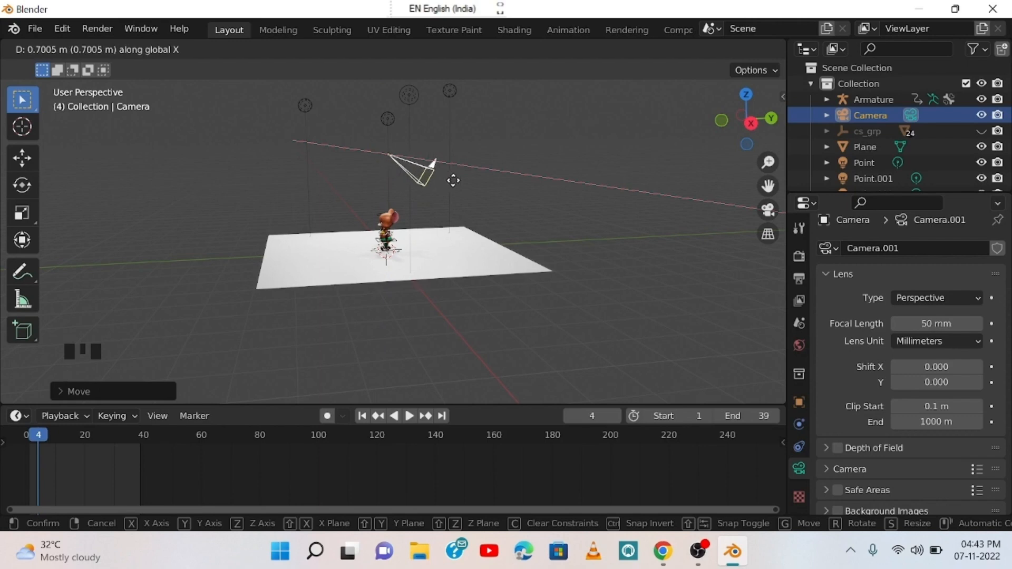
pyautogui.click(217, 192)
pyautogui.moveTo(217, 192); pyautogui.dragTo(464, 273, button='middle')
pyautogui.press('KP_0')
pyautogui.scroll(-3, 470, 295)
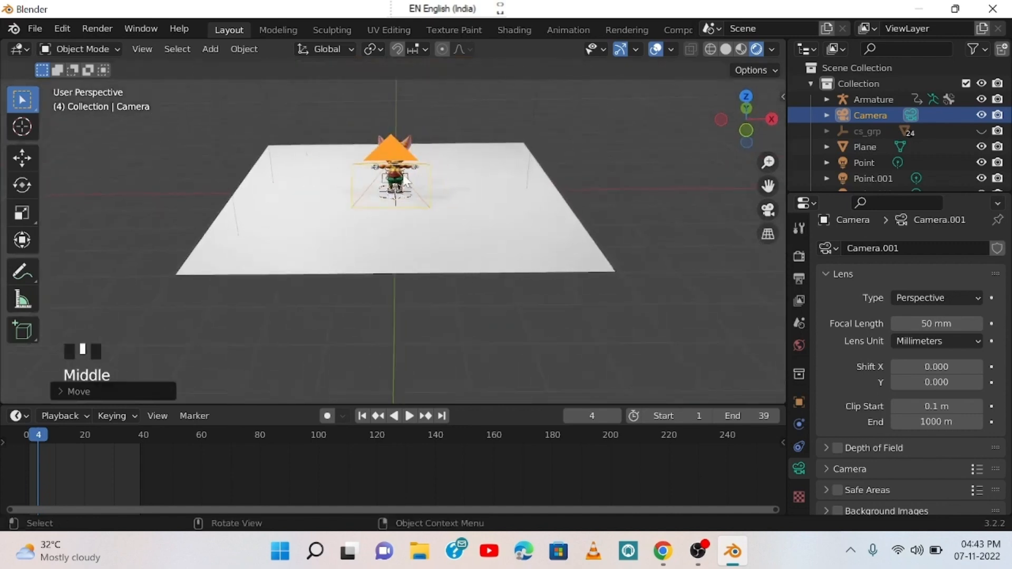
# Tilt the camera with the Transform tool to frame the character on the floor, and play the animation in camera view.
pyautogui.click(557, 136)
pyautogui.click(395, 150)
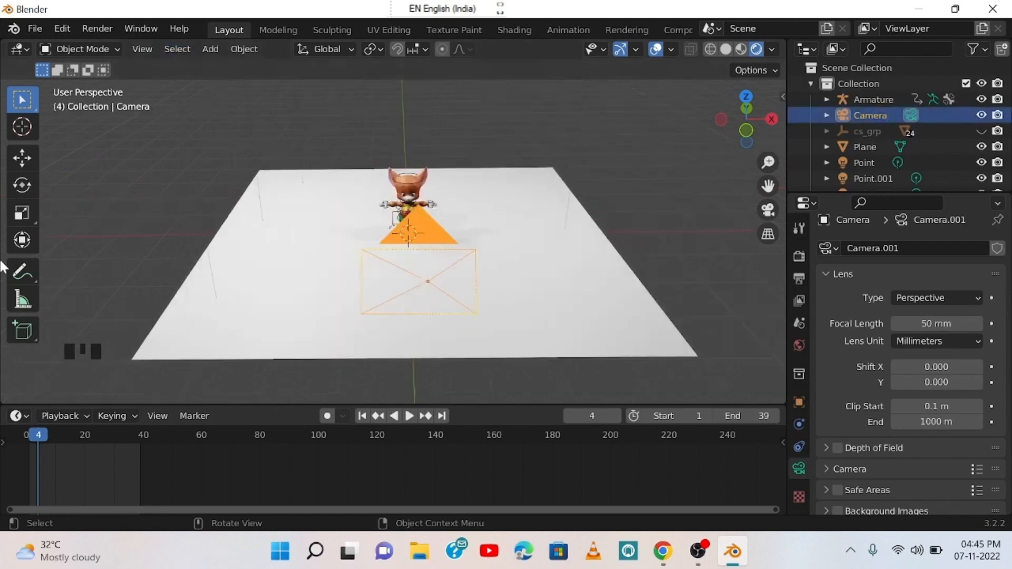
pyautogui.click(22, 243)
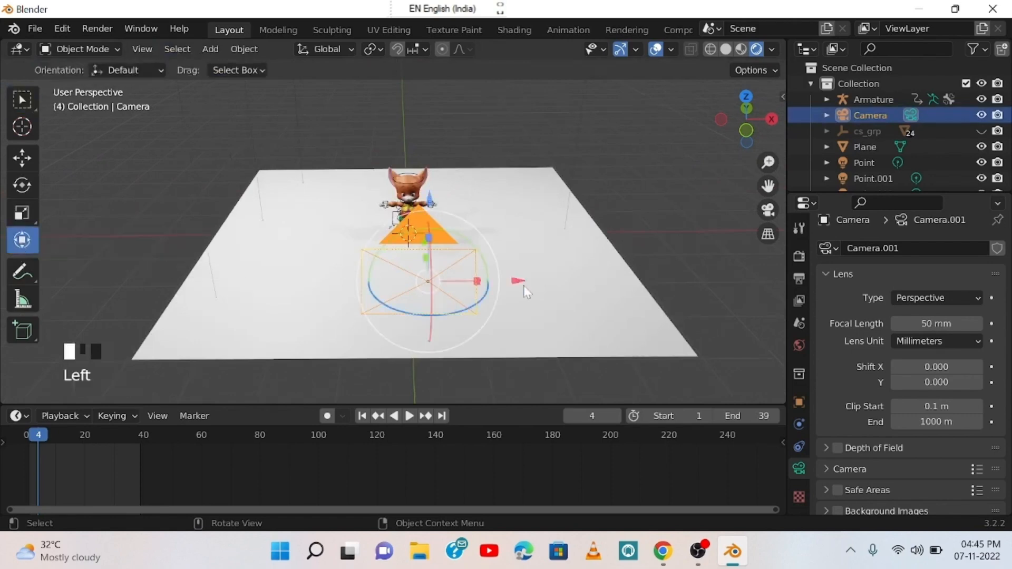
pyautogui.moveTo(606, 282); pyautogui.dragTo(604, 278, button='middle')
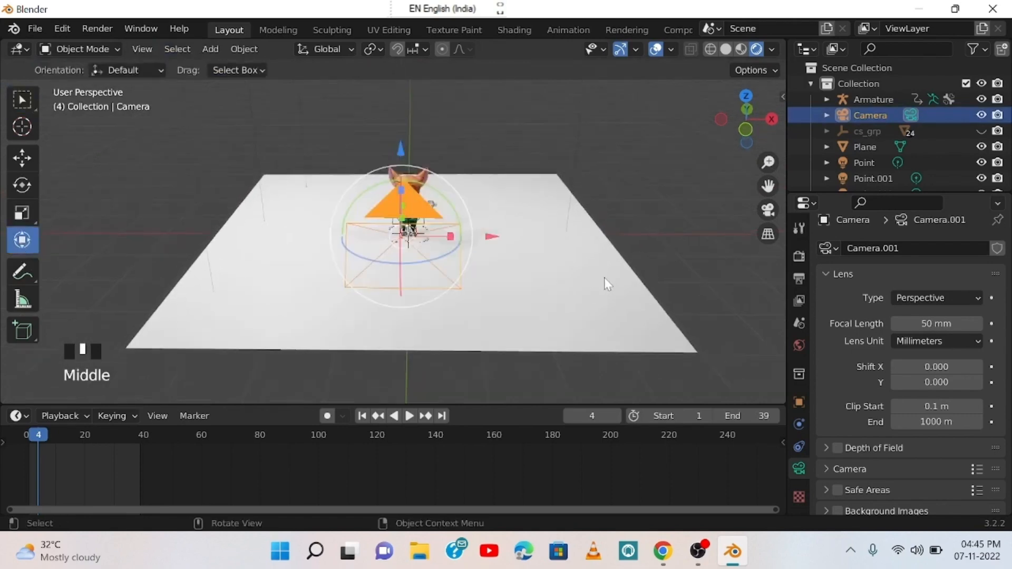
pyautogui.press('KP_0')
pyautogui.press('KP_0')
pyautogui.moveTo(399, 212); pyautogui.dragTo(399, 231)
pyautogui.press('KP_0')
pyautogui.press('KP_0')
pyautogui.press('KP_0')
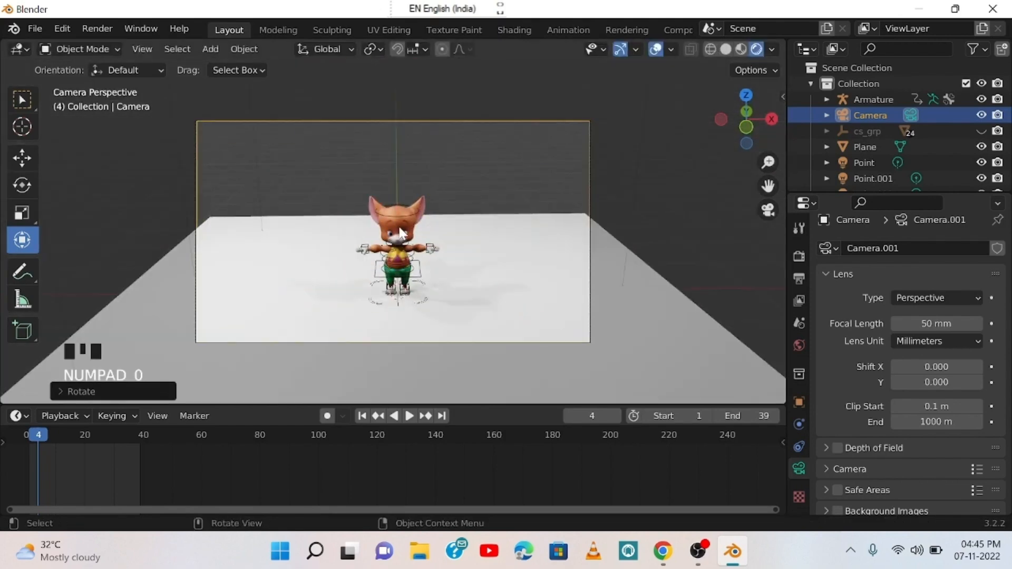
pyautogui.press('space')
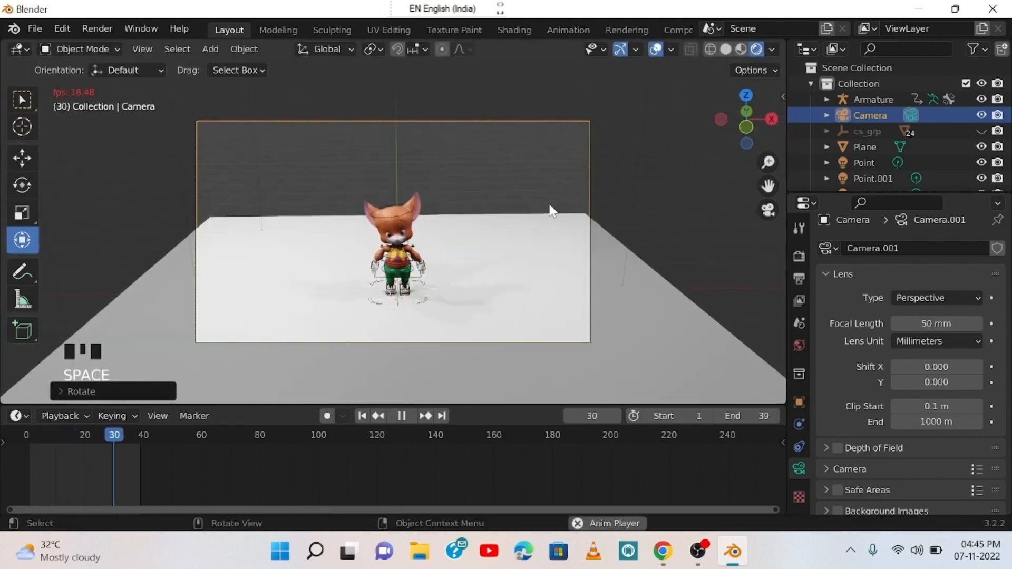
pyautogui.press('space')
# Add a second mesh plane at the character's position and scale it up to slightly smaller than the floor.
pyautogui.moveTo(615, 286); pyautogui.dragTo(424, 240, button='middle')
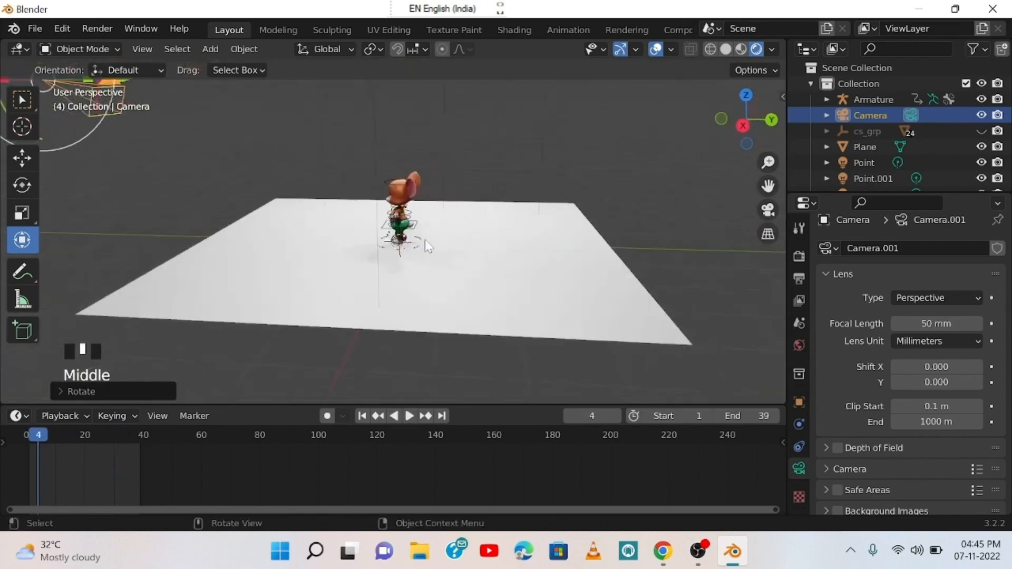
pyautogui.scroll(-2, 425, 239)
pyautogui.hotkey('shift', 'a')
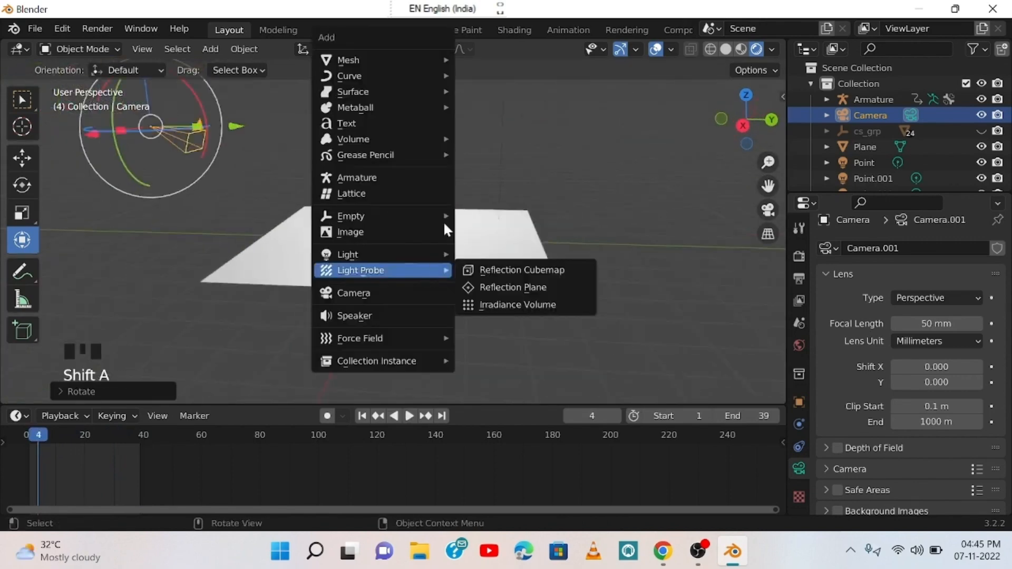
pyautogui.moveTo(424, 57)
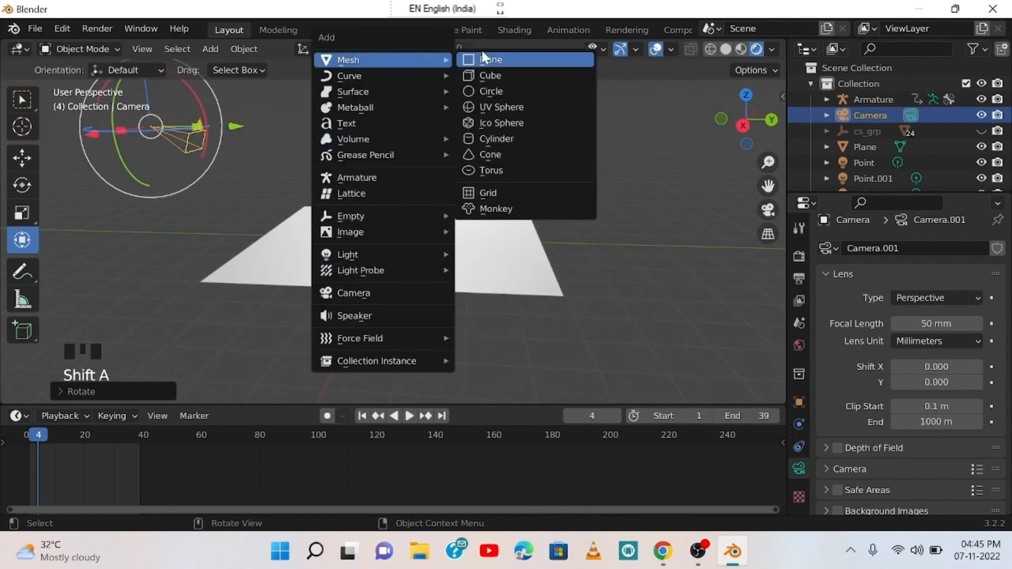
pyautogui.click(481, 53)
pyautogui.scroll(2, 538, 266)
pyautogui.moveTo(546, 278); pyautogui.dragTo(573, 360, button='middle')
pyautogui.scroll(-4, 586, 324)
pyautogui.press('s')
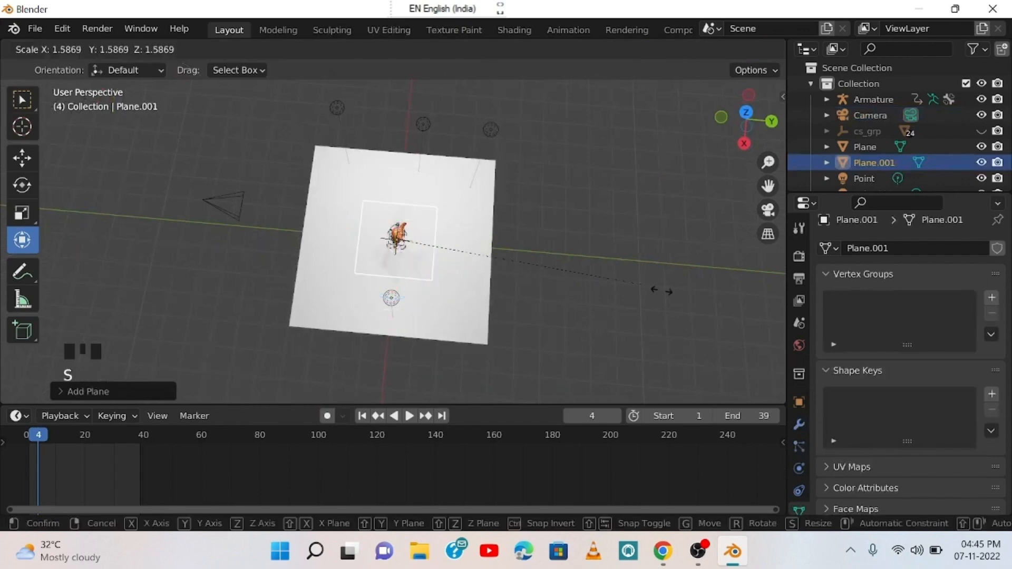
pyautogui.click(2, 284)
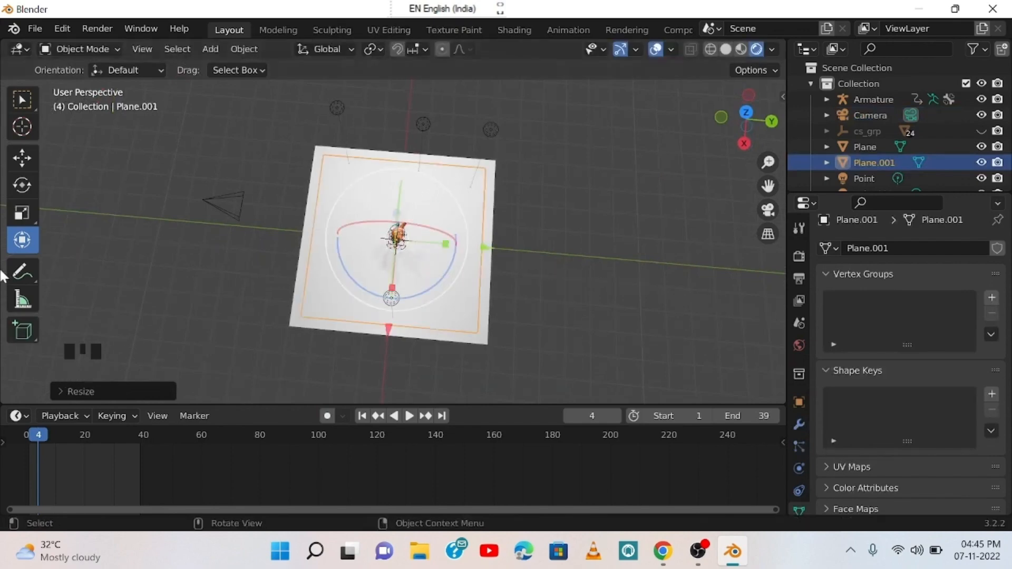
# Move the new plane along the Y axis behind the character and rotate it about X until it stands upright.
pyautogui.press('g')
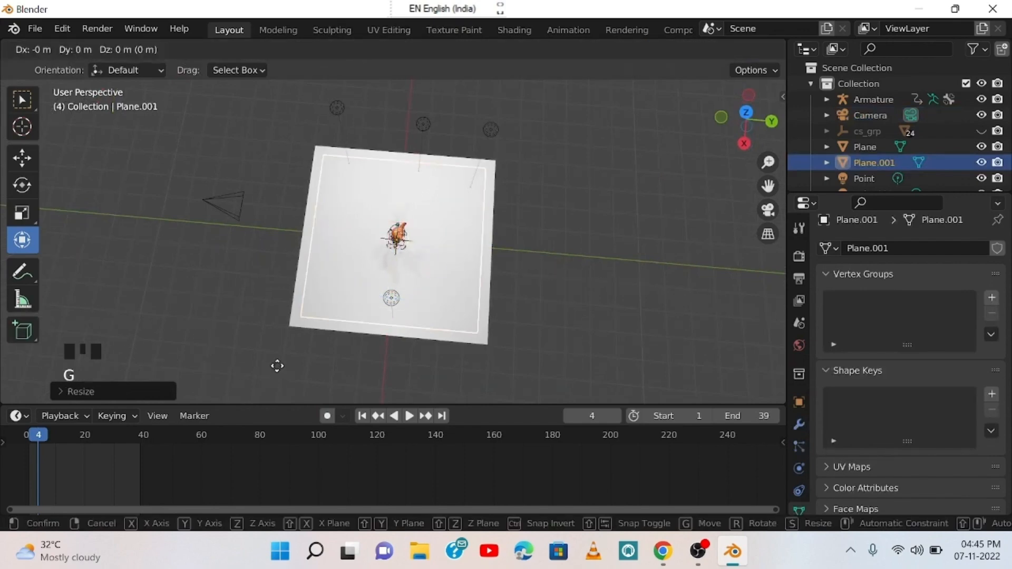
pyautogui.press('y')
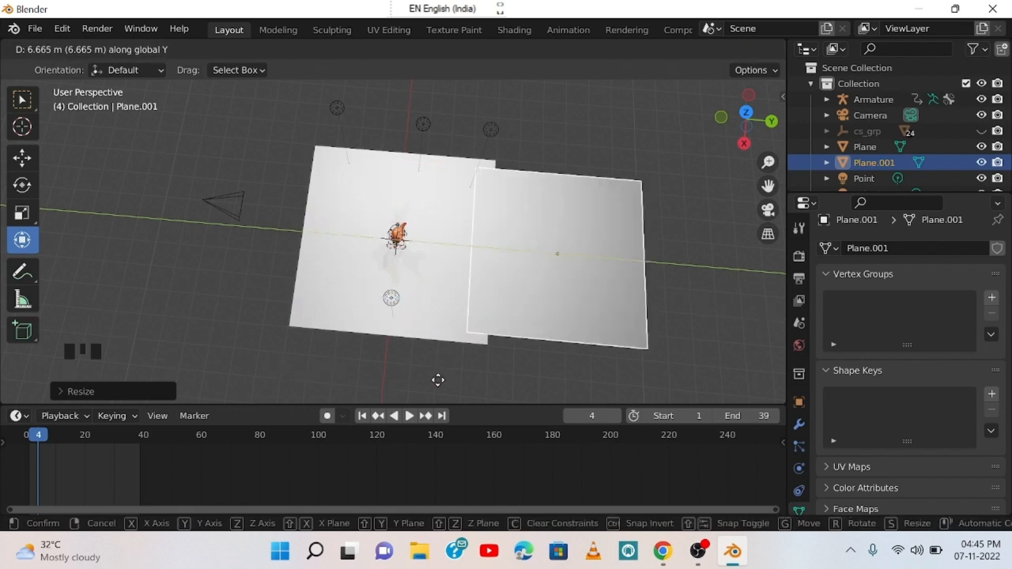
pyautogui.click(418, 382)
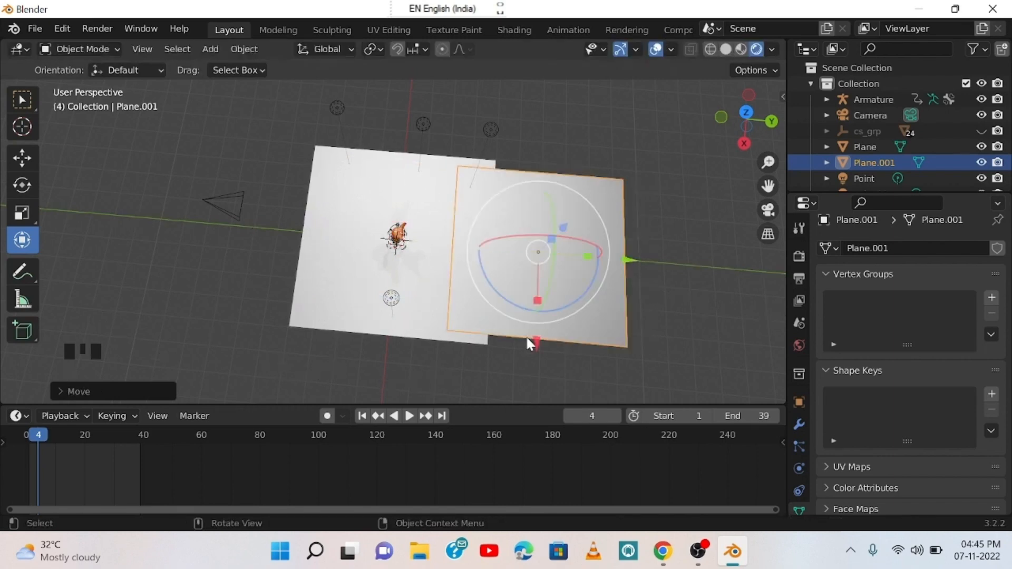
pyautogui.moveTo(526, 335); pyautogui.dragTo(533, 196, button='middle')
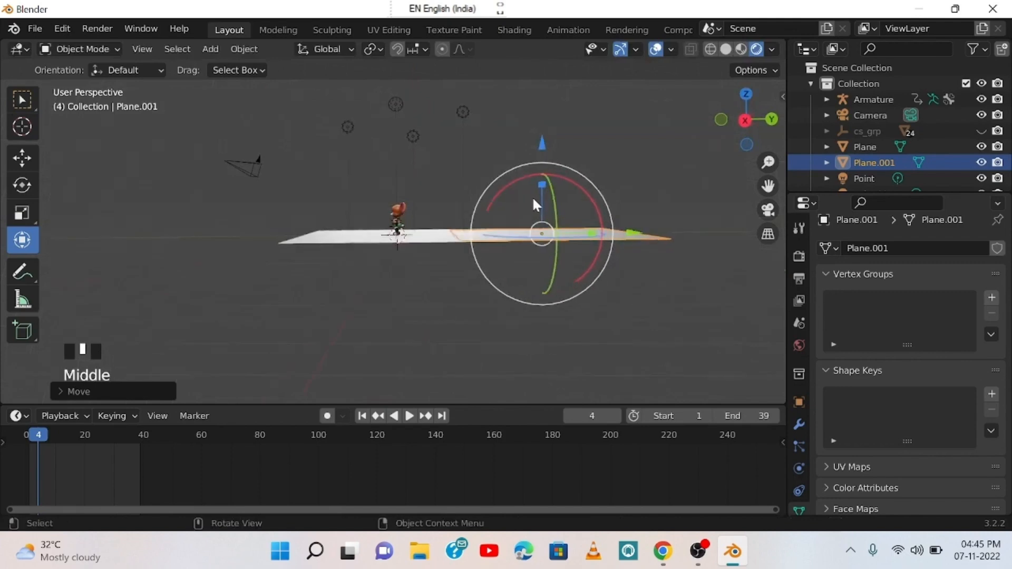
pyautogui.press('r')
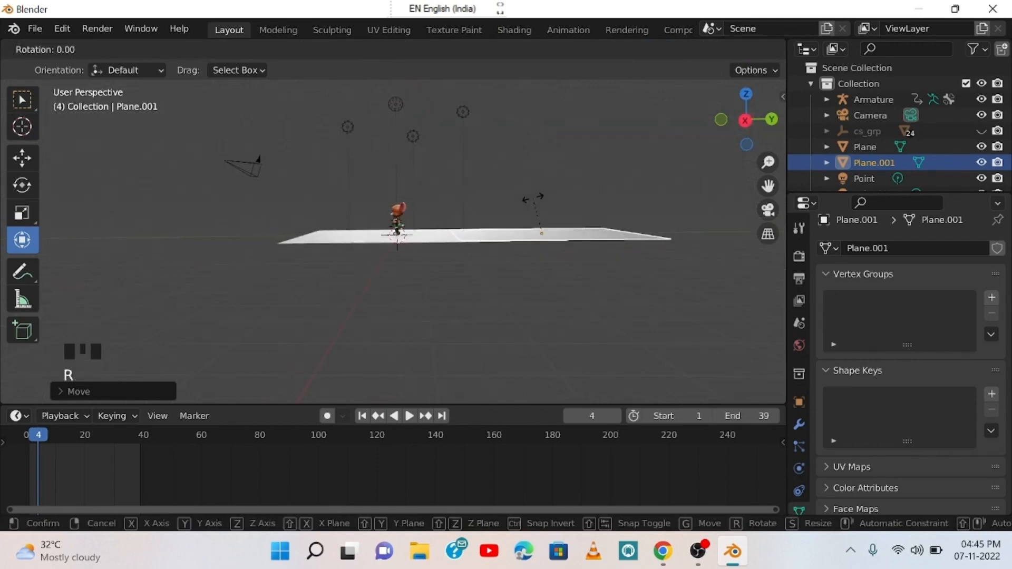
pyautogui.press('x')
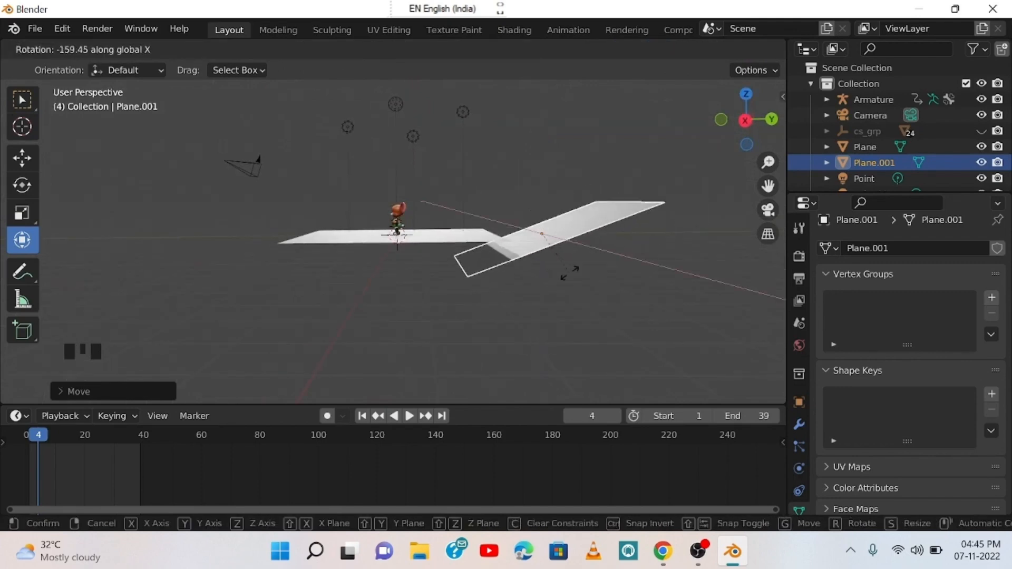
pyautogui.click(533, 235)
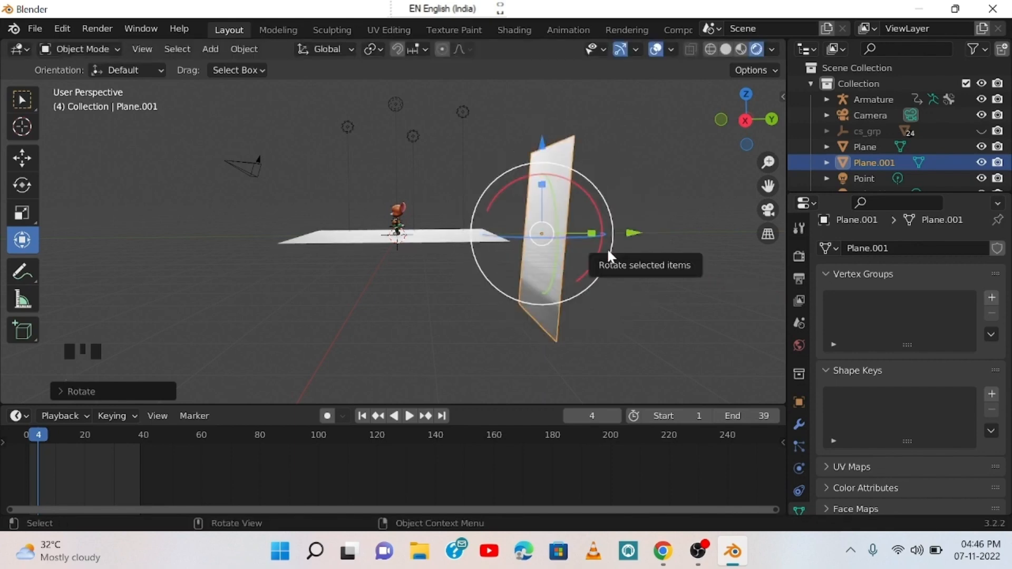
# Move the upright plane along Y onto the floor as a backdrop behind the character and check the camera view.
pyautogui.press('g')
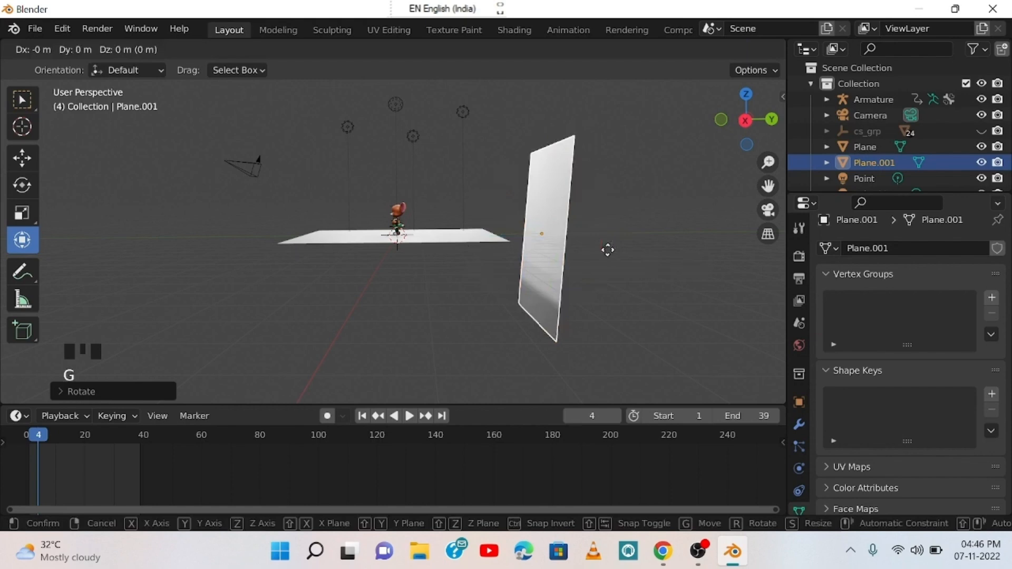
pyautogui.press('y')
pyautogui.click(517, 248)
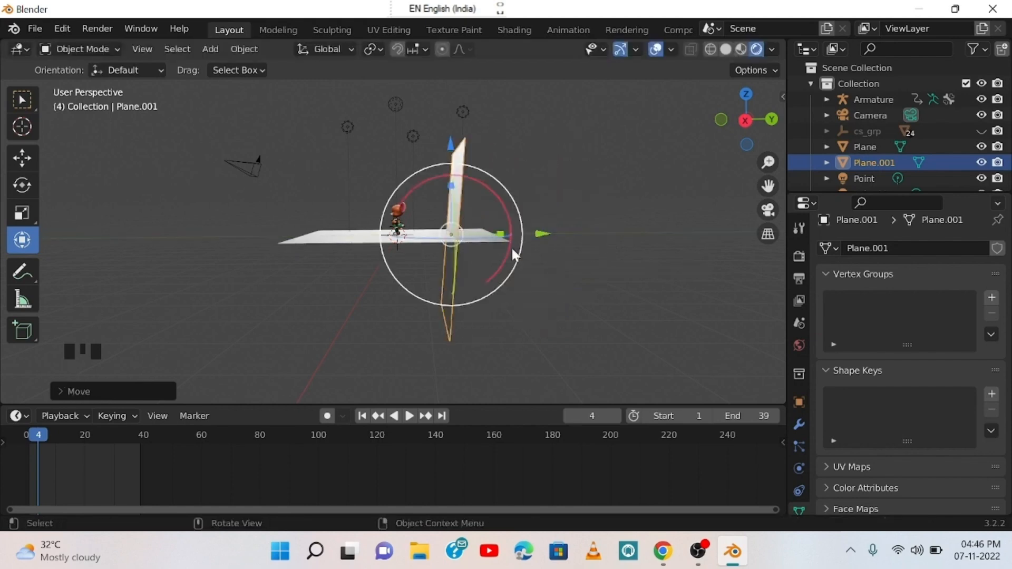
pyautogui.moveTo(303, 351); pyautogui.dragTo(549, 357, button='middle')
pyautogui.scroll(2, 449, 268)
pyautogui.press('KP_0')
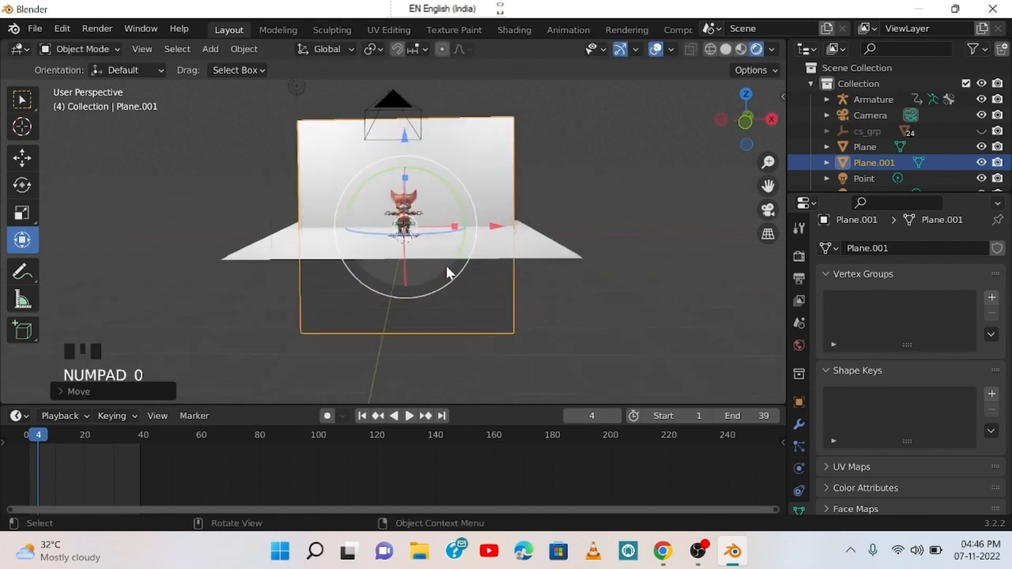
pyautogui.press('KP_0')
pyautogui.press('KP_0')
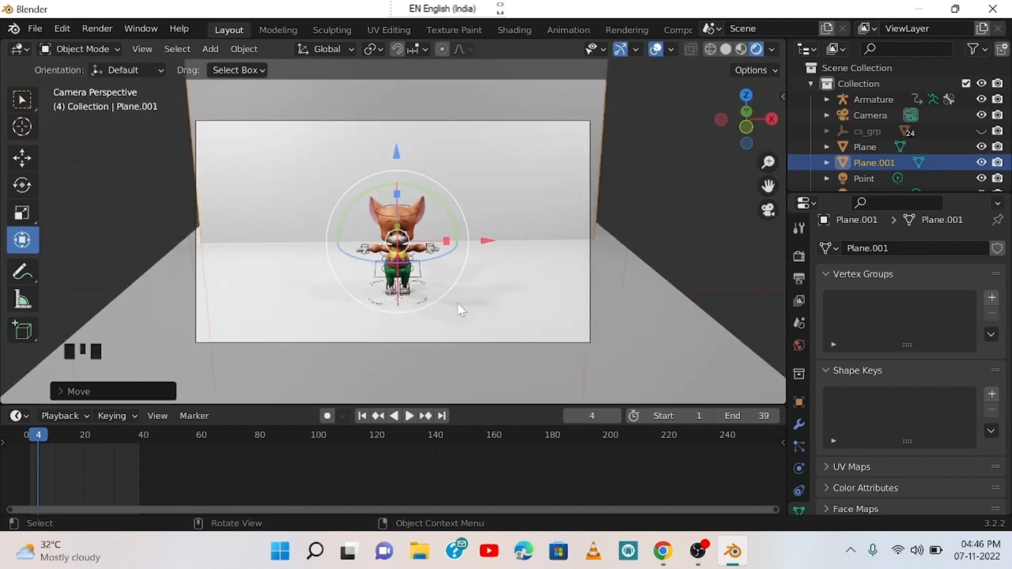
# Shift the backdrop plane slightly closer to the character along the Y axis and check the camera view again.
pyautogui.press('KP_0')
pyautogui.scroll(-5, 460, 310)
pyautogui.moveTo(694, 254); pyautogui.dragTo(544, 256, button='middle')
pyautogui.press('g')
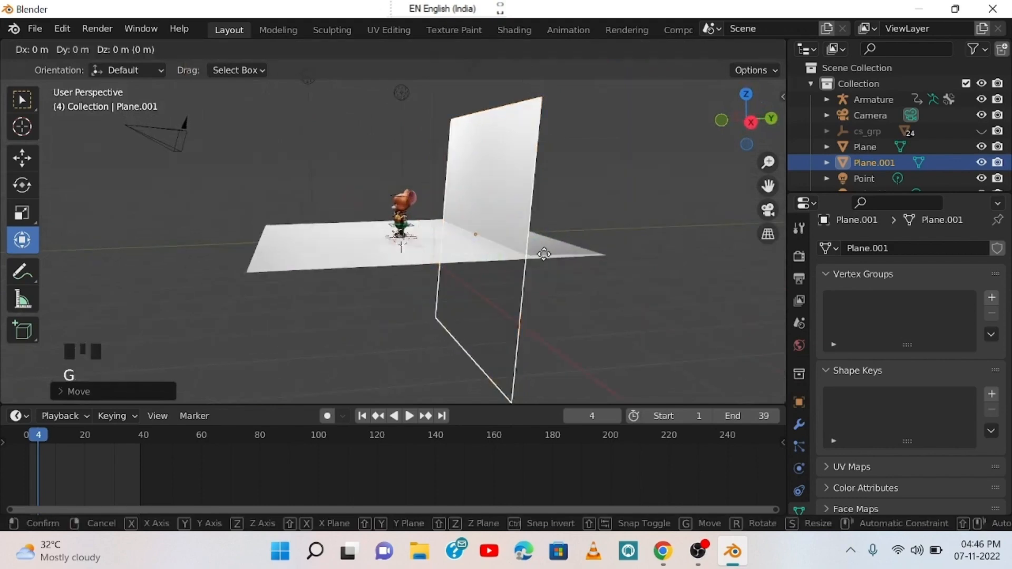
pyautogui.press('y')
pyautogui.click(580, 306)
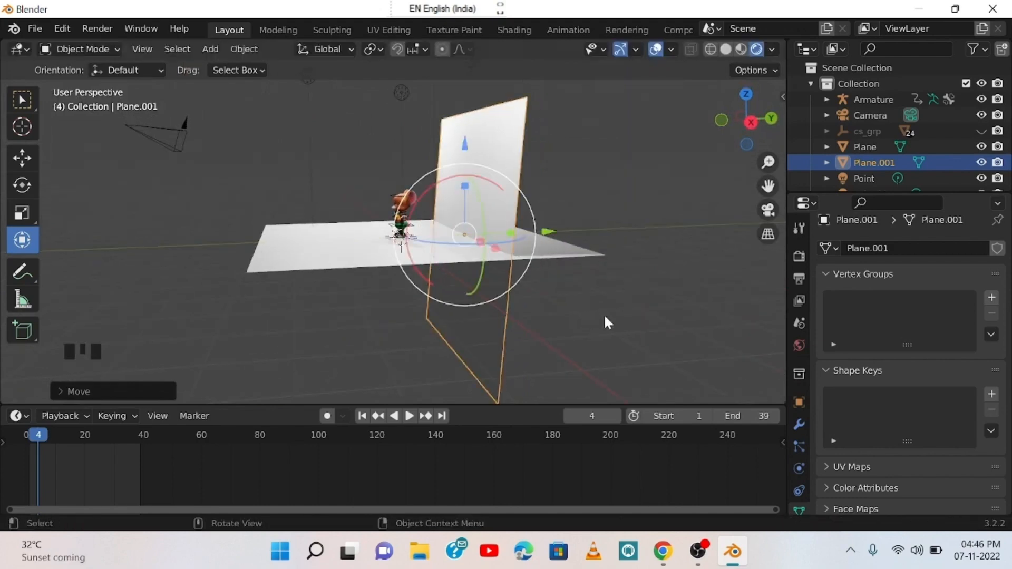
pyautogui.scroll(2, 603, 314)
pyautogui.press('KP_0')
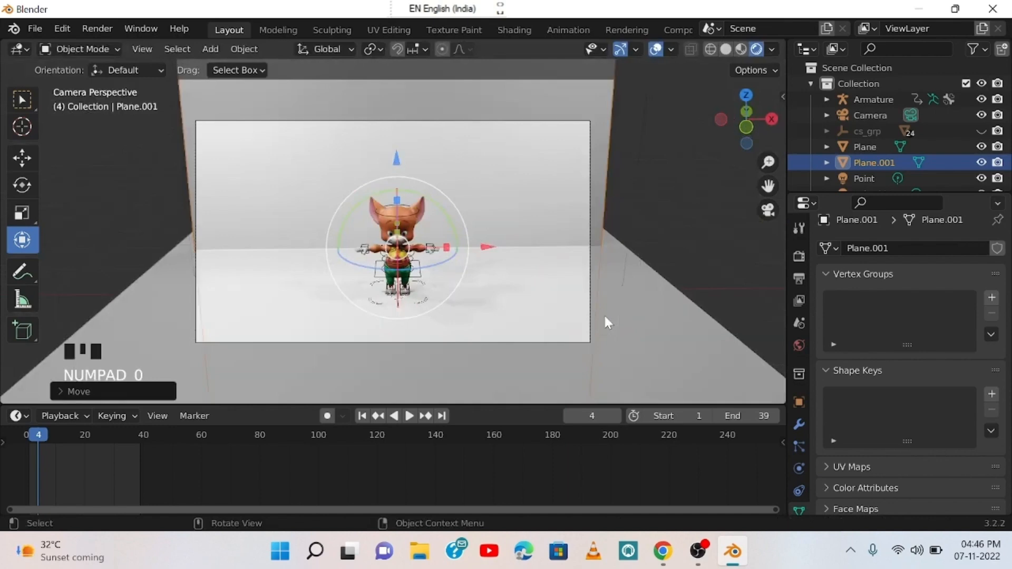
pyautogui.press('KP_0')
# Give the backdrop plane a new material with a violet base color (H 0.677, S 0.719, V 0.800) and check it through the camera.
pyautogui.click(604, 250)
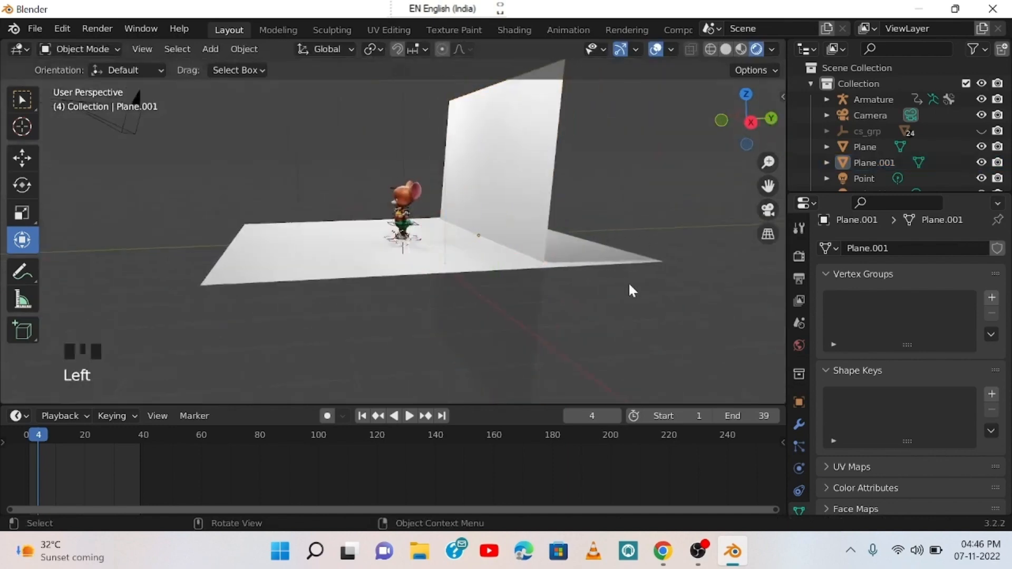
pyautogui.moveTo(615, 298); pyautogui.dragTo(672, 324, button='middle')
pyautogui.click(561, 175)
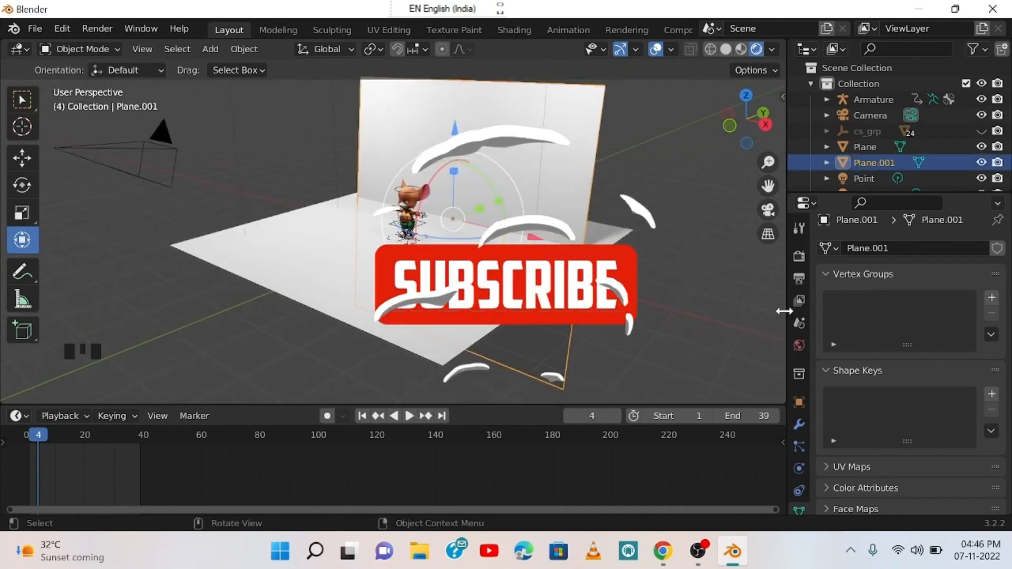
pyautogui.scroll(-2, 804, 337)
pyautogui.scroll(-2, 805, 388)
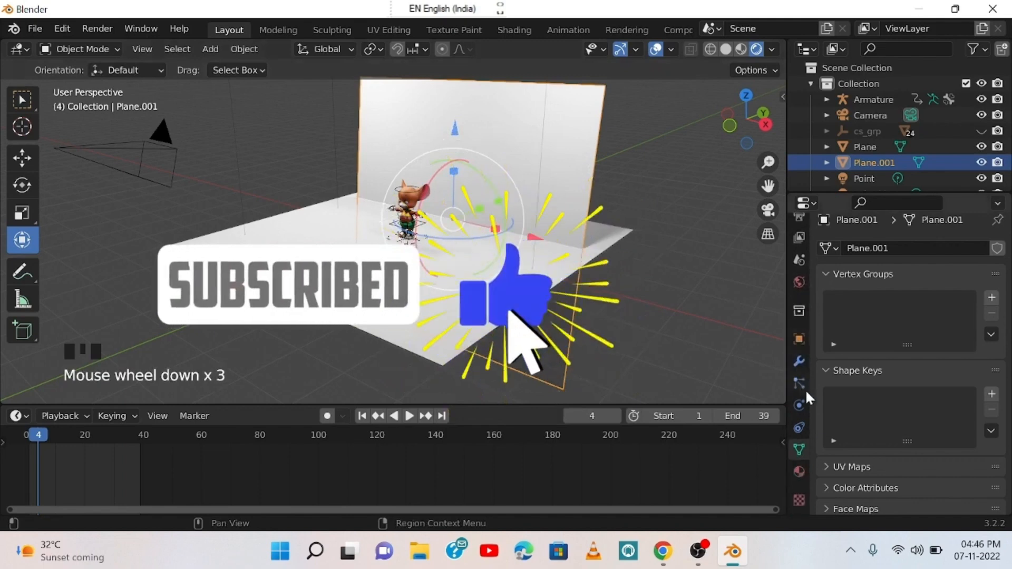
pyautogui.click(799, 468)
pyautogui.click(872, 320)
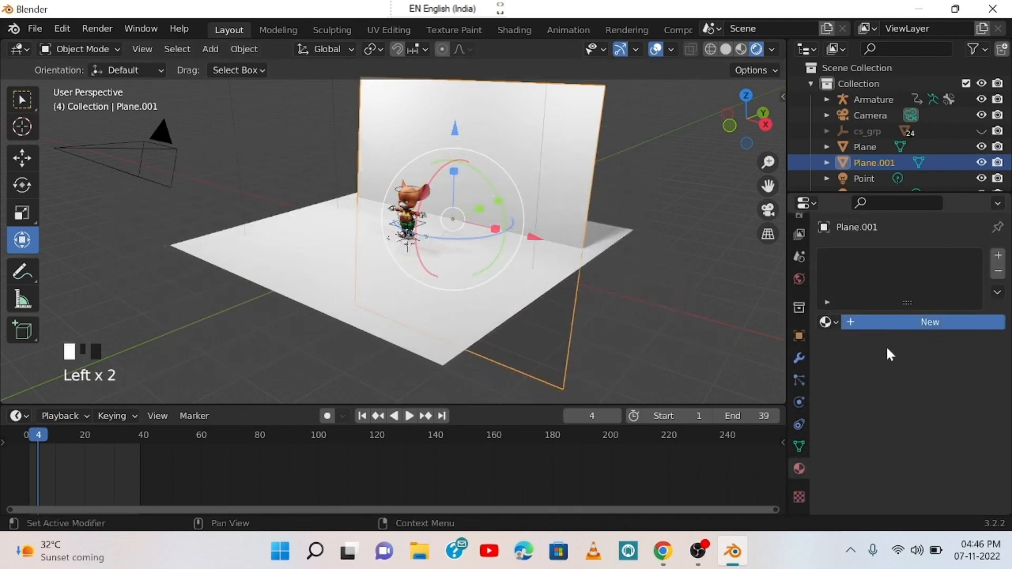
pyautogui.click(897, 322)
pyautogui.scroll(-1, 903, 413)
pyautogui.scroll(-3, 890, 444)
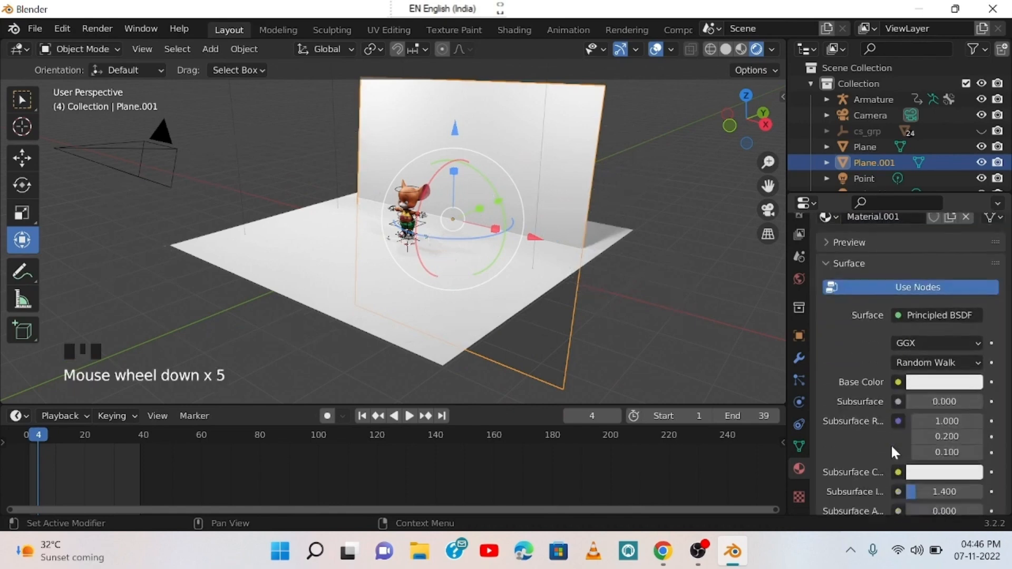
pyautogui.click(921, 364)
pyautogui.moveTo(892, 211); pyautogui.dragTo(923, 180)
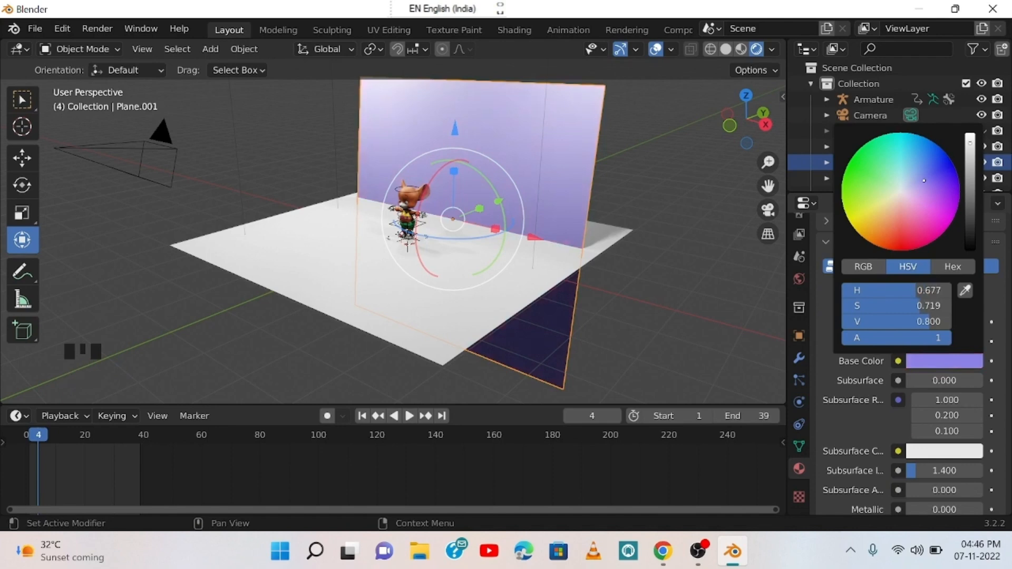
pyautogui.press('KP_0')
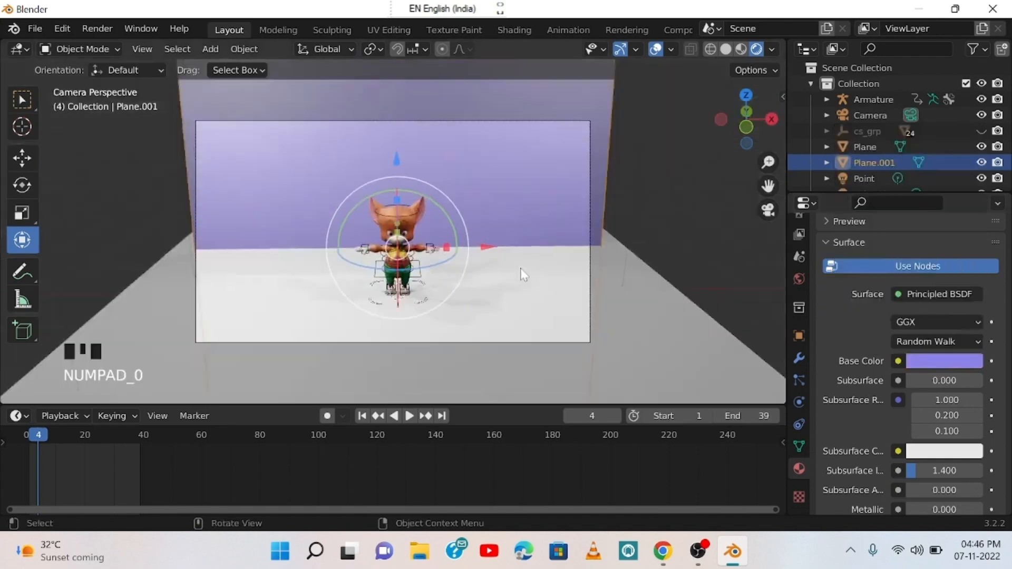
pyautogui.press('KP_0')
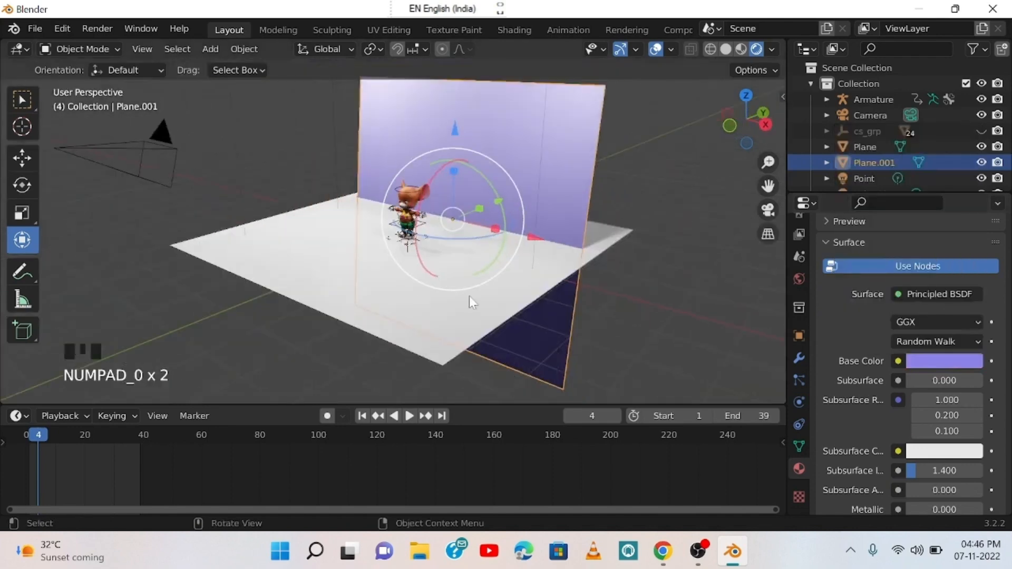
# Give the floor plane a new material with a bright green base color and check it through the camera.
pyautogui.click(325, 272)
pyautogui.click(877, 318)
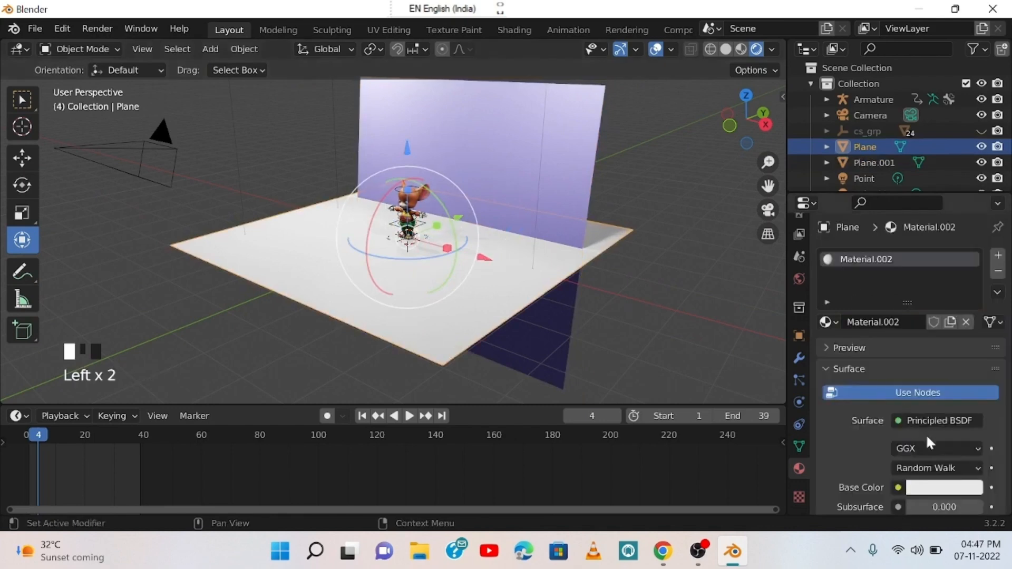
pyautogui.scroll(-2, 929, 442)
pyautogui.click(930, 445)
pyautogui.moveTo(890, 253)
pyautogui.mouseDown()
pyautogui.moveTo(875, 248)
pyautogui.moveTo(888, 262)
pyautogui.moveTo(870, 255)
pyautogui.mouseUp()
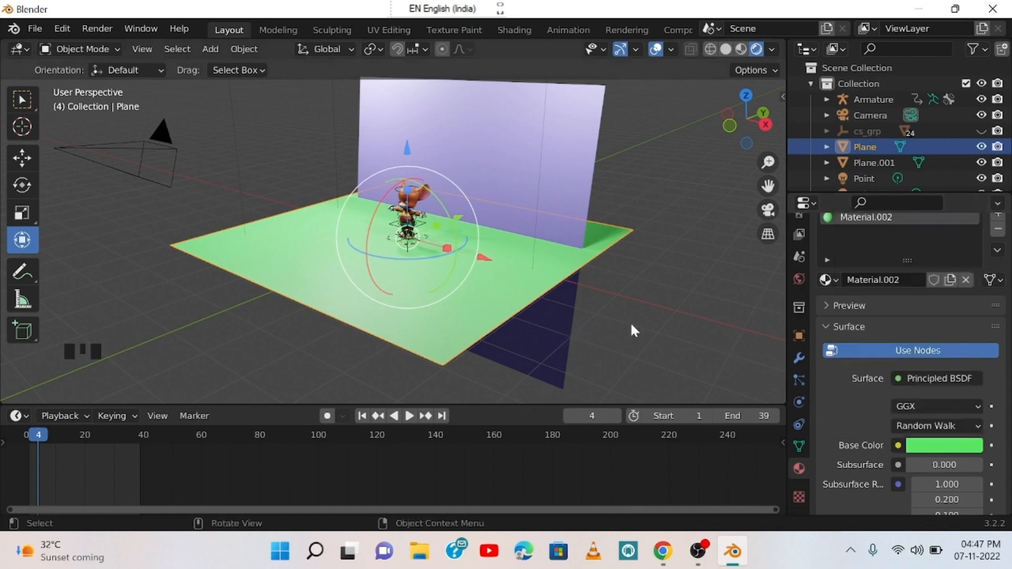
pyautogui.press('KP_0')
pyautogui.press('KP_0')
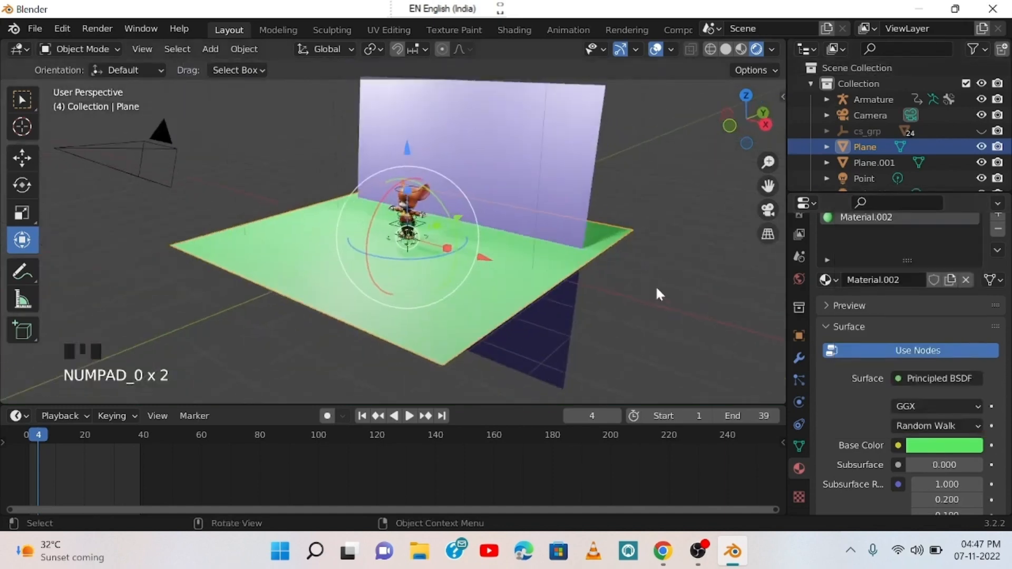
# Deselect the floor plane and start rendering the scene as an image of the full animation.
pyautogui.click(659, 289)
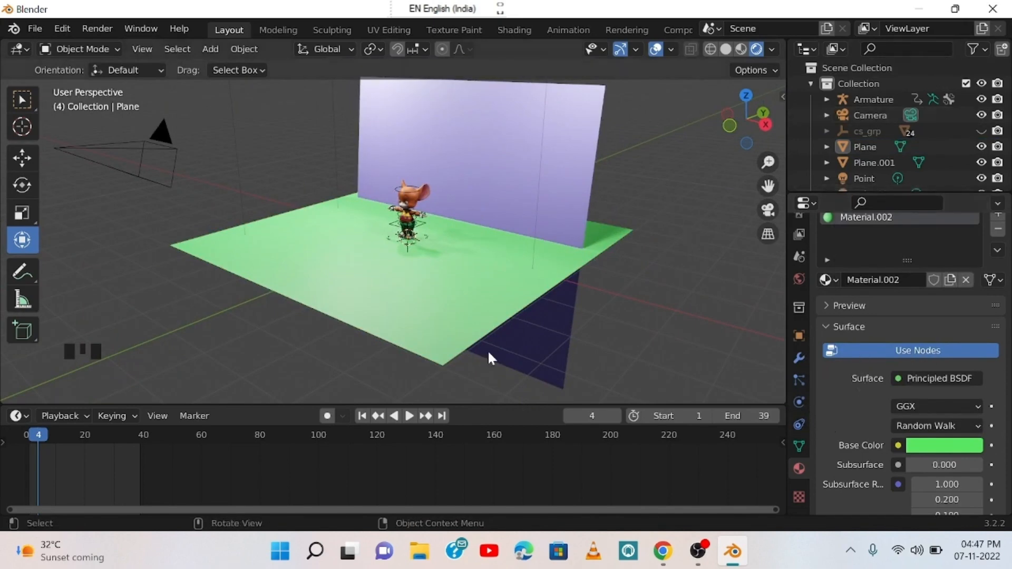
pyautogui.click(109, 31)
pyautogui.click(113, 62)
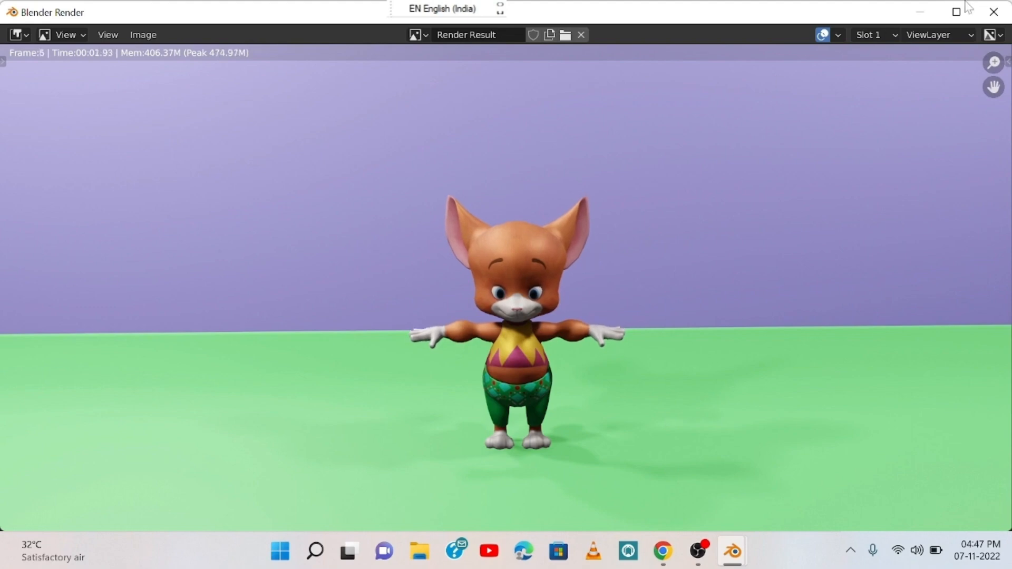
# Minimize the render window and review the output settings for frame rate, frame range, output path and file format.
pyautogui.click(919, 12)
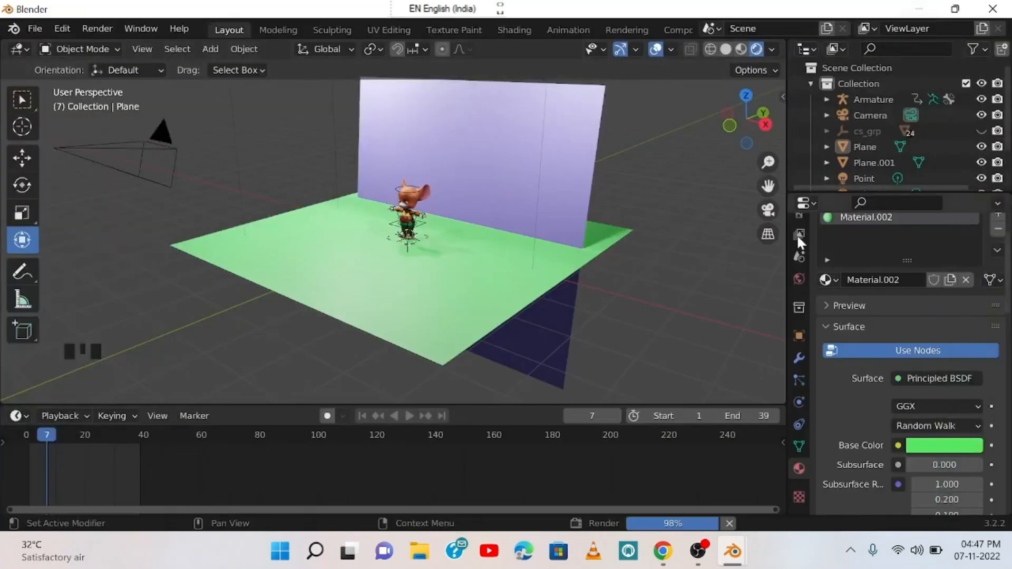
pyautogui.click(801, 260)
pyautogui.scroll(1, 804, 267)
pyautogui.scroll(2, 802, 247)
pyautogui.click(800, 320)
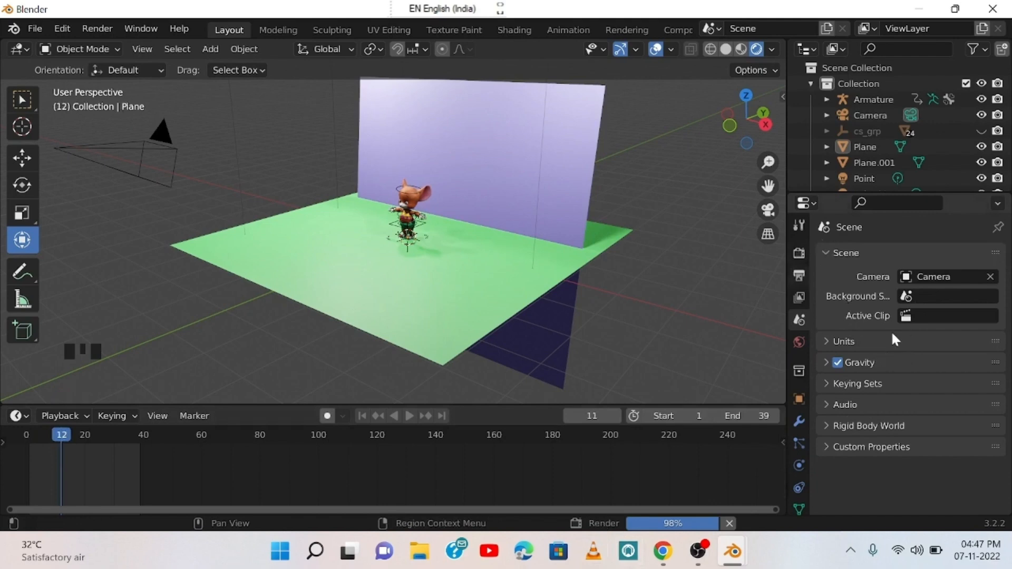
pyautogui.click(799, 275)
pyautogui.scroll(-6, 914, 368)
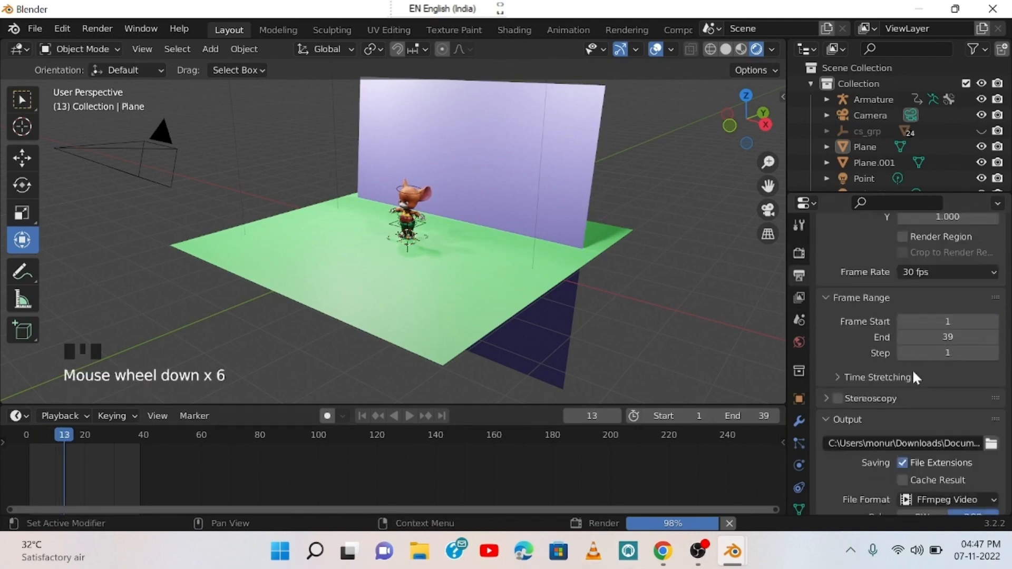
pyautogui.scroll(-1, 915, 375)
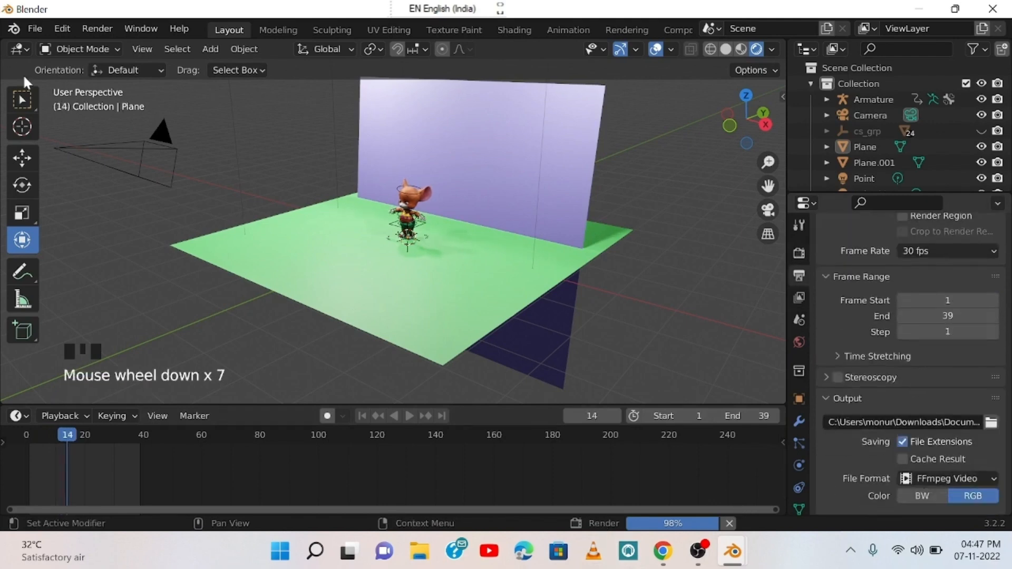
# Follow the animation render through to its last frame, switching between the render result and the main scene window.
pyautogui.moveTo(733, 550)
pyautogui.click(784, 466)
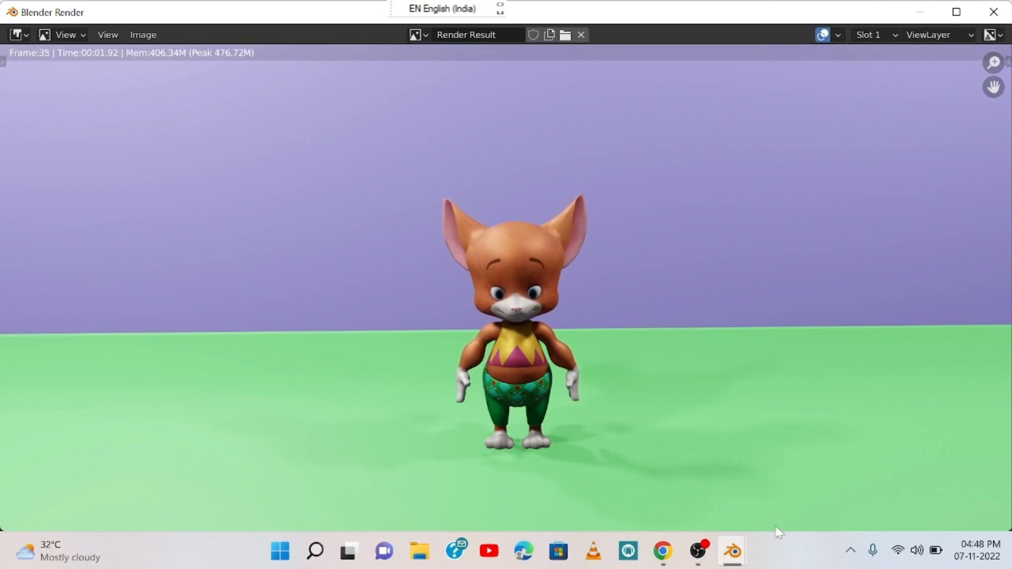
pyautogui.moveTo(732, 550)
pyautogui.click(711, 491)
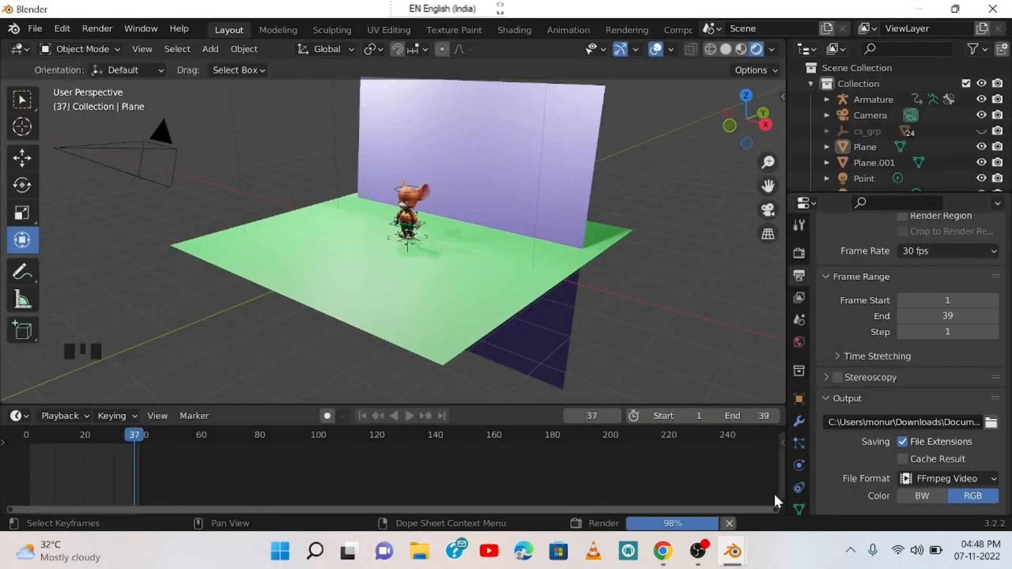
pyautogui.moveTo(747, 556)
pyautogui.click(775, 429)
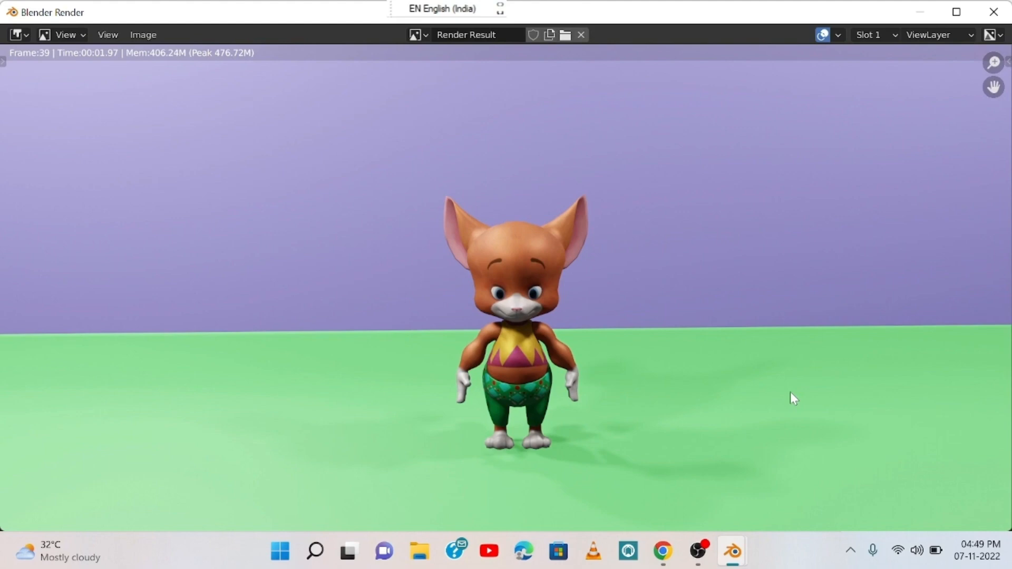
pyautogui.moveTo(732, 551)
pyautogui.click(693, 492)
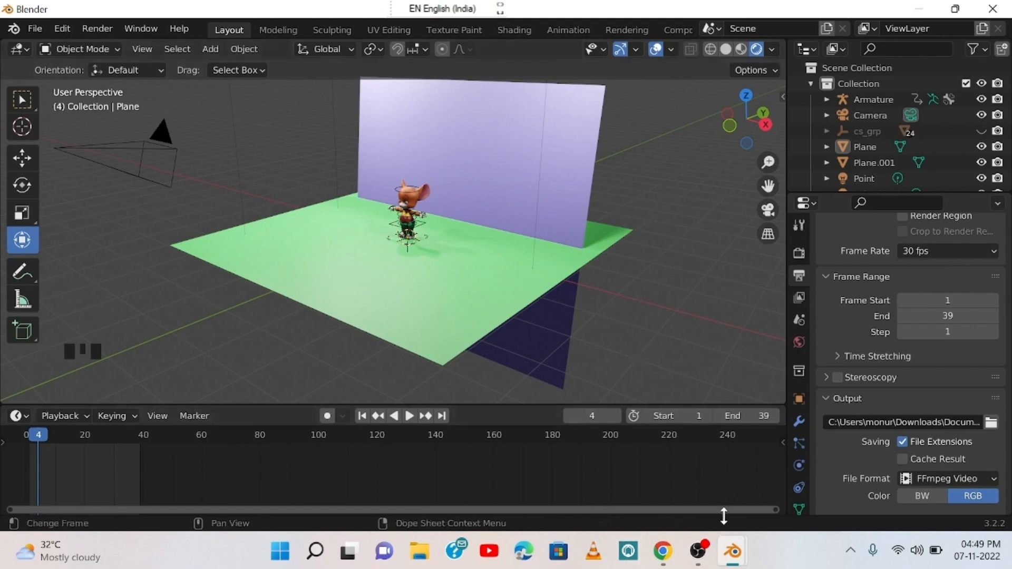
# Close Blender without saving the changes and close the Mixamo browser window to reach the desktop.
pyautogui.click(998, 6)
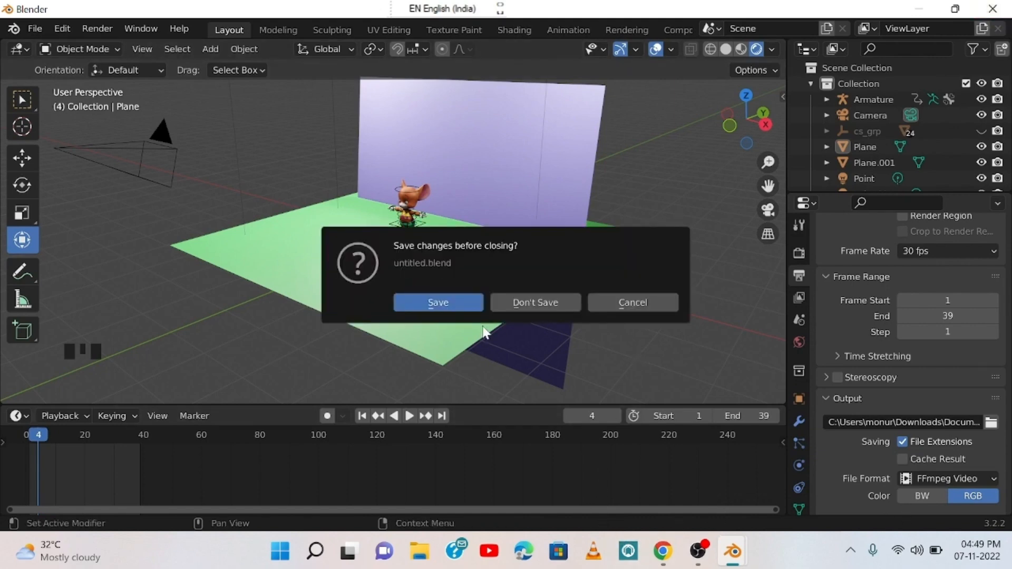
pyautogui.click(511, 301)
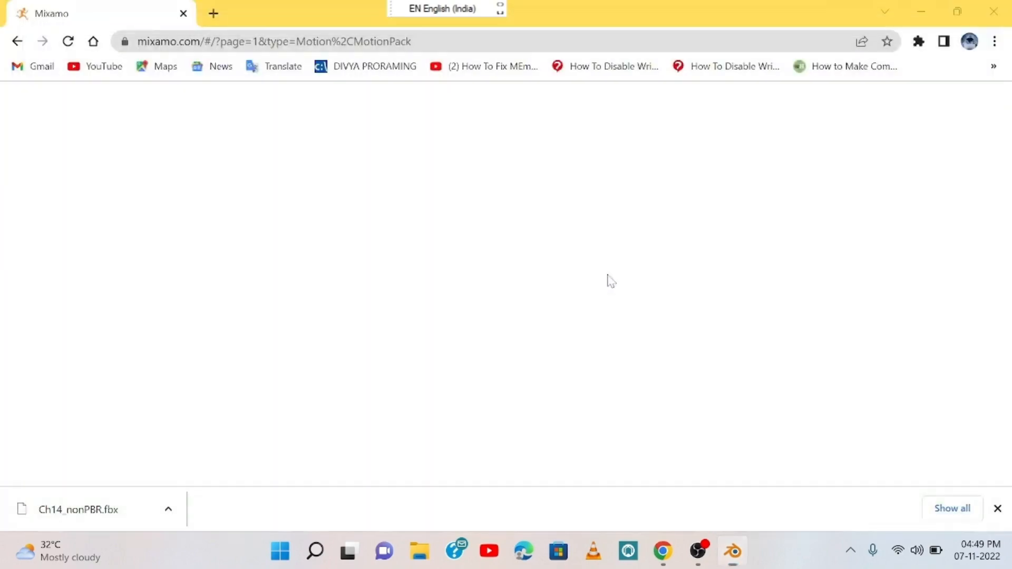
pyautogui.click(993, 11)
pyautogui.moveTo(709, 551)
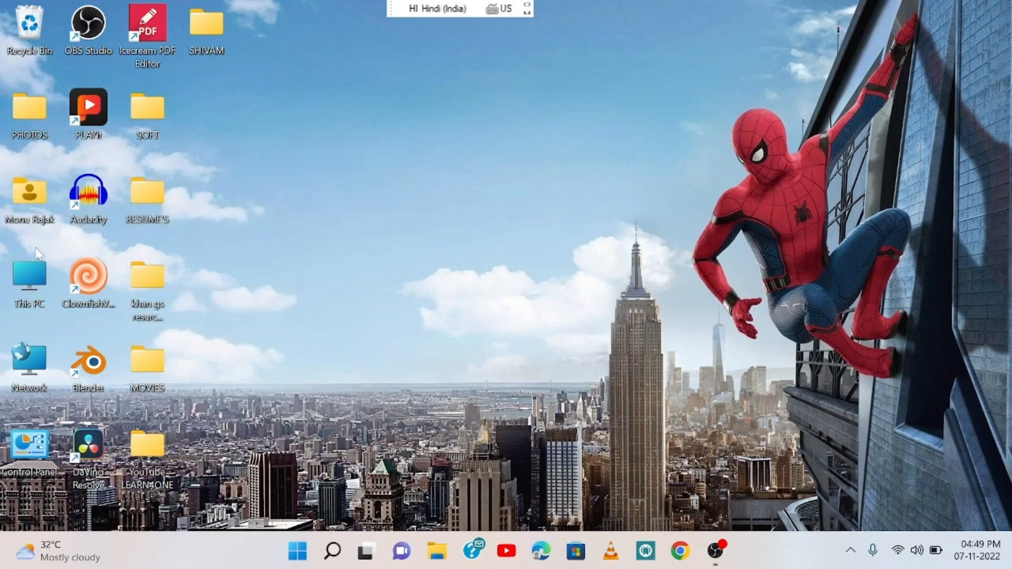
# Open the Documents folder inside the user's Downloads folder, where the rendered video is stored.
pyautogui.doubleClick(23, 205)
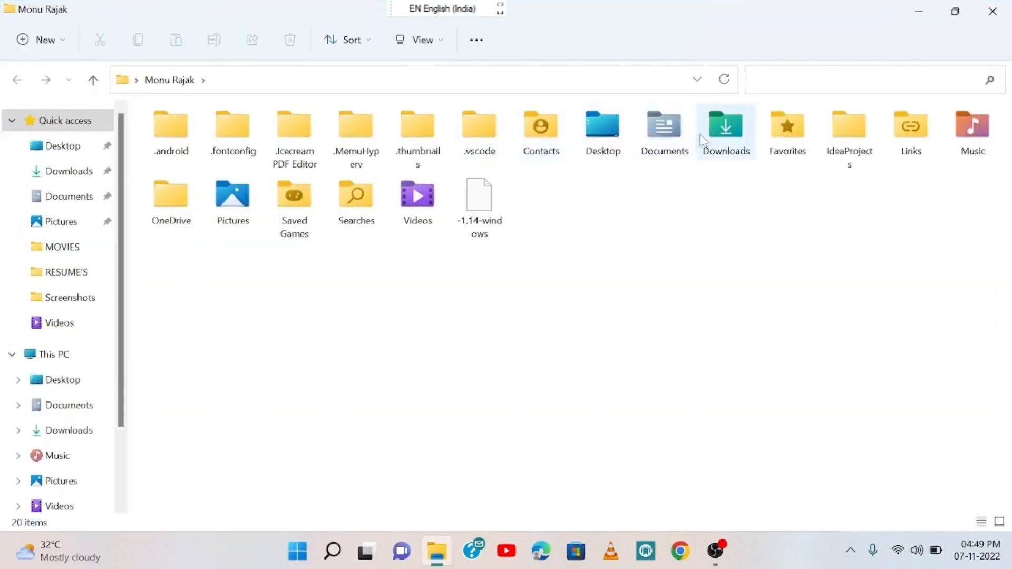
pyautogui.doubleClick(721, 140)
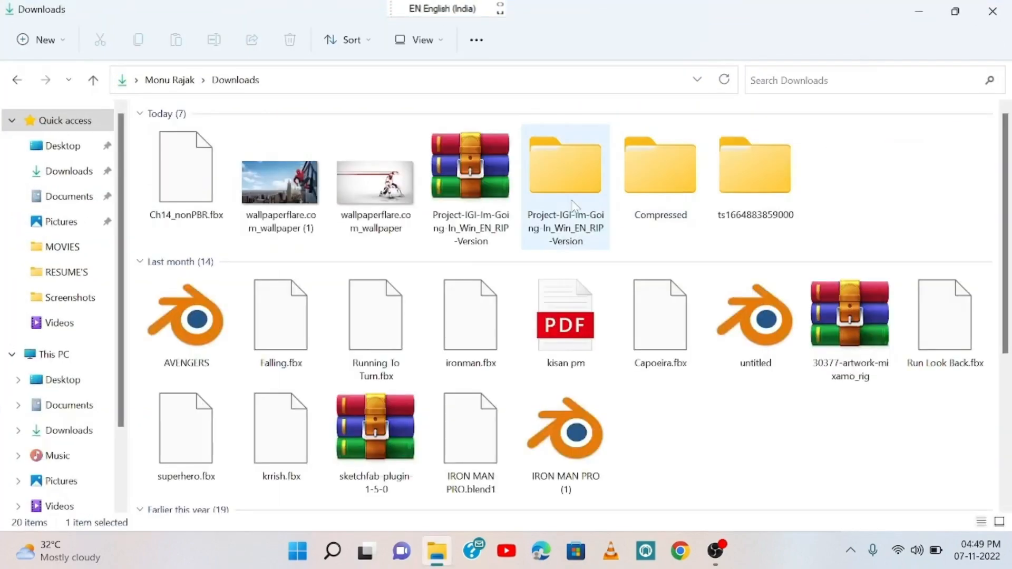
pyautogui.click(658, 205)
pyautogui.scroll(-7, 843, 316)
pyautogui.doubleClick(847, 322)
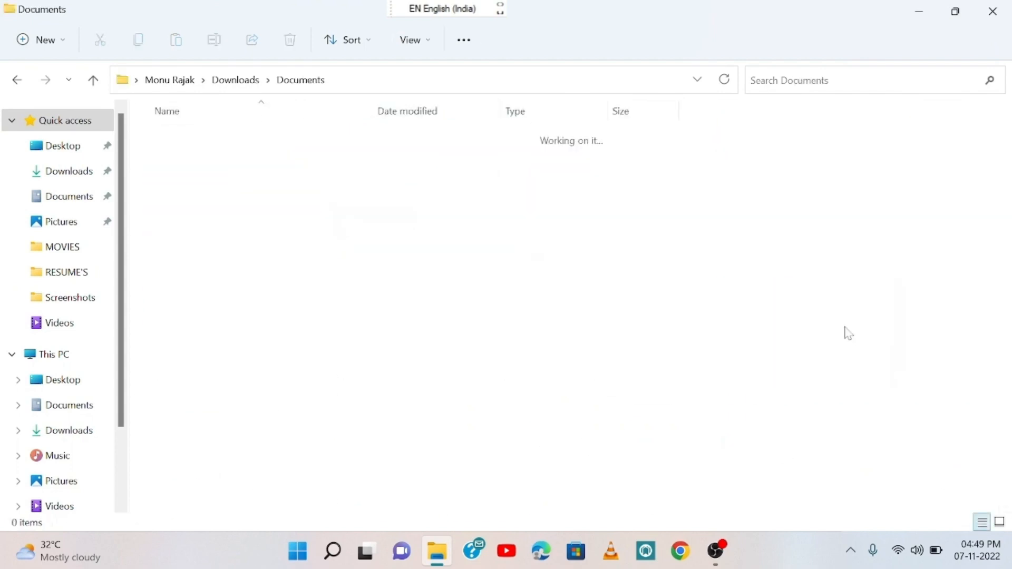
# Open the rendered video 0001-0039 in VLC media player and close the player.
pyautogui.click(252, 141)
pyautogui.rightClick(190, 150)
pyautogui.click(189, 136)
pyautogui.press('Menu')
pyautogui.moveTo(363, 214)
pyautogui.click(438, 316)
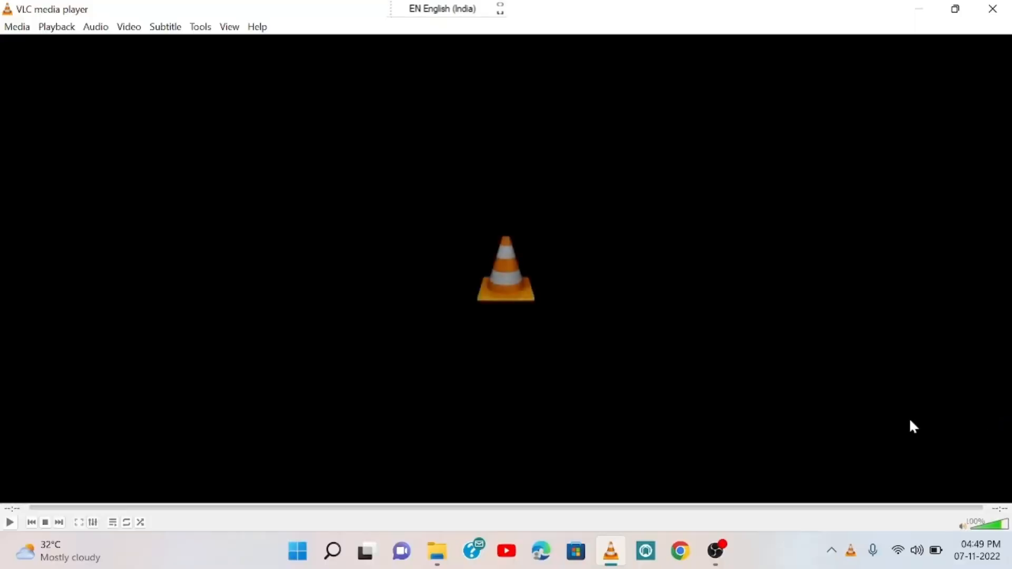
pyautogui.click(993, 9)
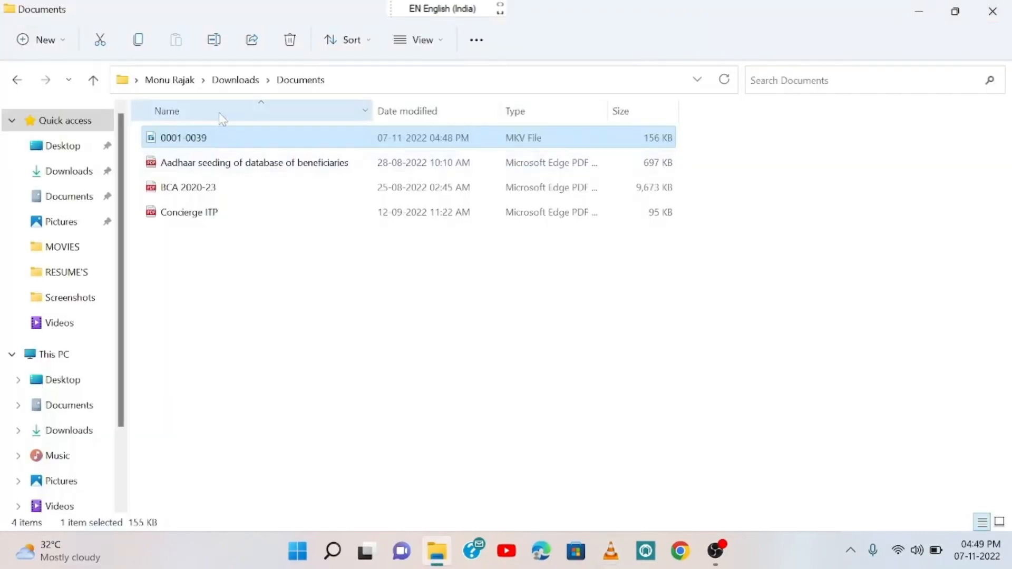
# Open the rendered video 0001-0039 in the default video player and replay it.
pyautogui.doubleClick(221, 138)
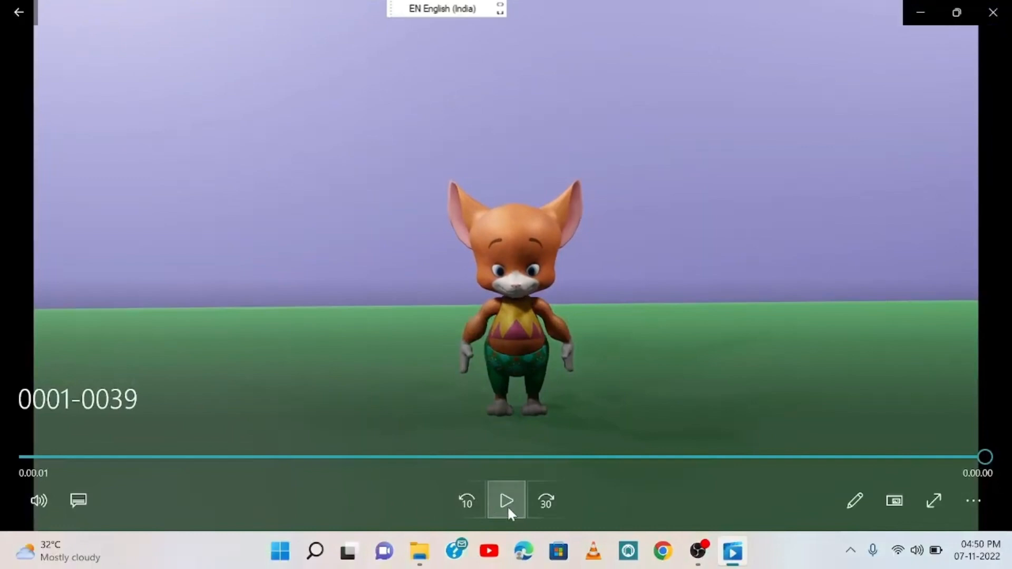
pyautogui.click(507, 504)
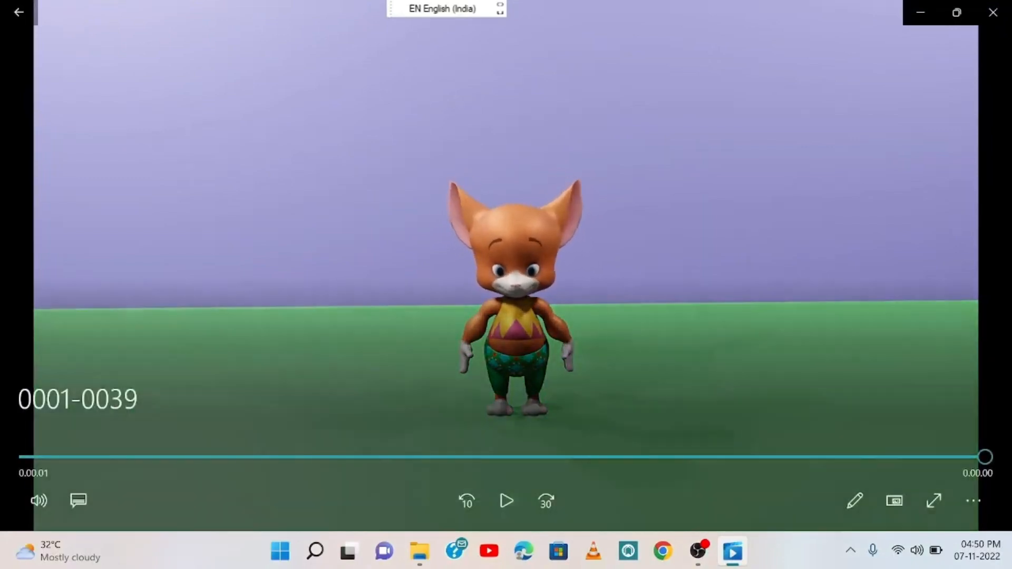
pyautogui.click(505, 505)
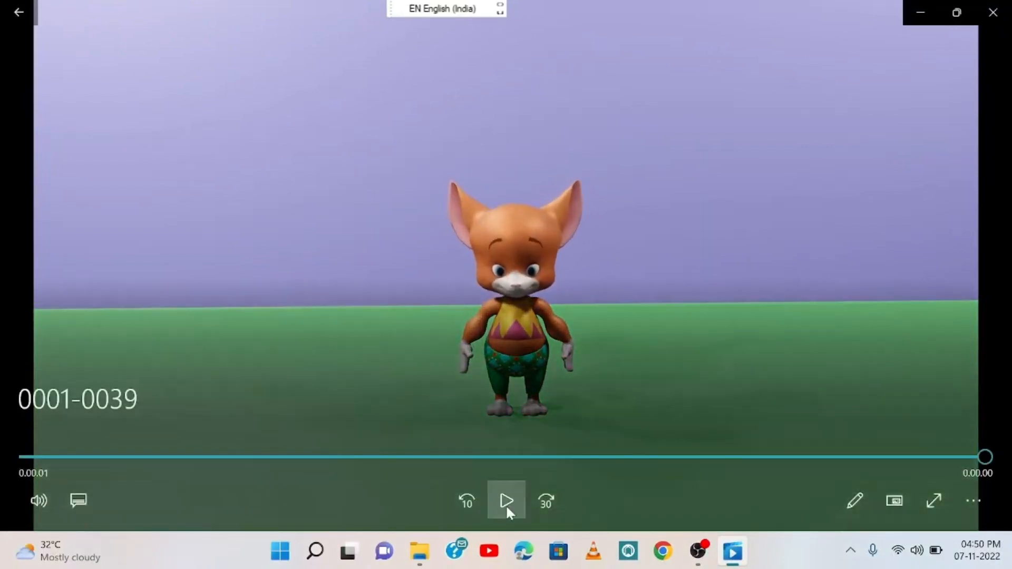